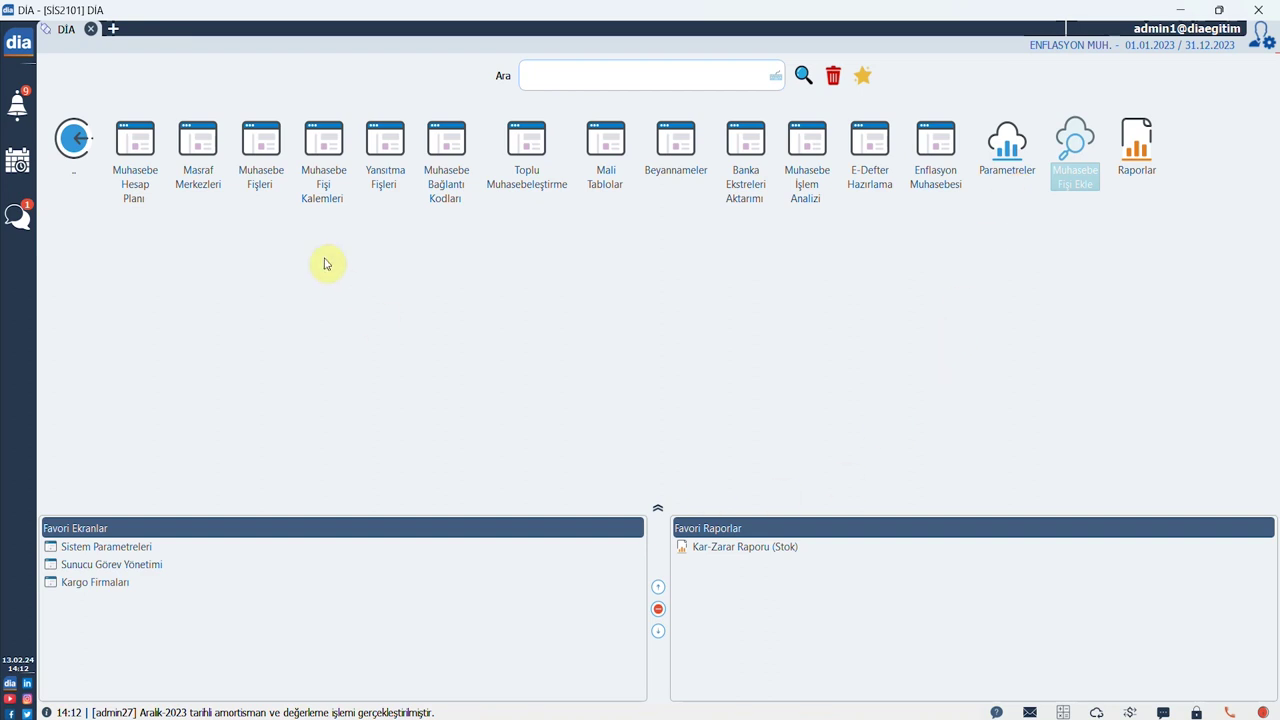
Open the Muhasebe Fişleri list and view the voucher types that can be added, including Enflasyon Düzeltme Fişi
click(262, 160)
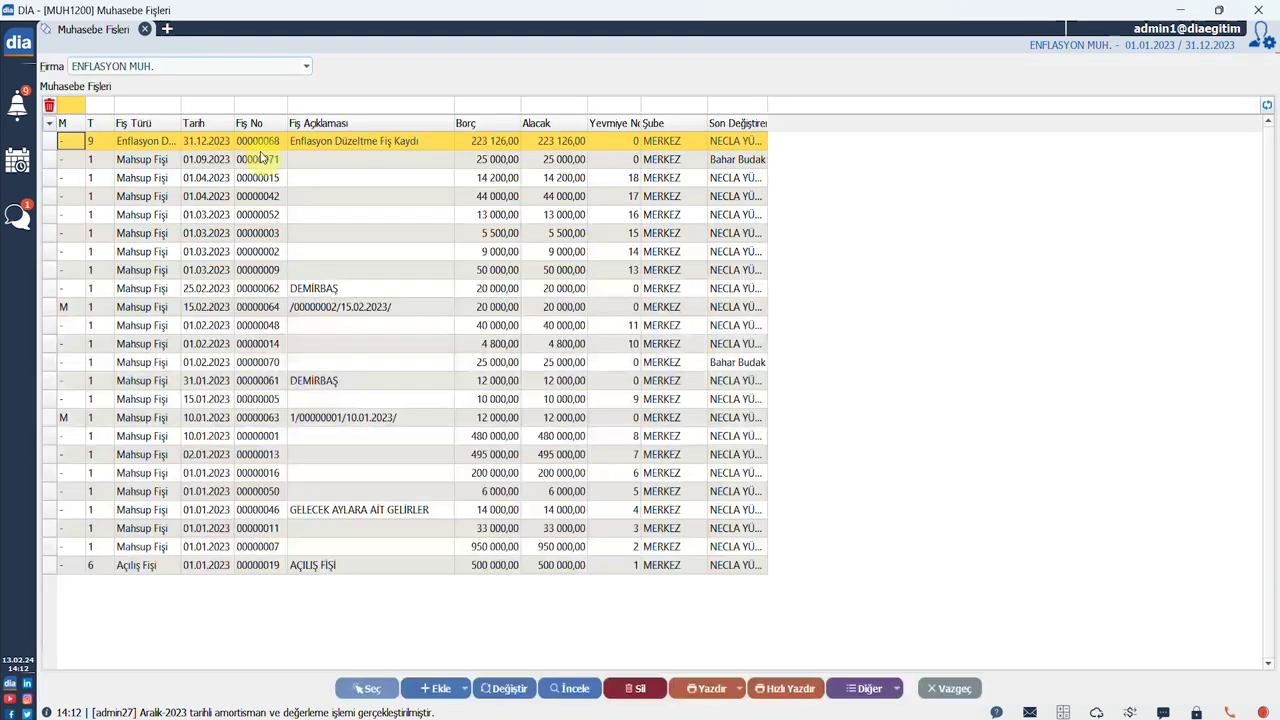
click(447, 691)
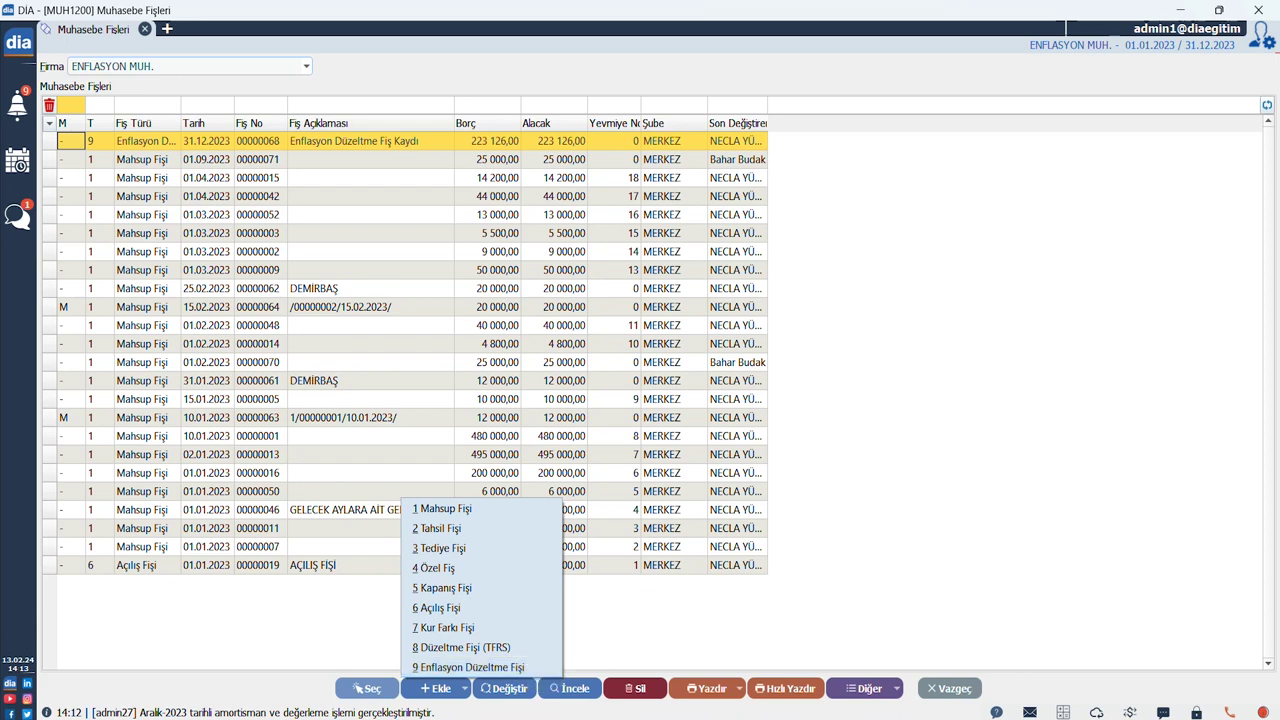
click(962, 688)
Open Muhasebe Fişi Kalemleri, check the Enf.Düz.Hesap Kodu option among the grid's columns and examine that column for the inflation adjustment lines
click(320, 150)
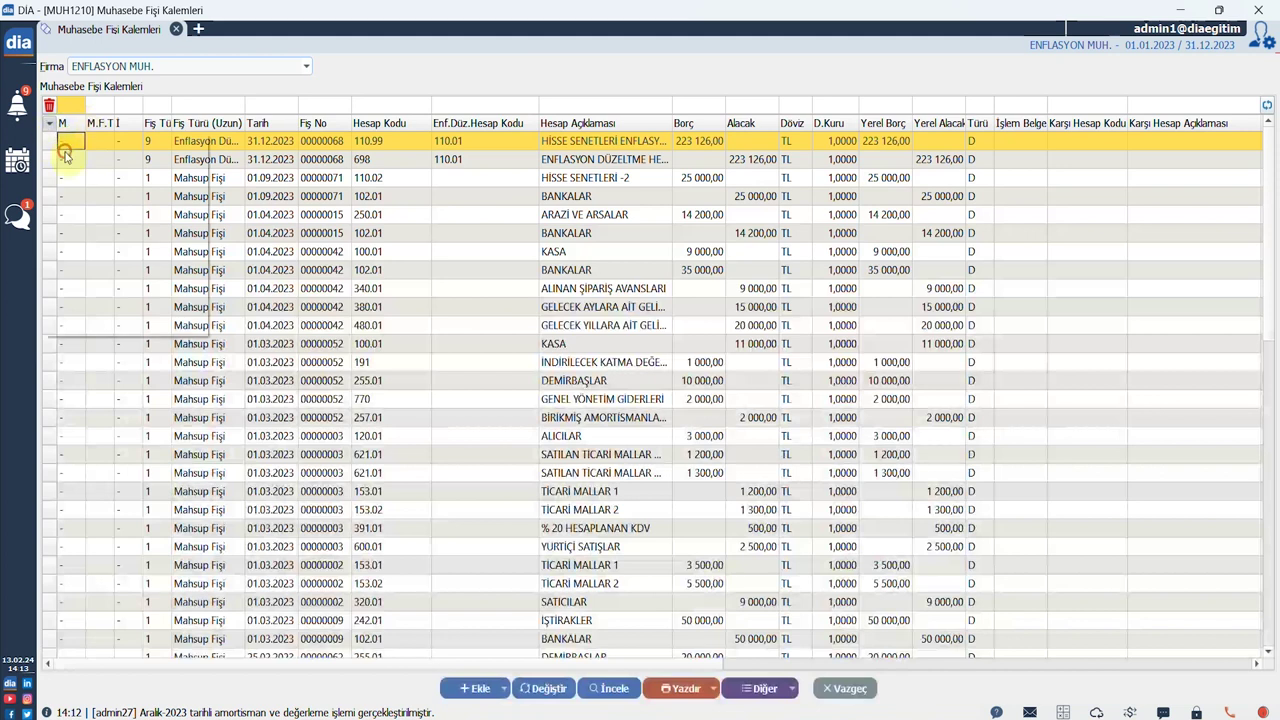
click(48, 122)
mouse_move(73, 245)
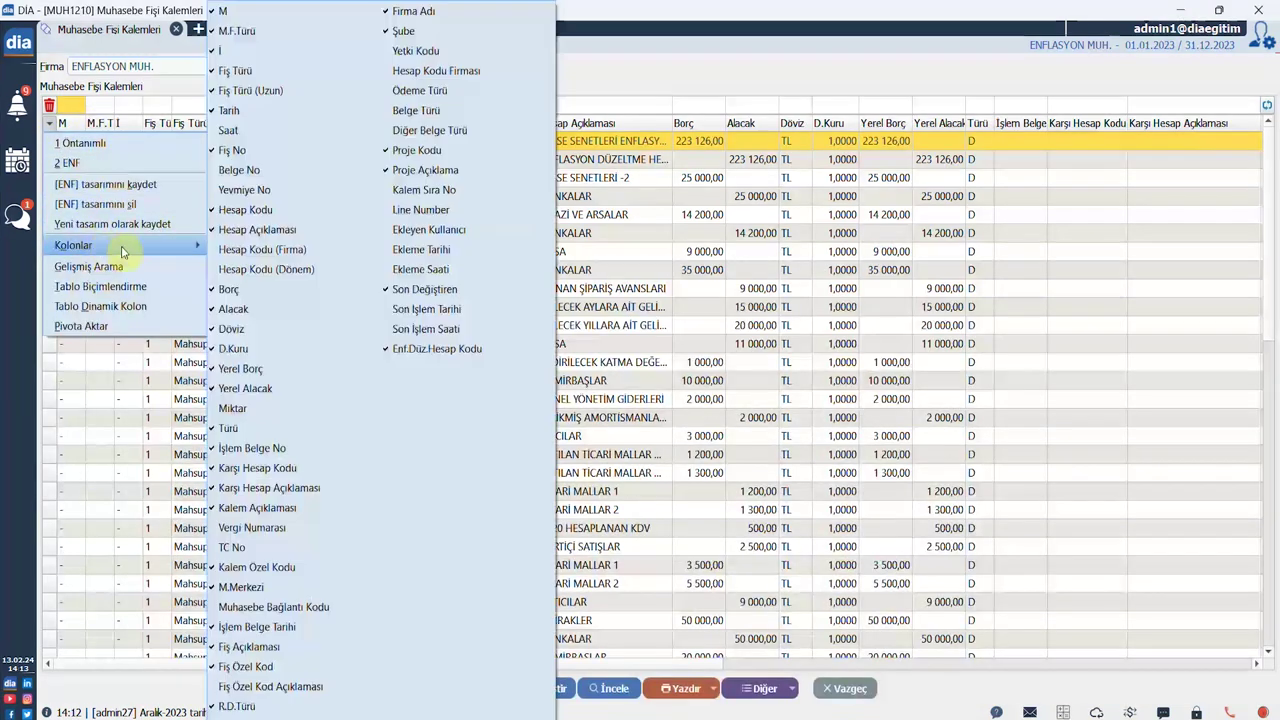
click(455, 348)
click(690, 307)
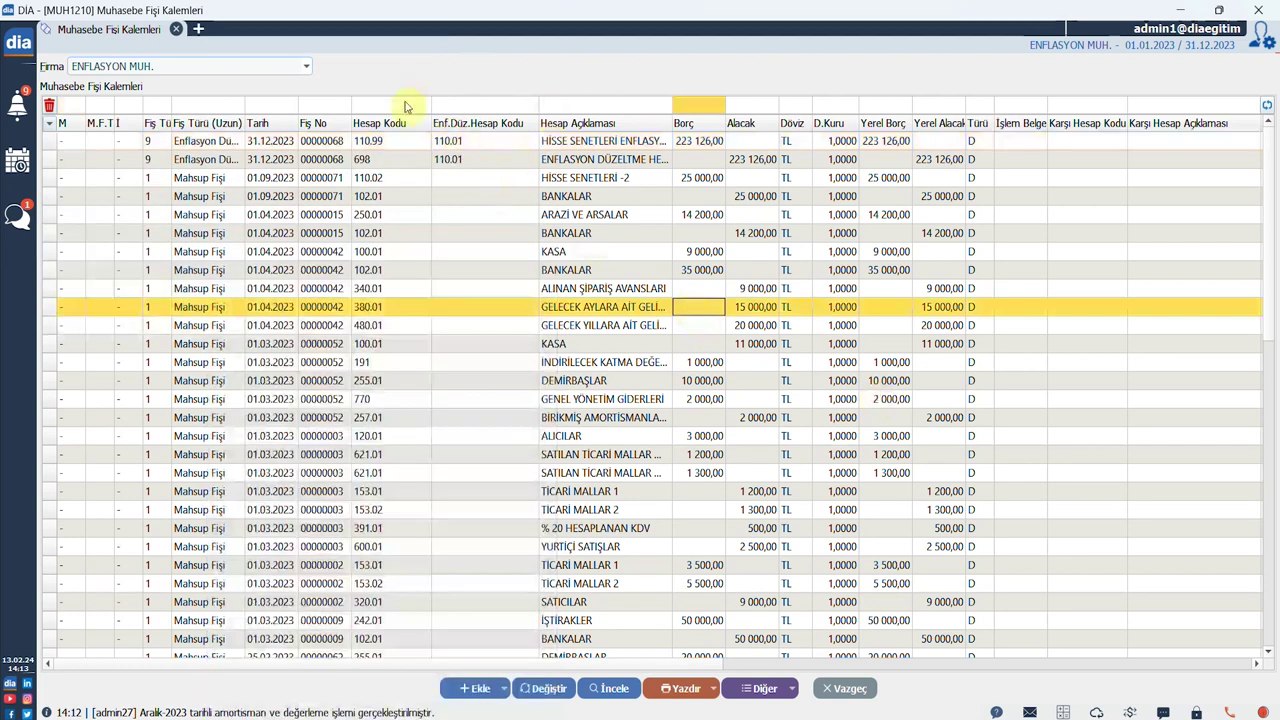
click(490, 179)
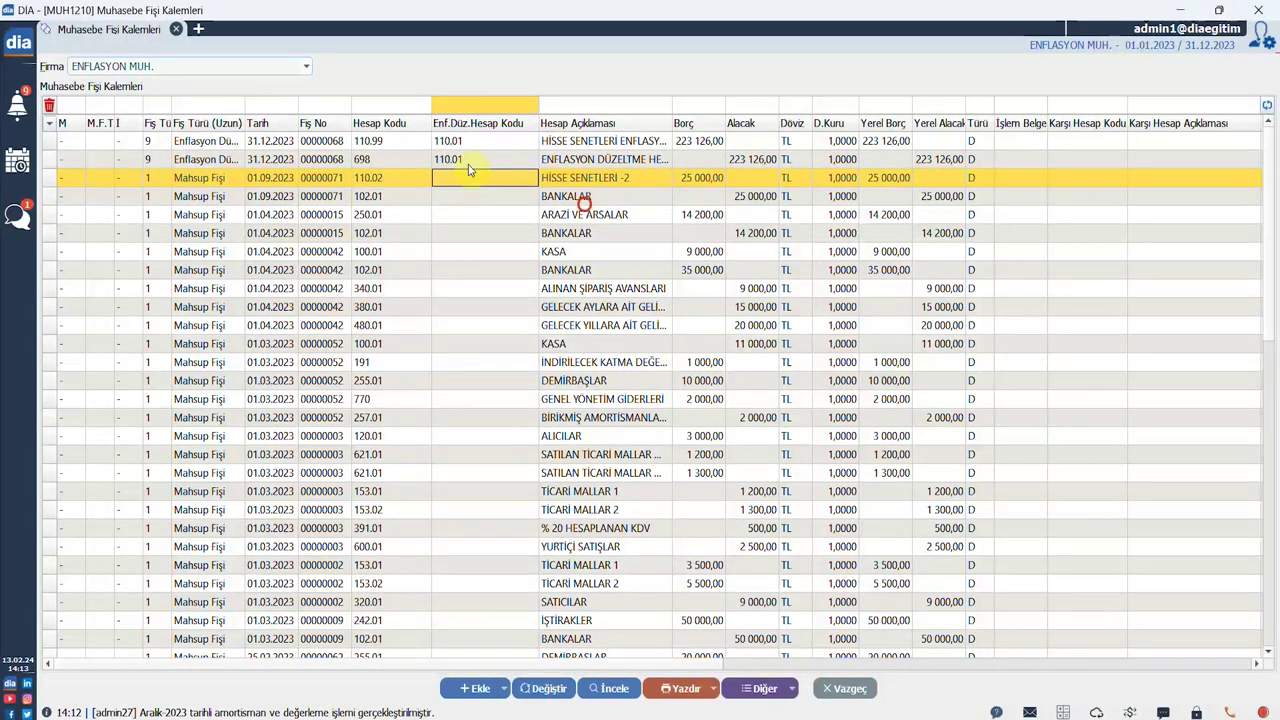
key(Up)
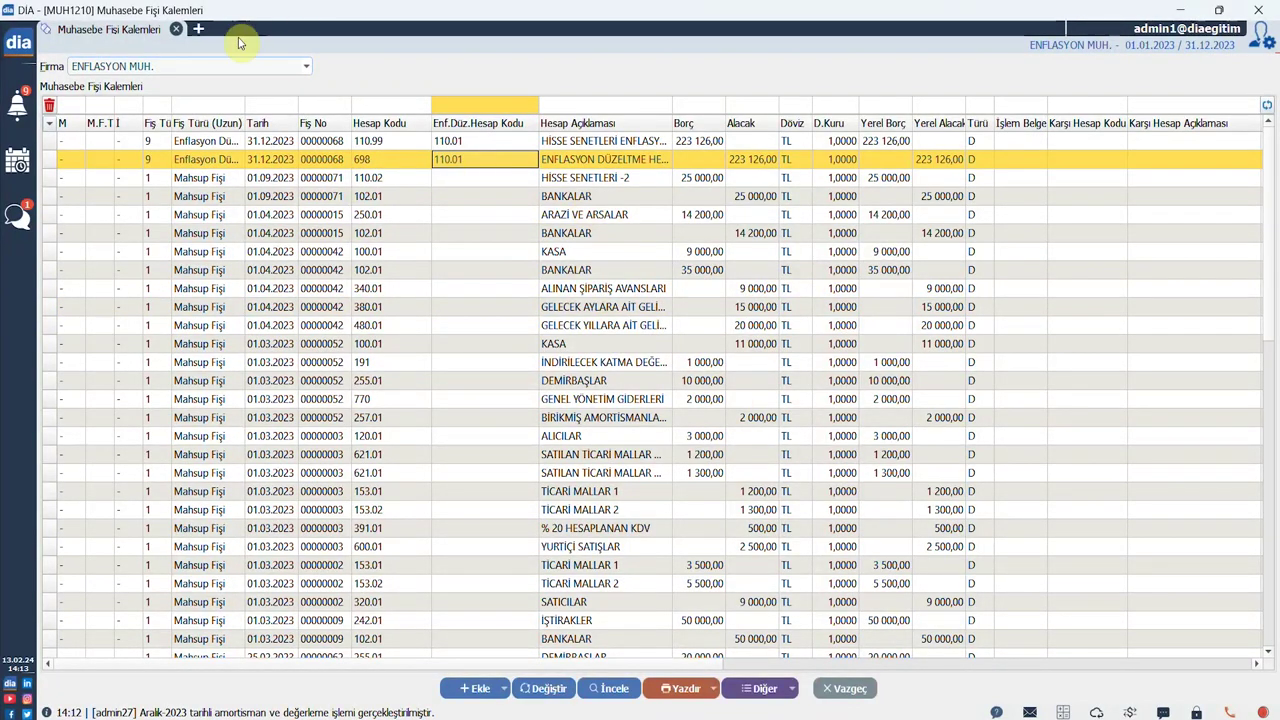
Open Enflasyon Muhasebesi in a new tab and clear the existing account matching rules under Eşleme Kuralı
click(198, 28)
click(1062, 138)
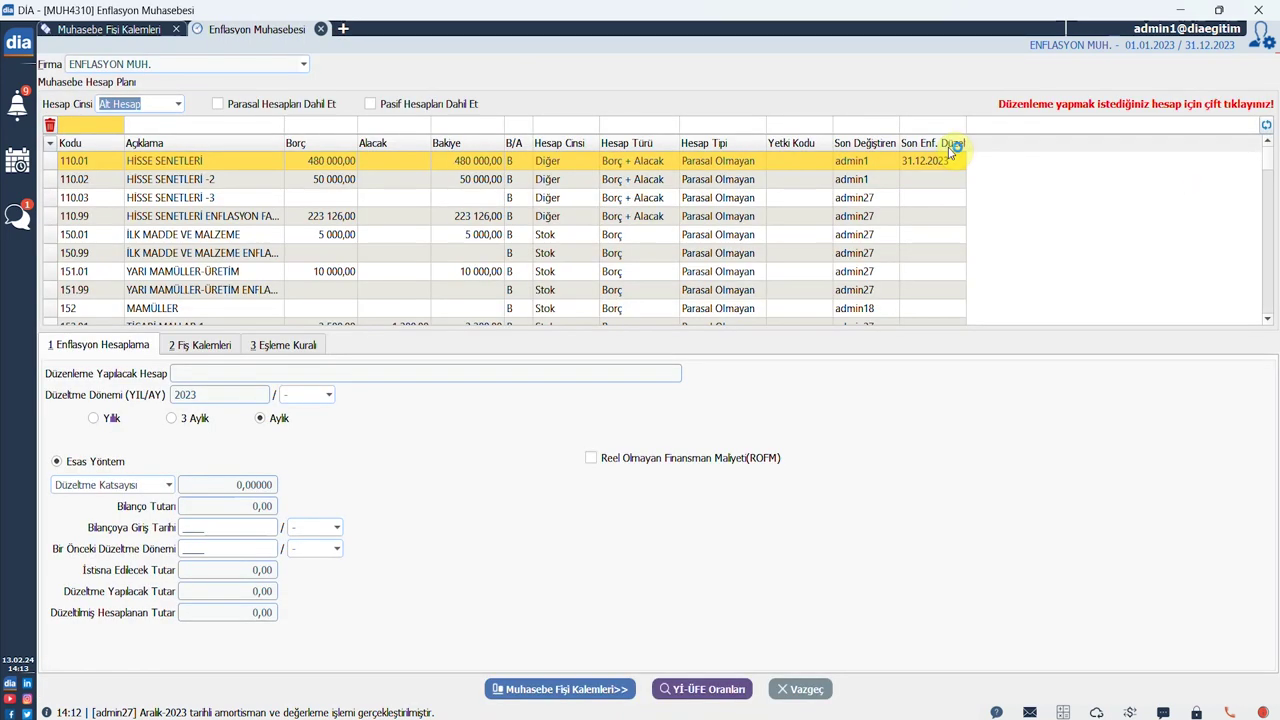
click(287, 345)
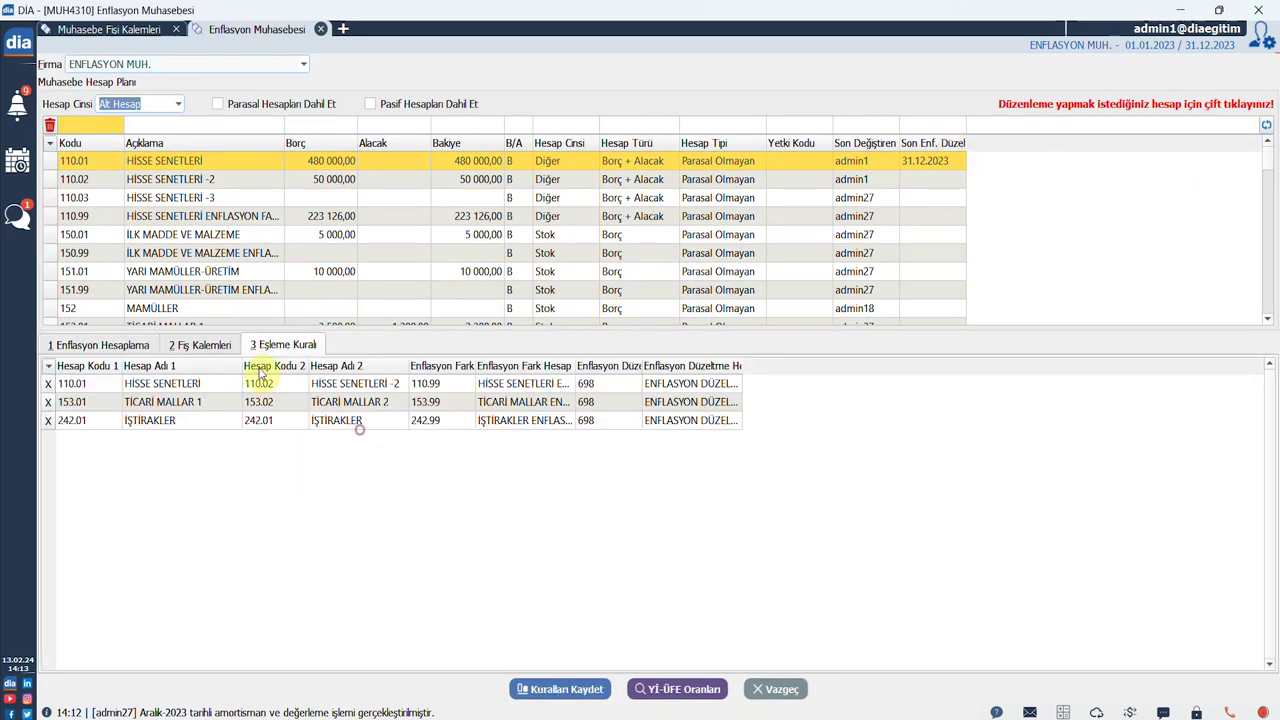
click(256, 388)
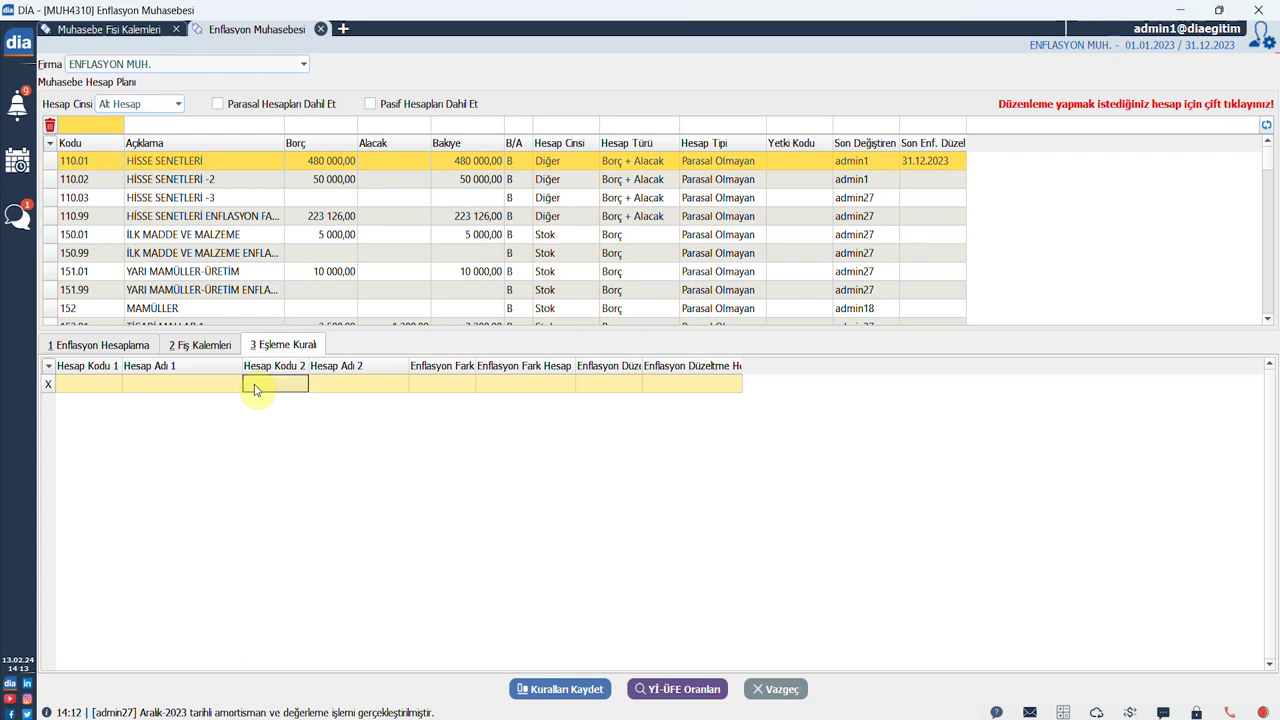
Widen the Enflasyon Fark and Enflasyon Düzeltme account code and name columns of the matching rules so their full headings show
click(100, 384)
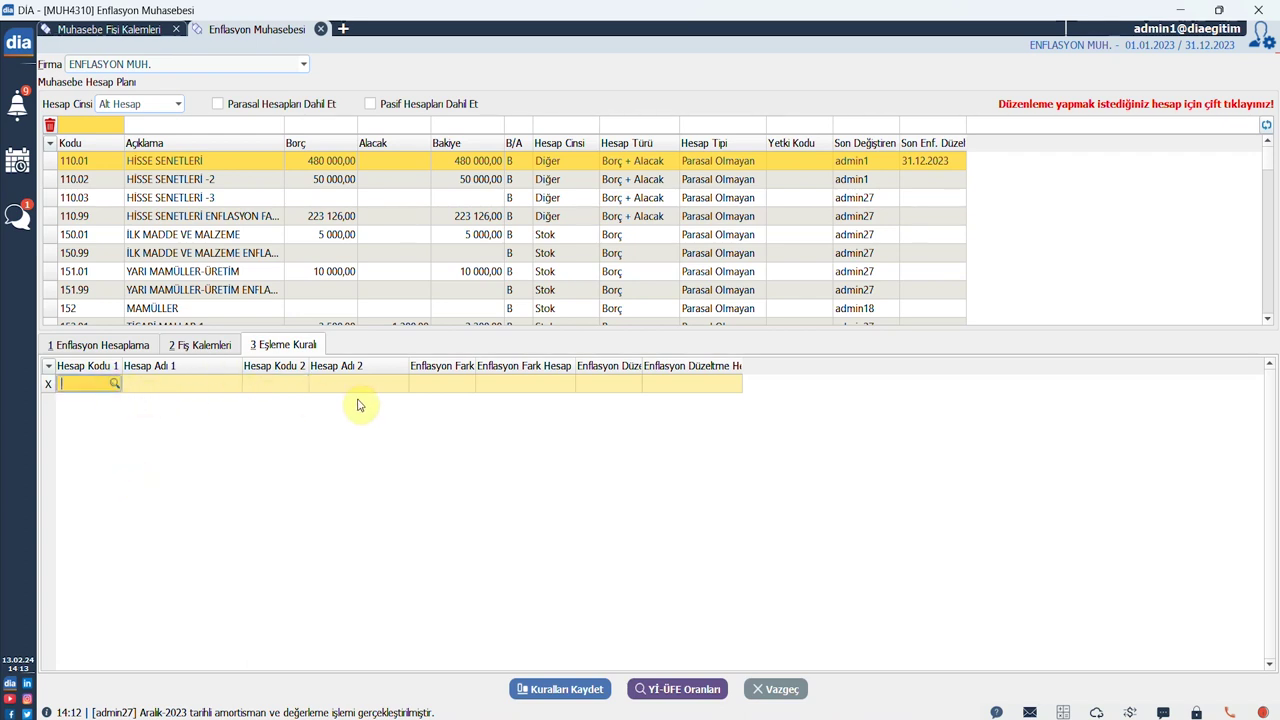
drag(475, 372, 545, 380)
drag(645, 370, 873, 384)
drag(958, 366, 1047, 370)
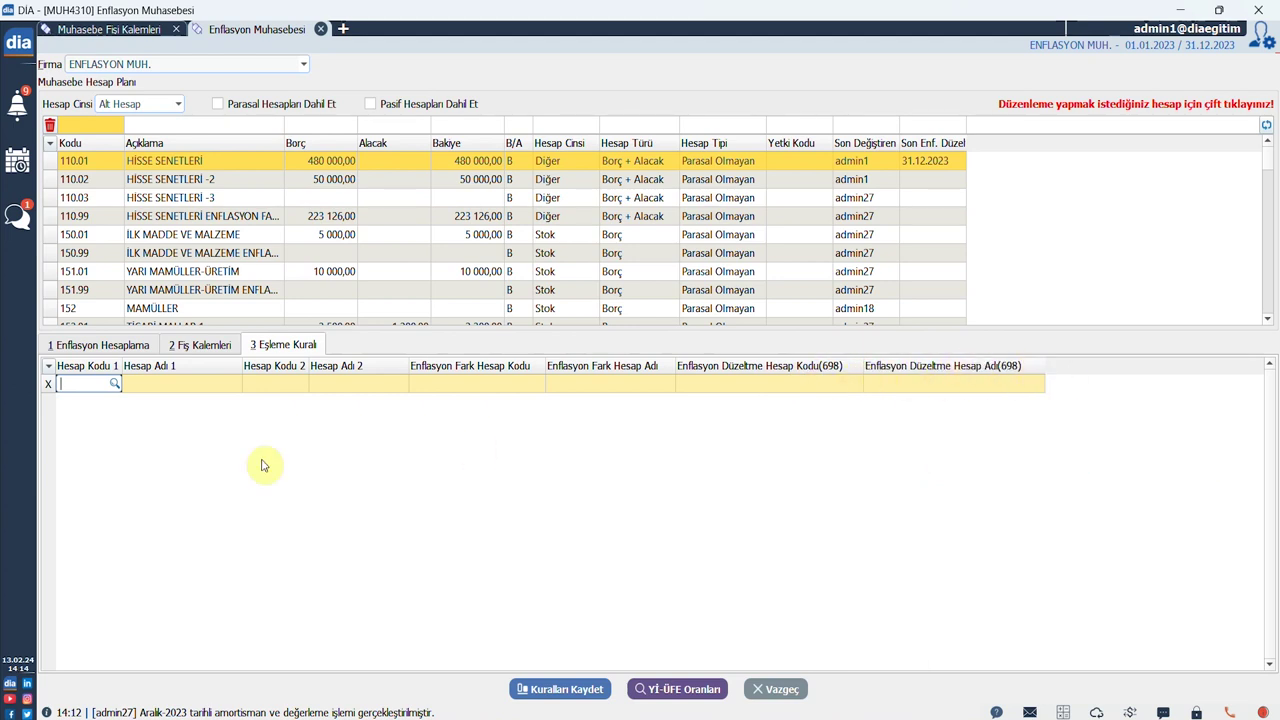
Begin the first matching rule with 110.01 as Hesap Kodu 1 and 110.02 as Hesap Kodu 2
click(85, 384)
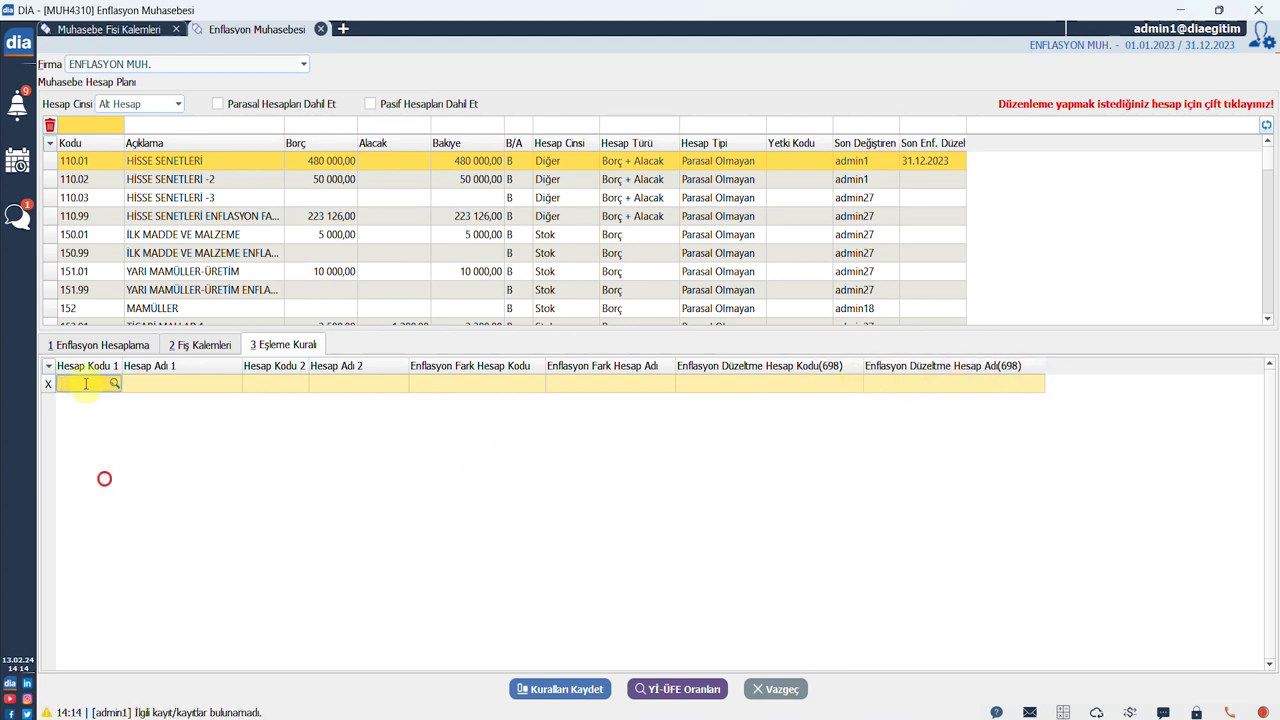
text(110.01)
key(Return)
text(110.)
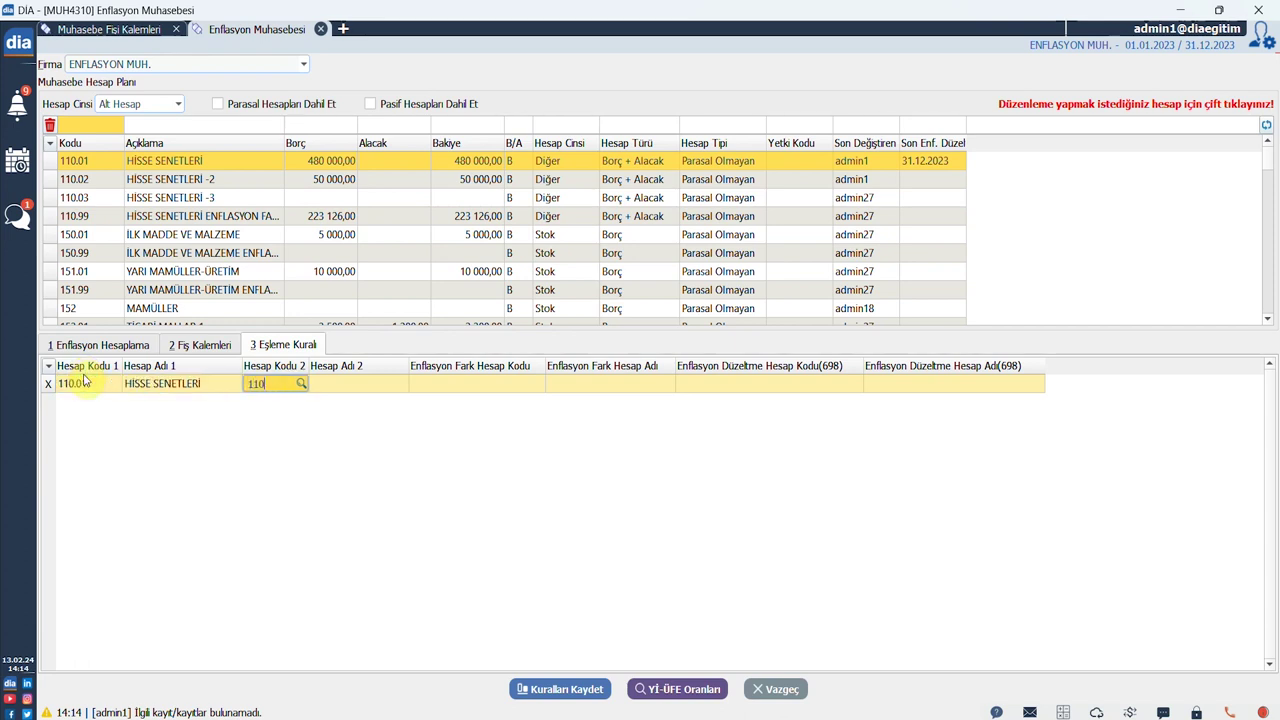
text(02)
key(Return)
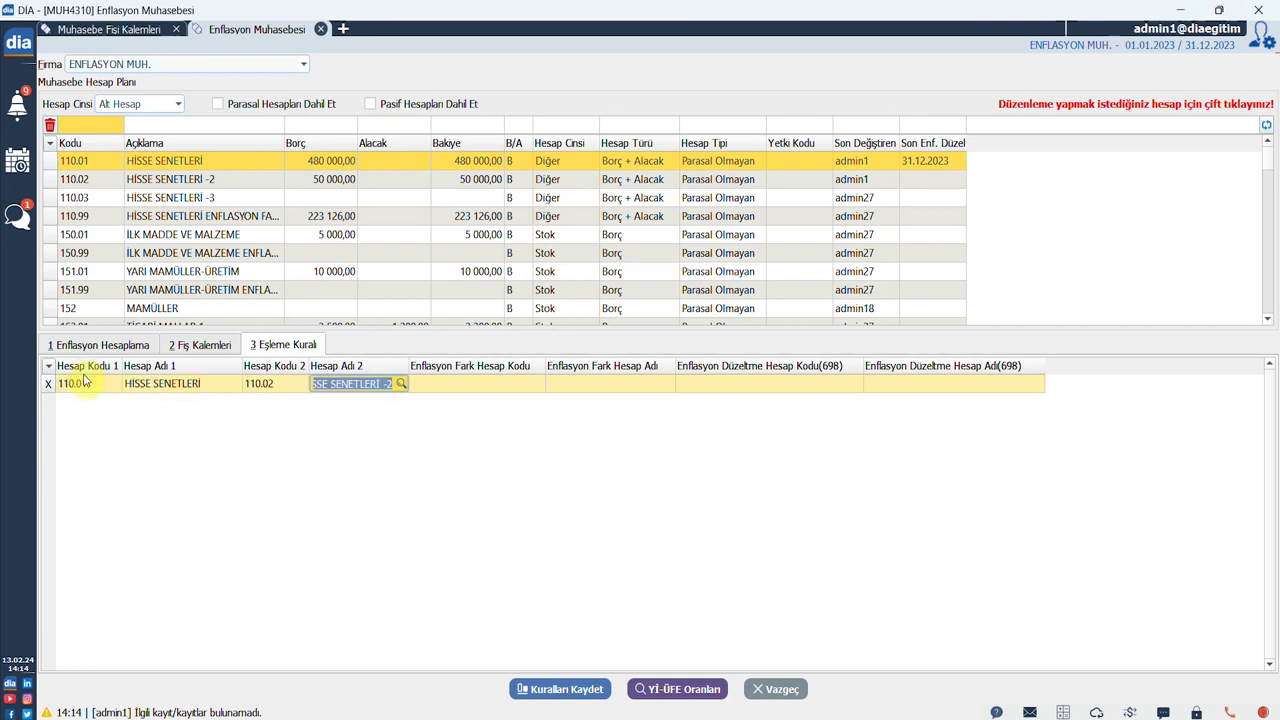
key(Return)
Complete the 110.01 rule with Enflasyon Fark Hesap Kodu 110.99 and Enflasyon Düzeltme Hesap Kodu 698
text(110.99)
key(Return)
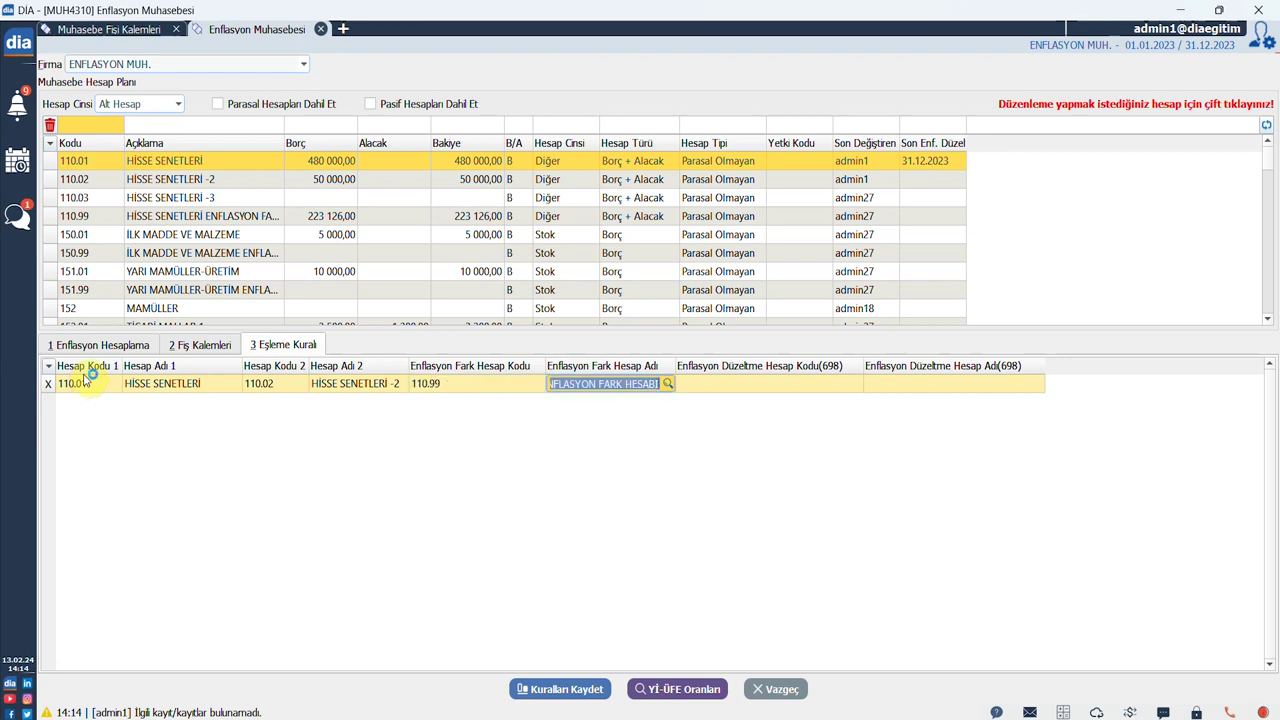
key(Return)
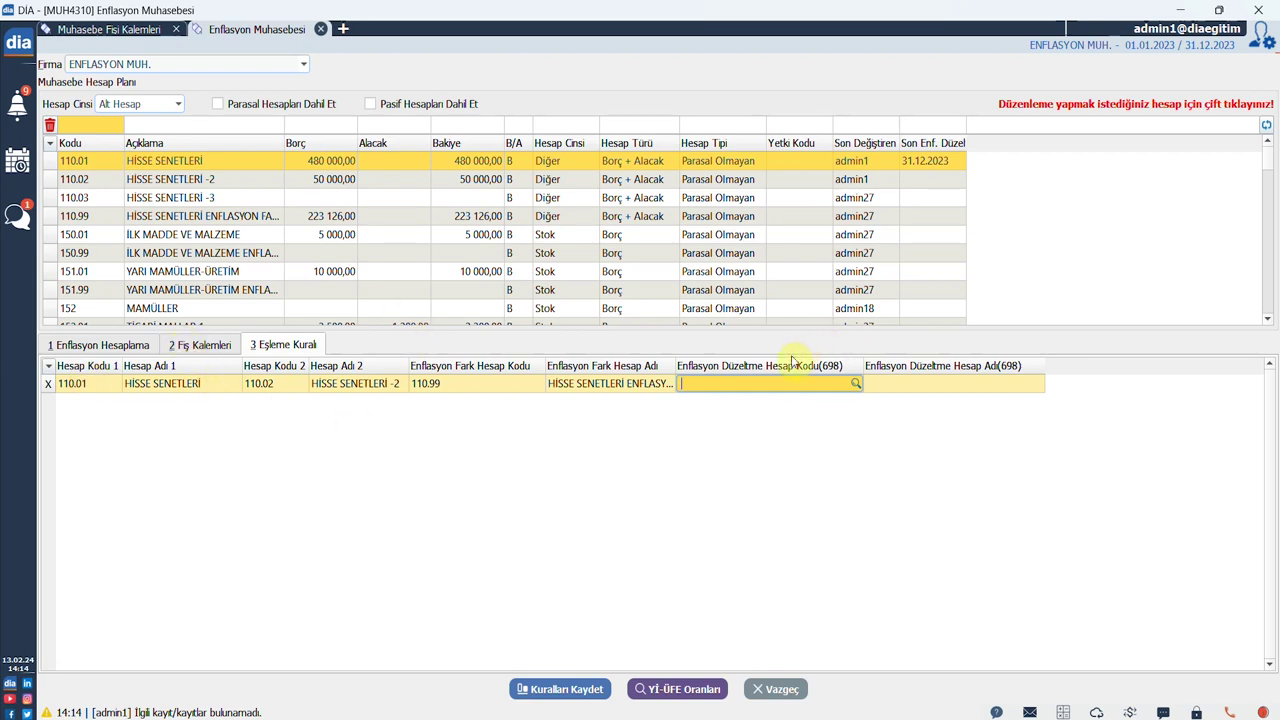
text(698)
key(Return)
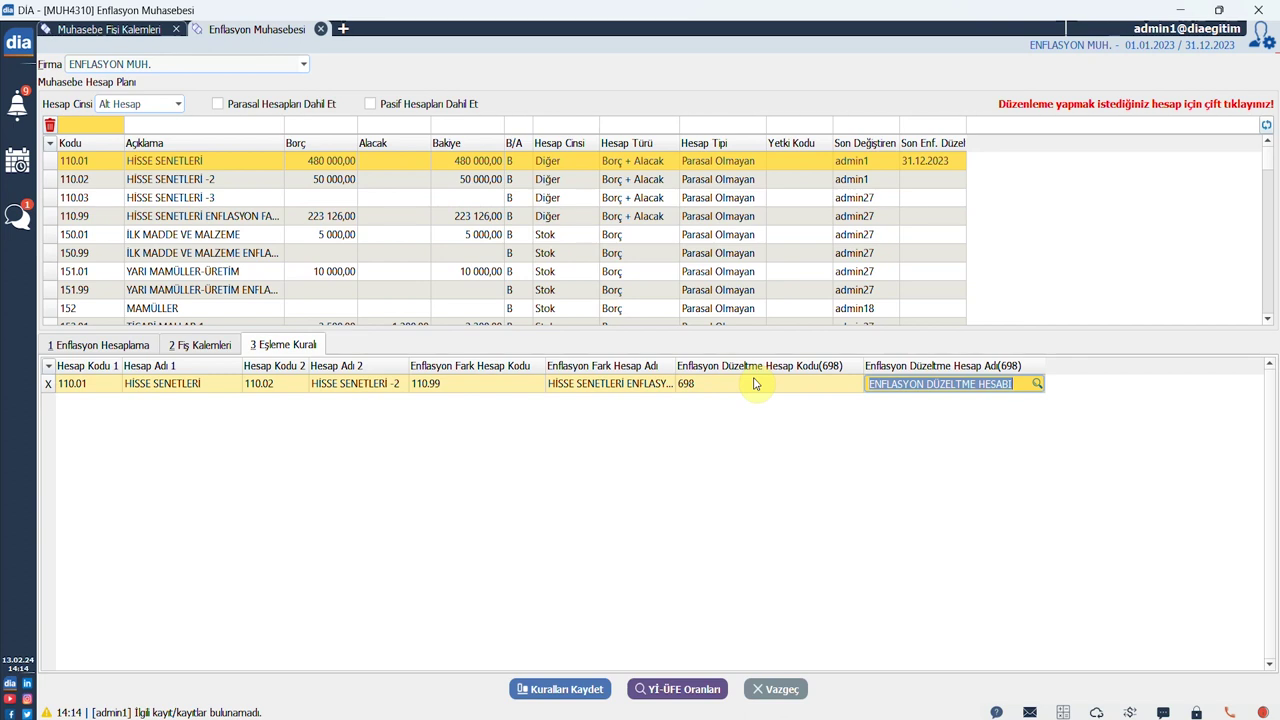
key(Return)
Begin the second matching rule with 153.01 as Hesap Kodu 1 and 153.02 as Hesap Kodu 2
text(153.01)
key(Return)
key(Return)
text(15)
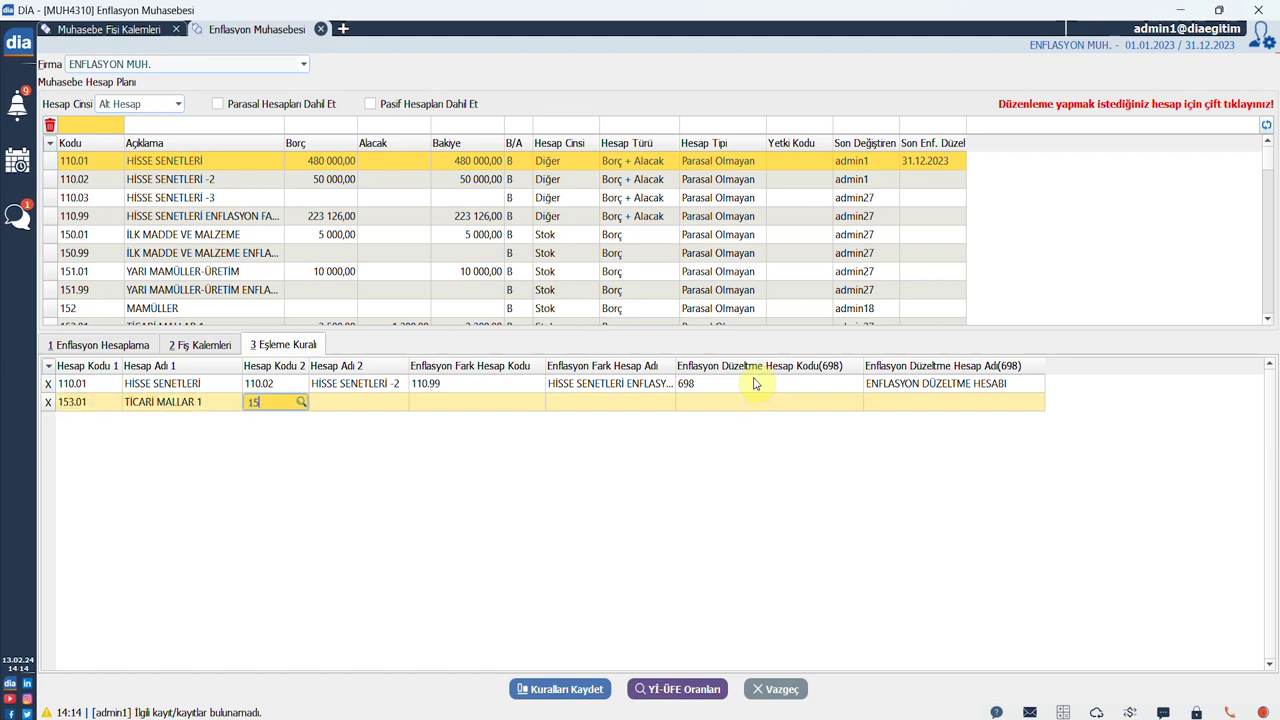
text(3.02)
key(Return)
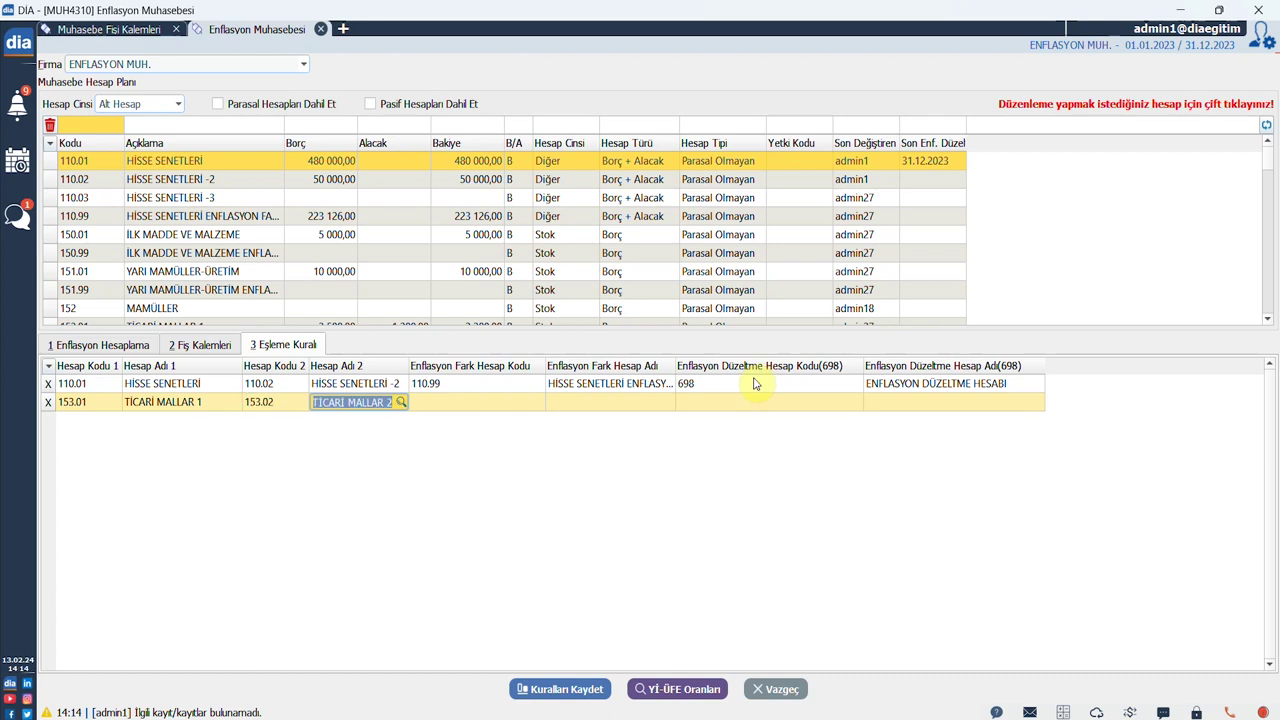
key(Return)
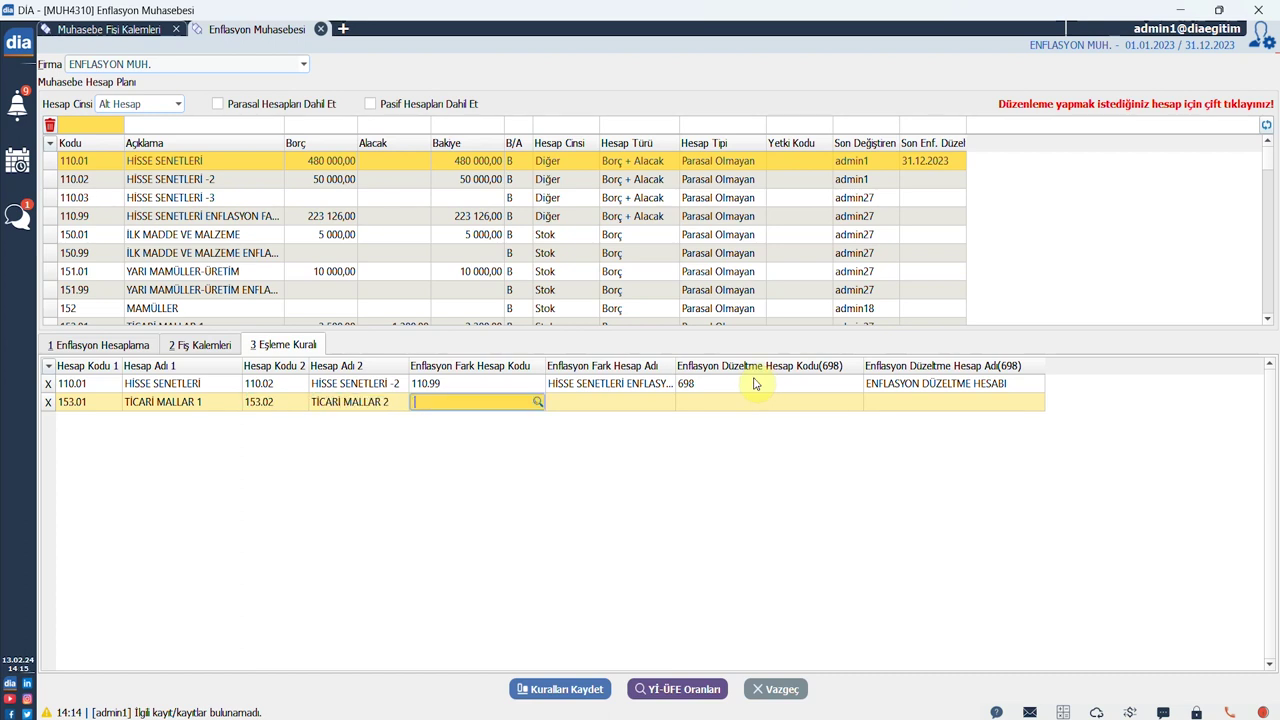
Complete the 153.01 rule with Enflasyon Fark Hesap Kodu 153.99 and Enflasyon Düzeltme Hesap Kodu 698
text(153.99)
key(Return)
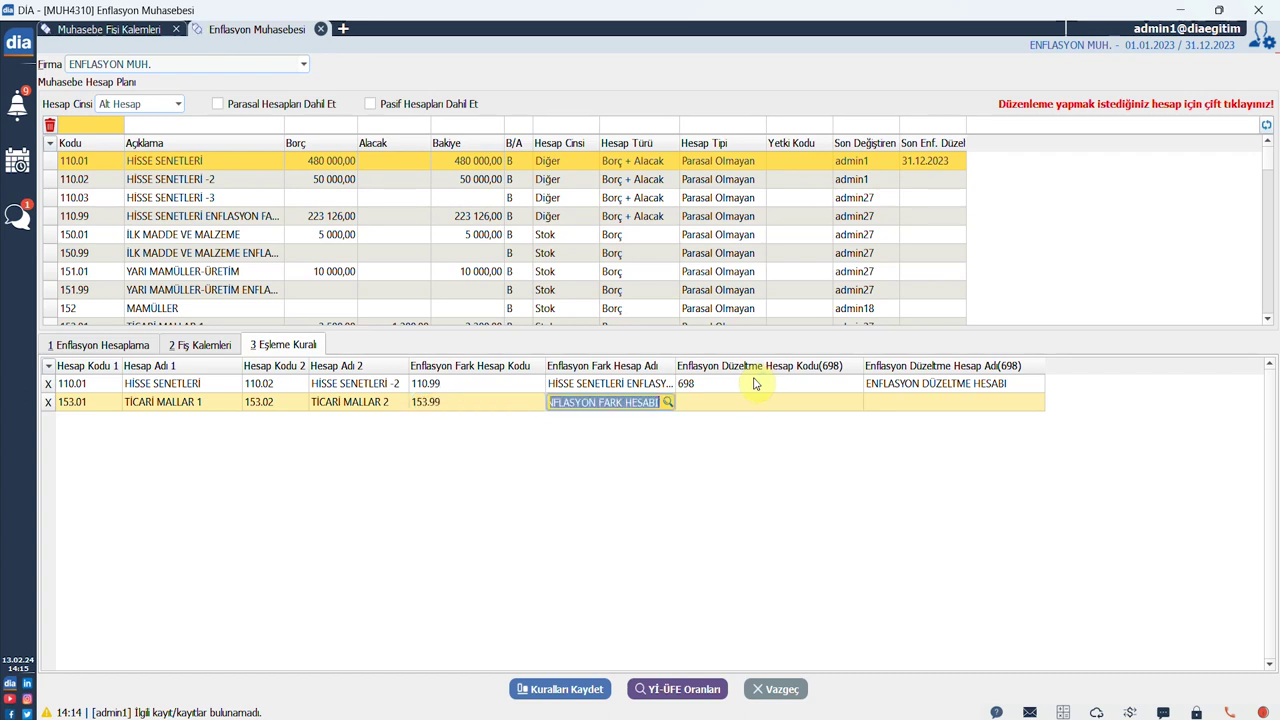
key(Return)
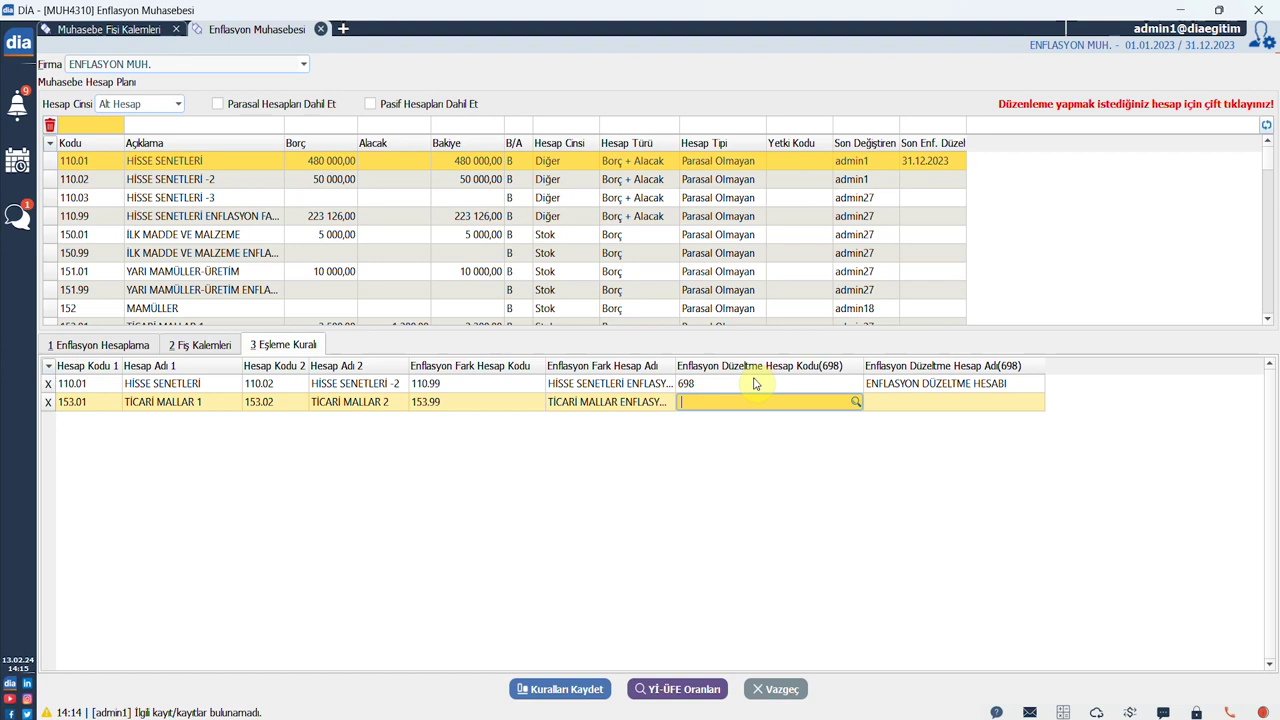
text(698)
key(Return)
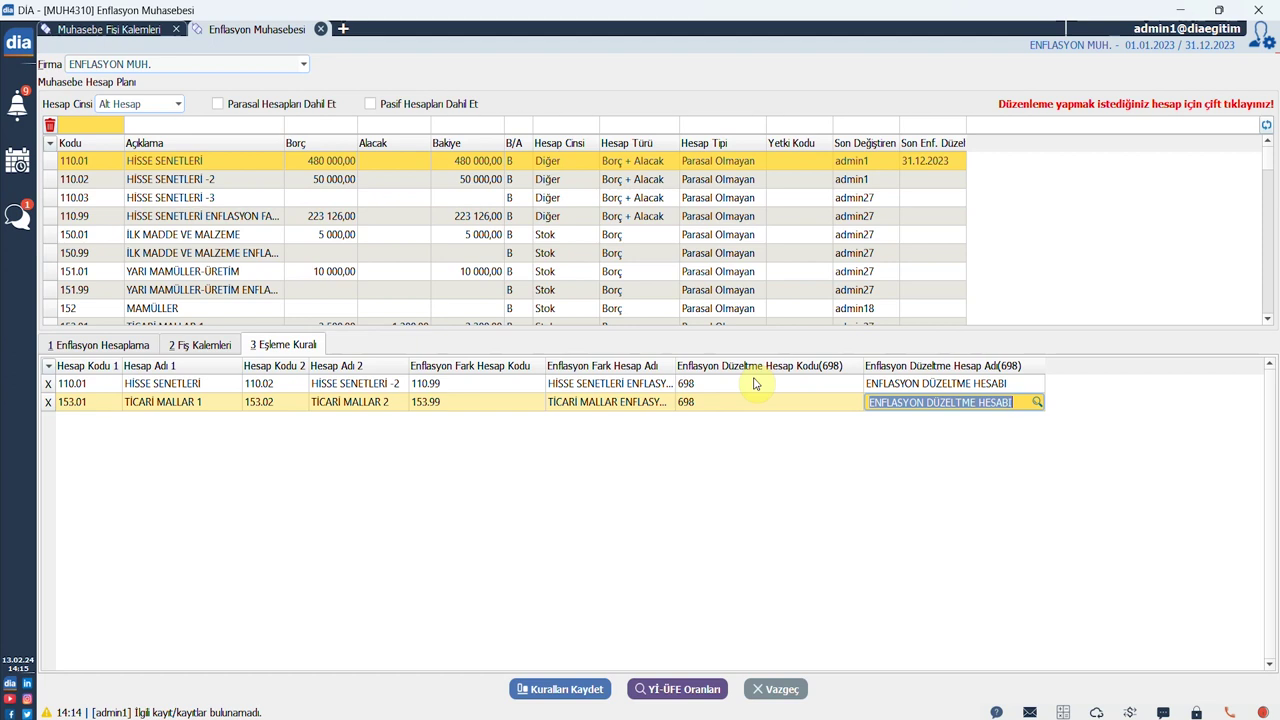
key(Return)
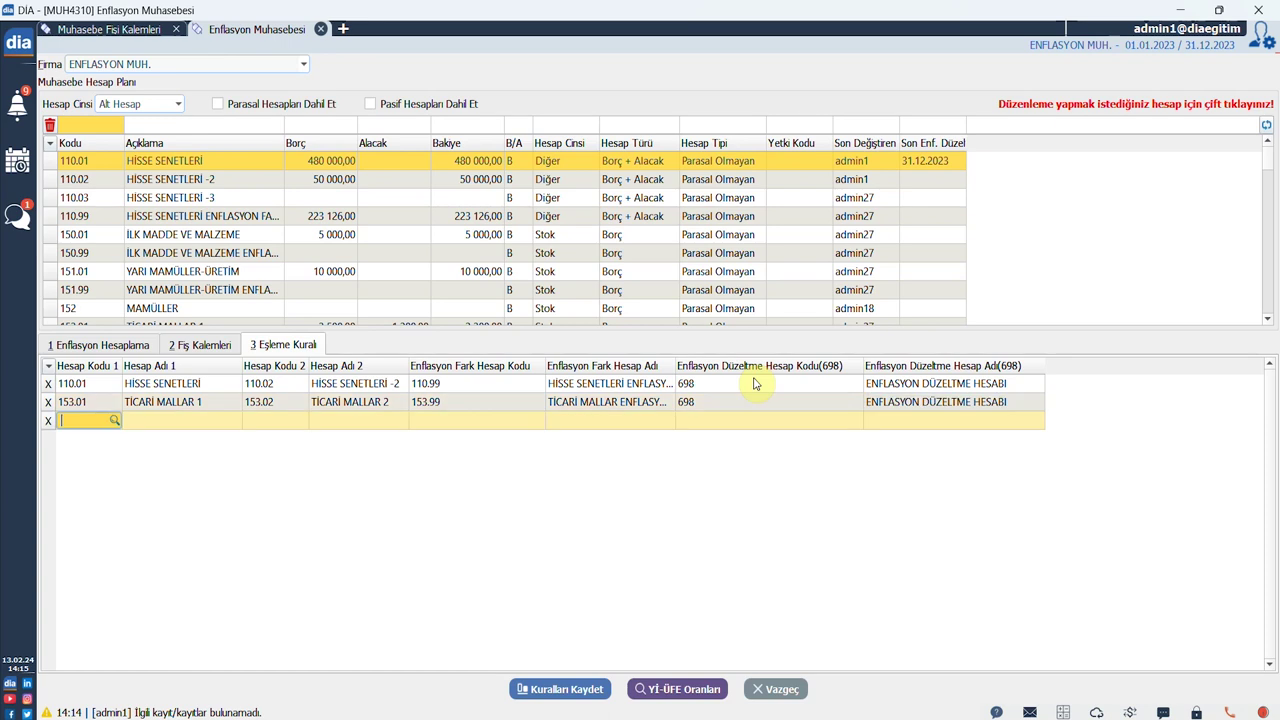
Begin the third matching rule with account 242.01 as both Hesap Kodu 1 and Hesap Kodu 2
text(242.01)
key(Return)
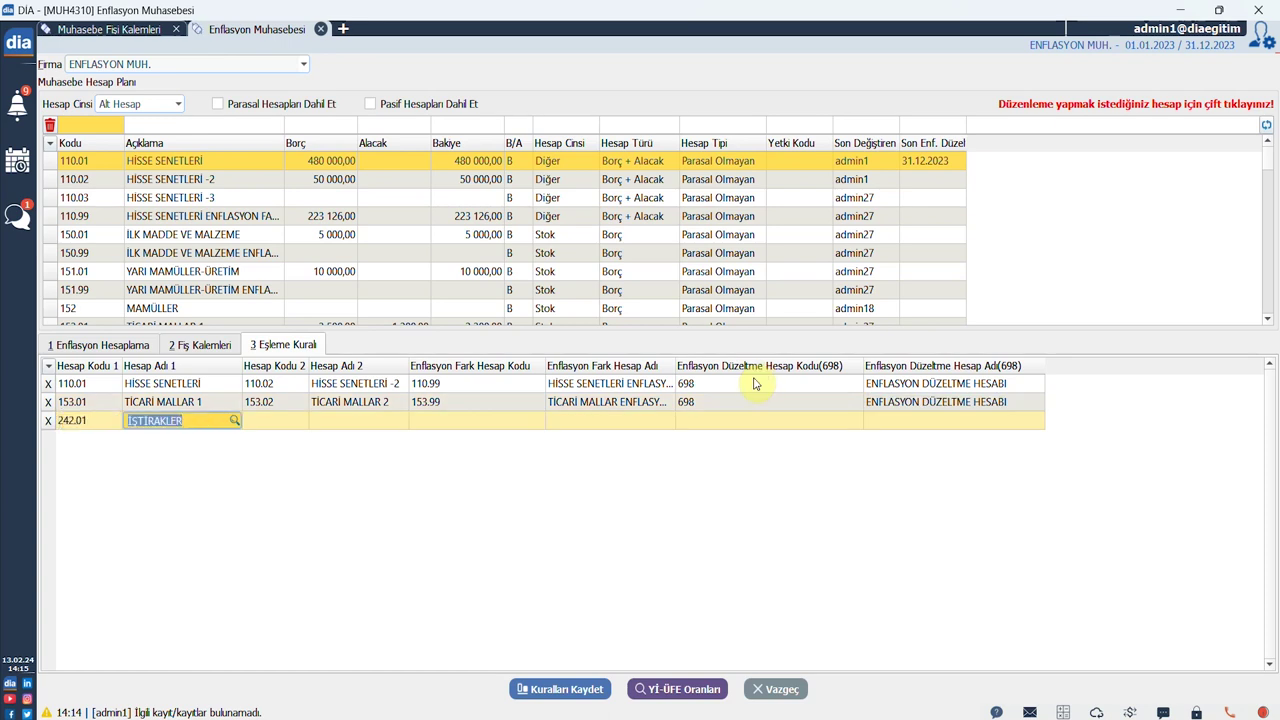
key(Return)
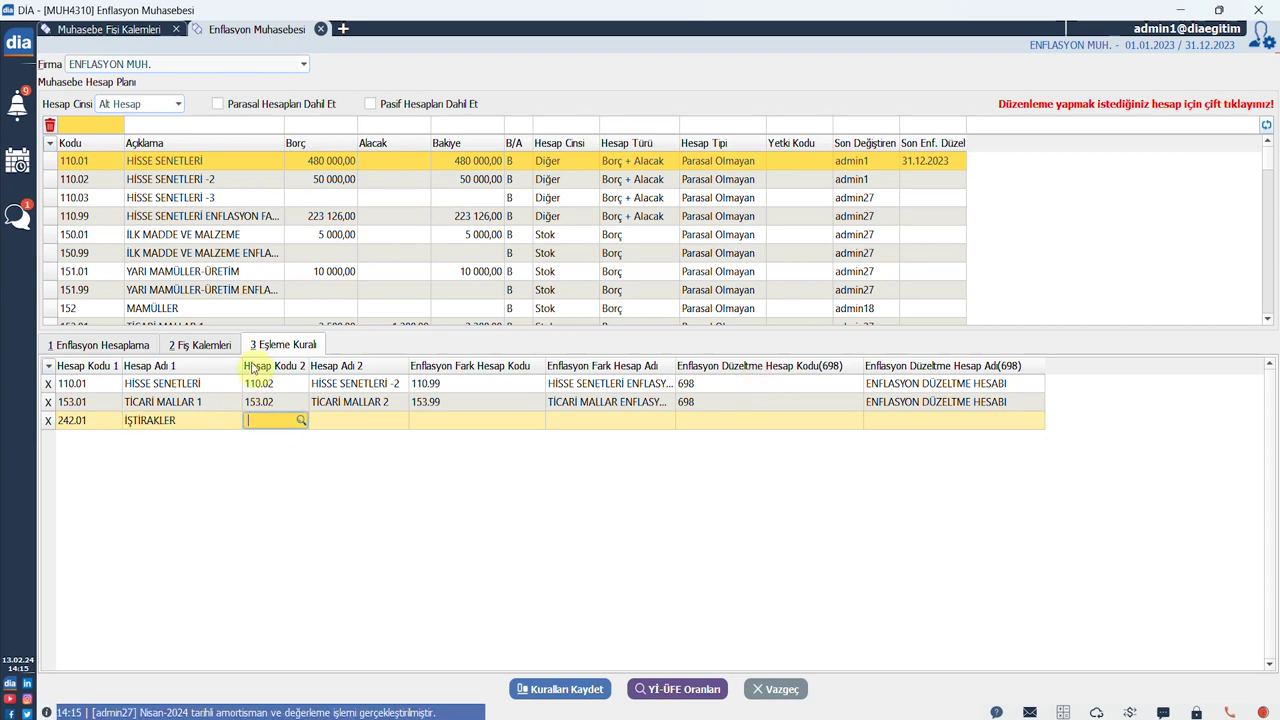
click(285, 424)
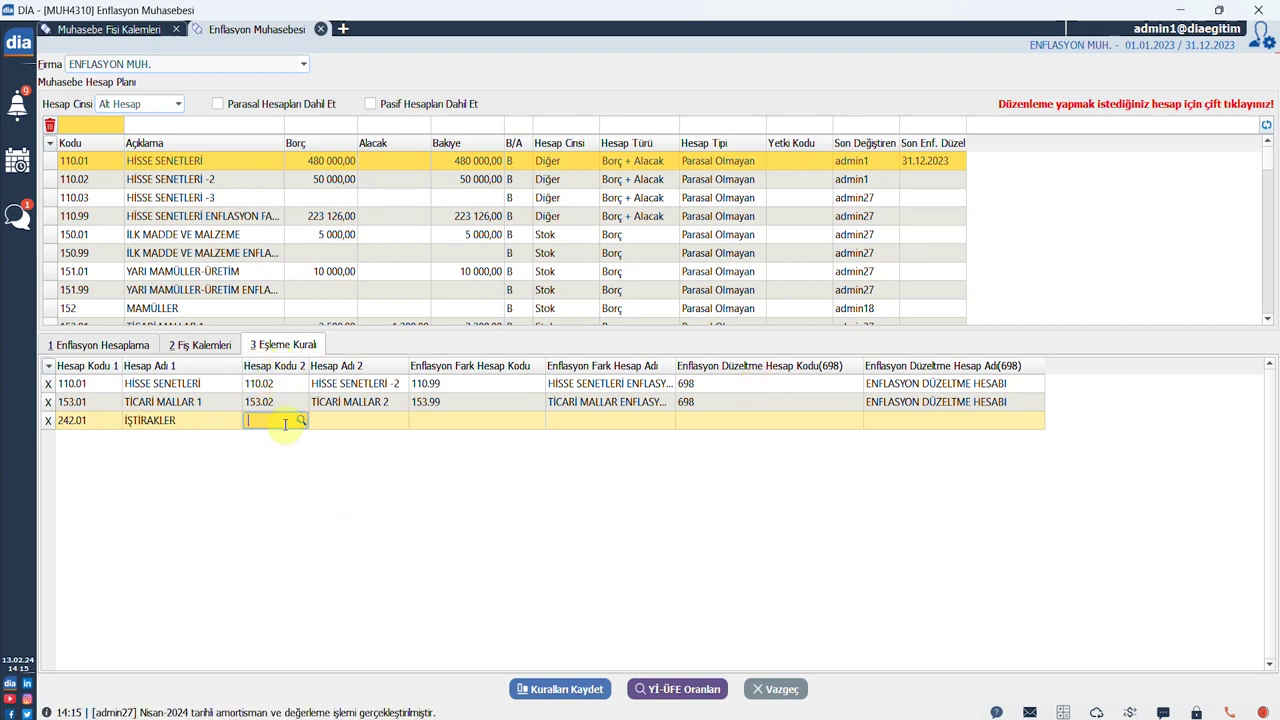
text(242.01)
key(Return)
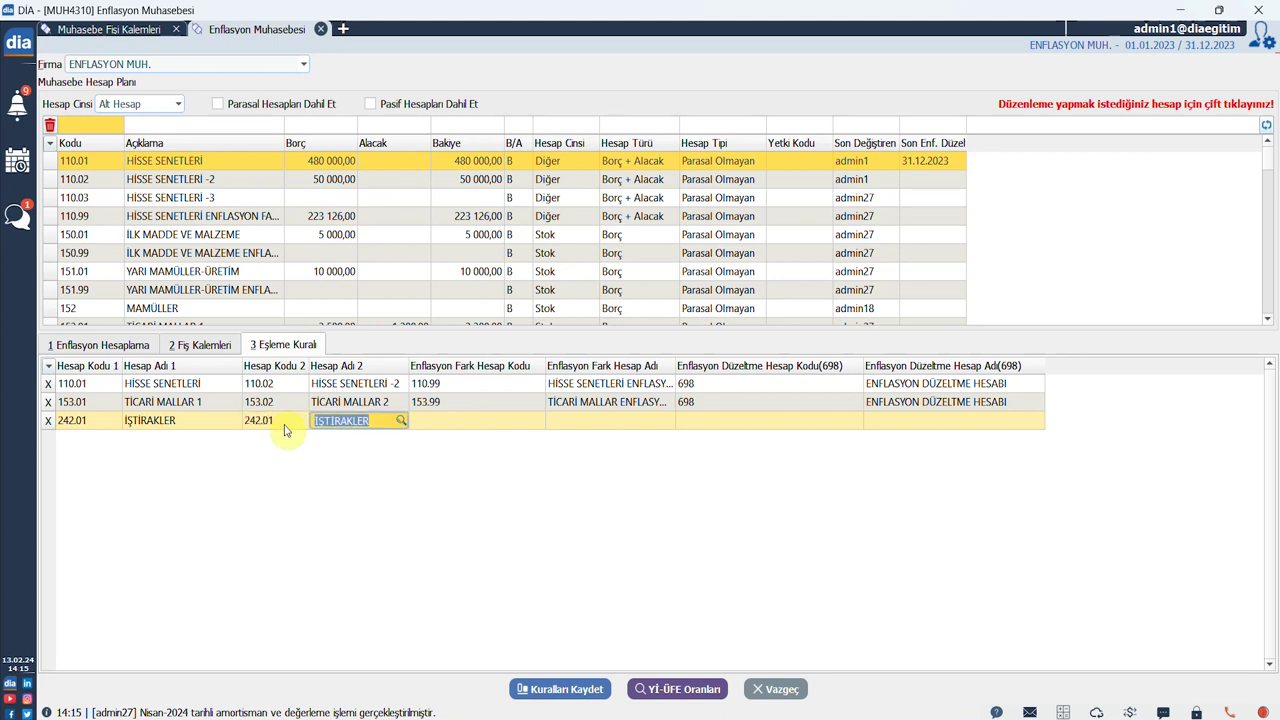
key(Return)
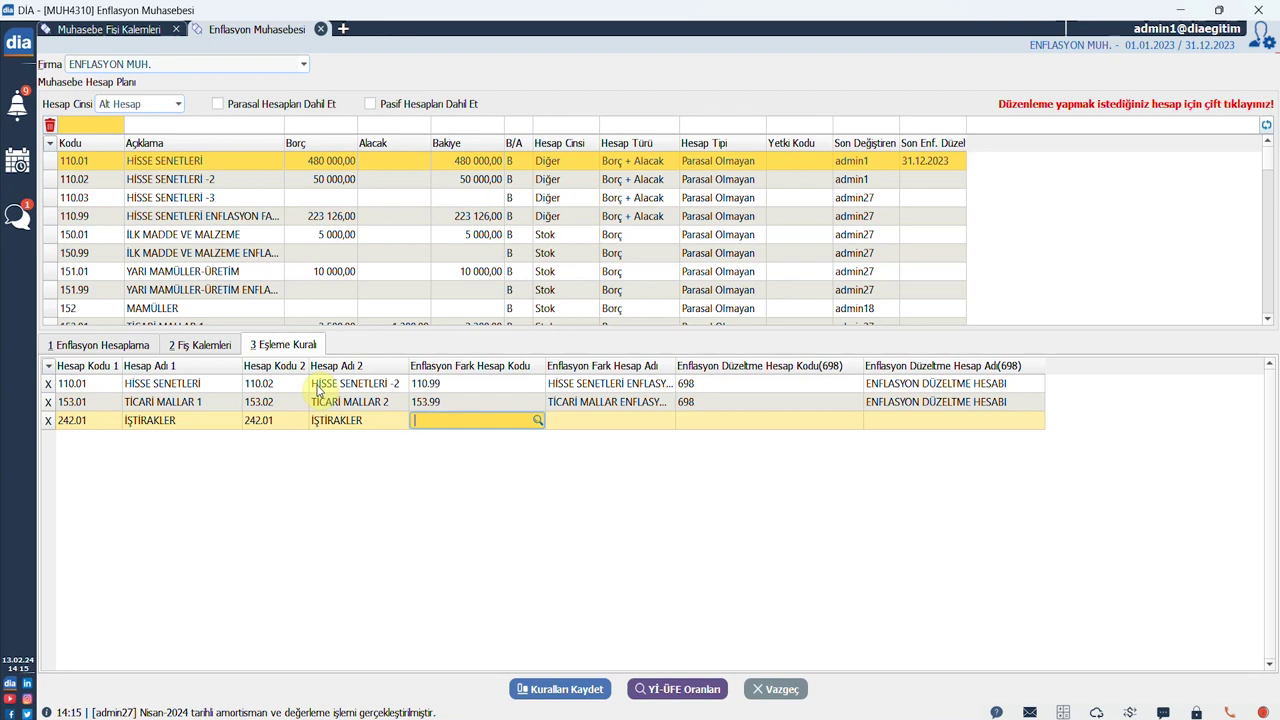
Complete the 242.01 rule with Enflasyon Fark Hesap Kodu 242.99 and Enflasyon Düzeltme Hesap Kodu 698, and save the matching rules
text(242.99)
key(Return)
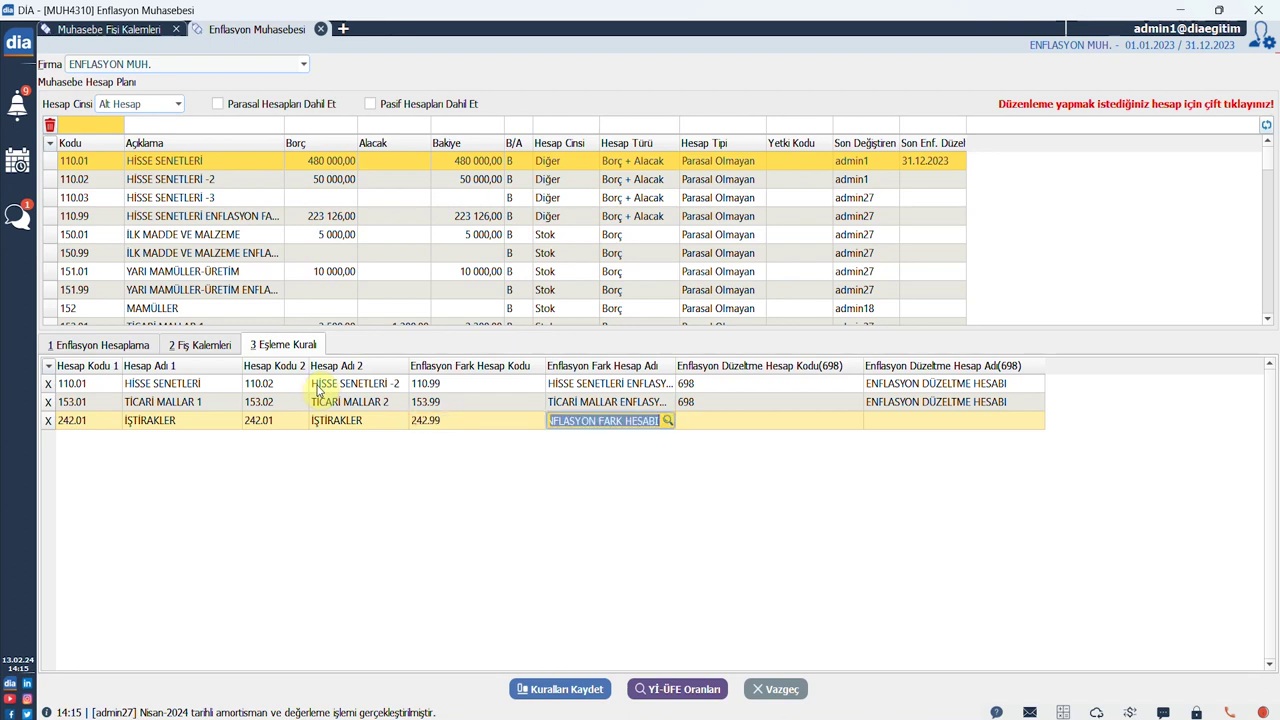
key(Return)
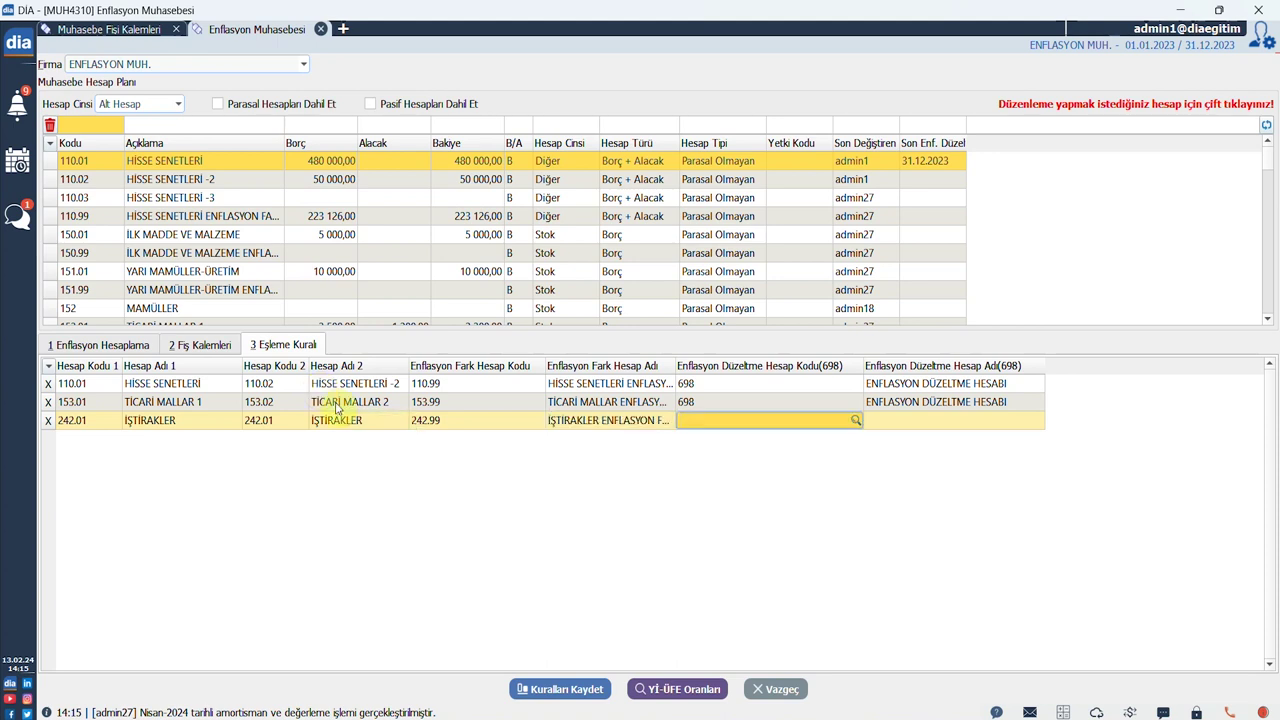
text(698)
key(Return)
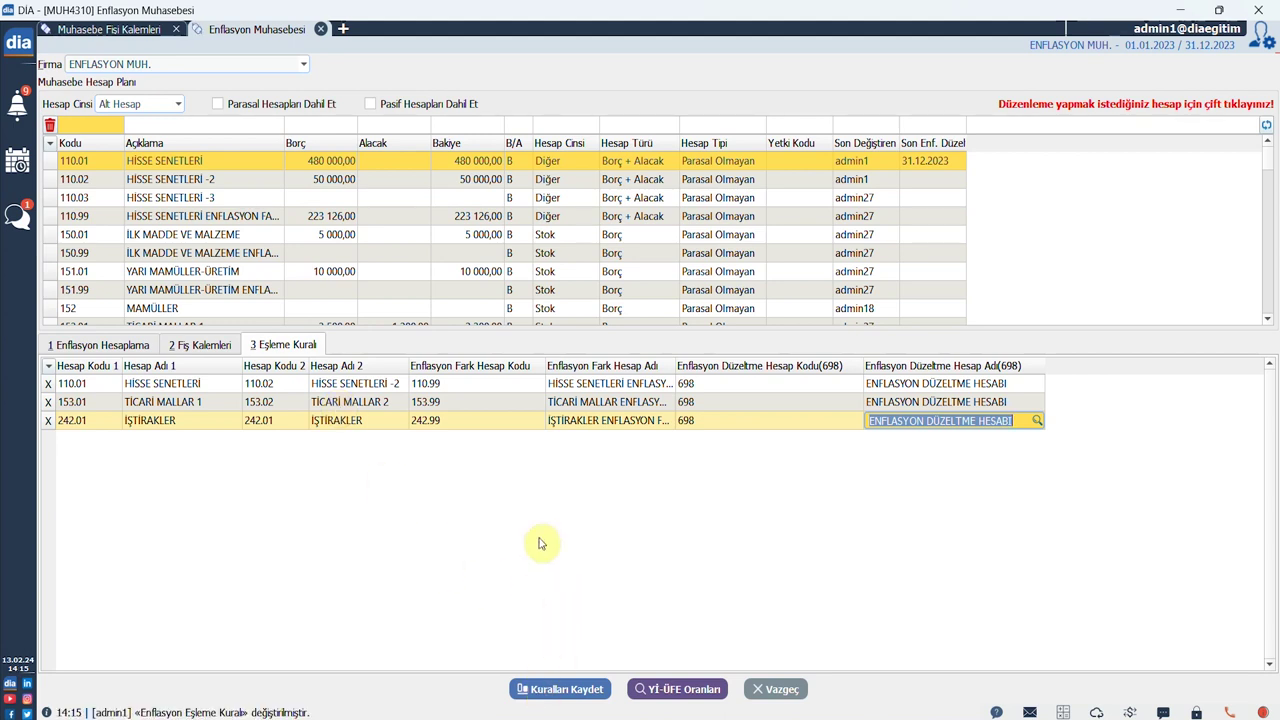
Switch to Enflasyon Hesaplama, set Hesap Cinsi to Ana + Alt Hesap and include monetary accounts in the account list
click(96, 346)
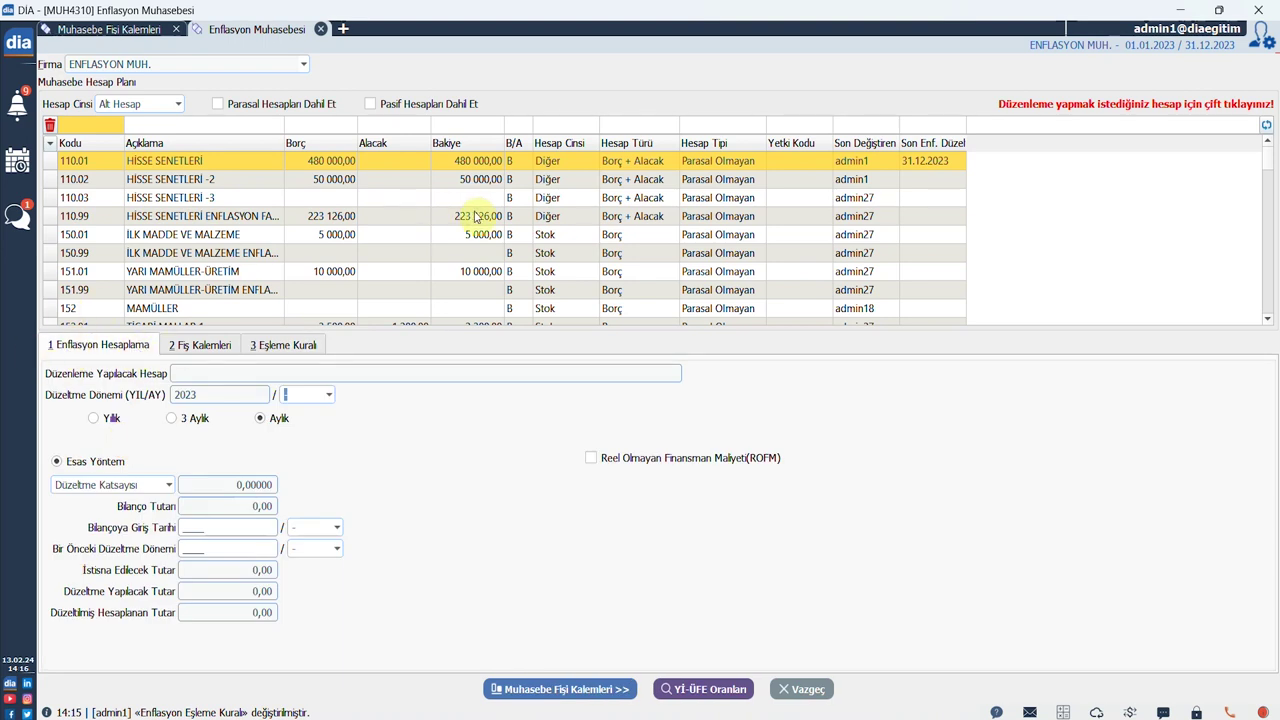
click(692, 231)
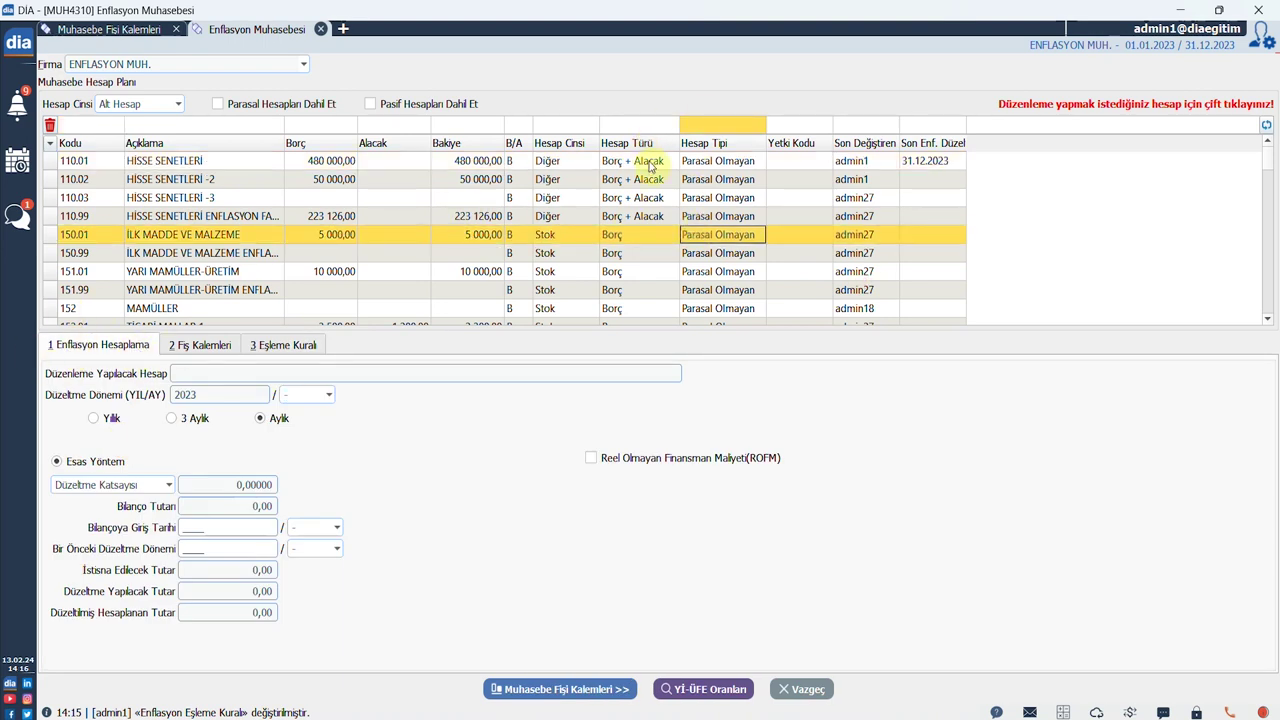
click(705, 163)
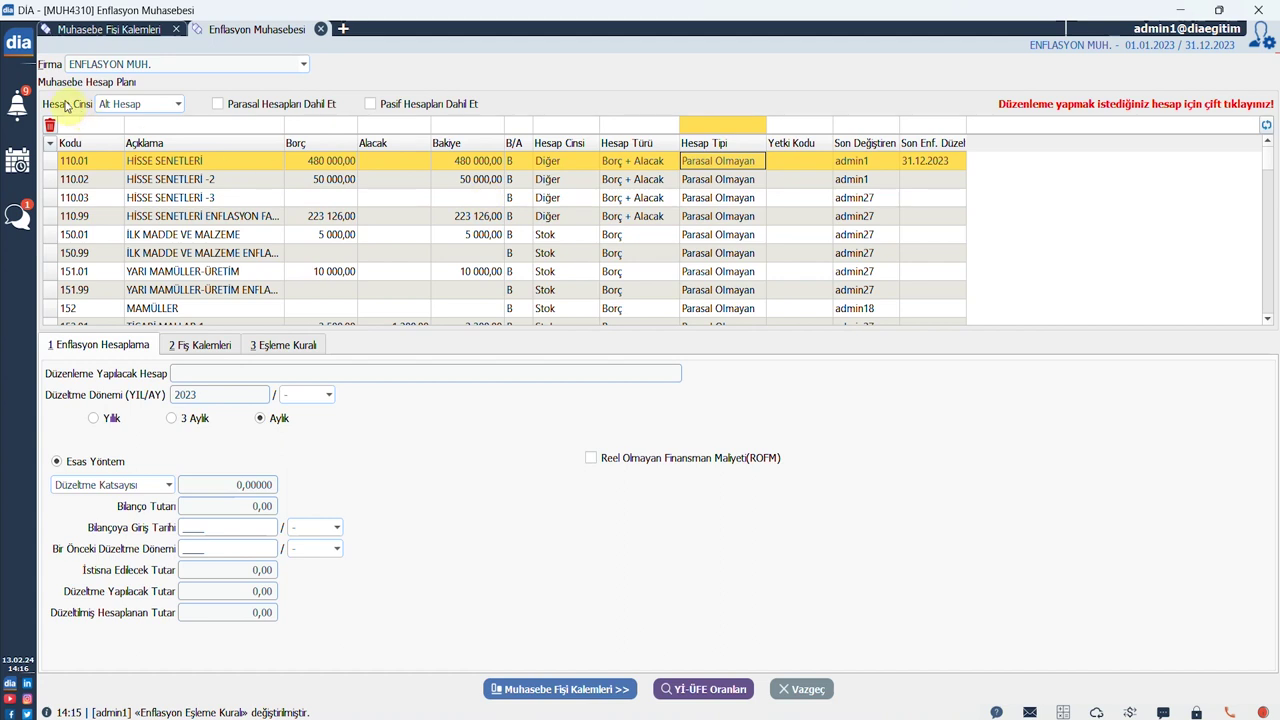
click(180, 106)
click(120, 122)
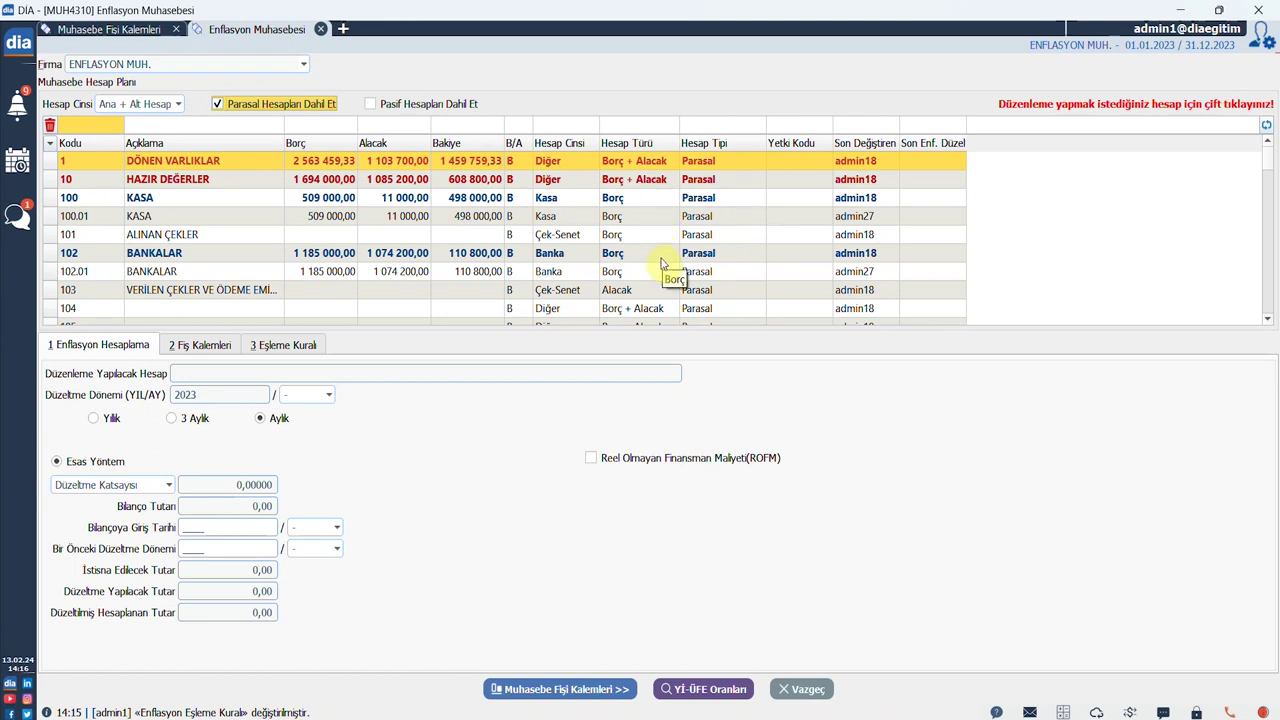
Bring up the Muhasebe Hesap Planı in a separate tab and filter the accounts by code 110.01
click(342, 28)
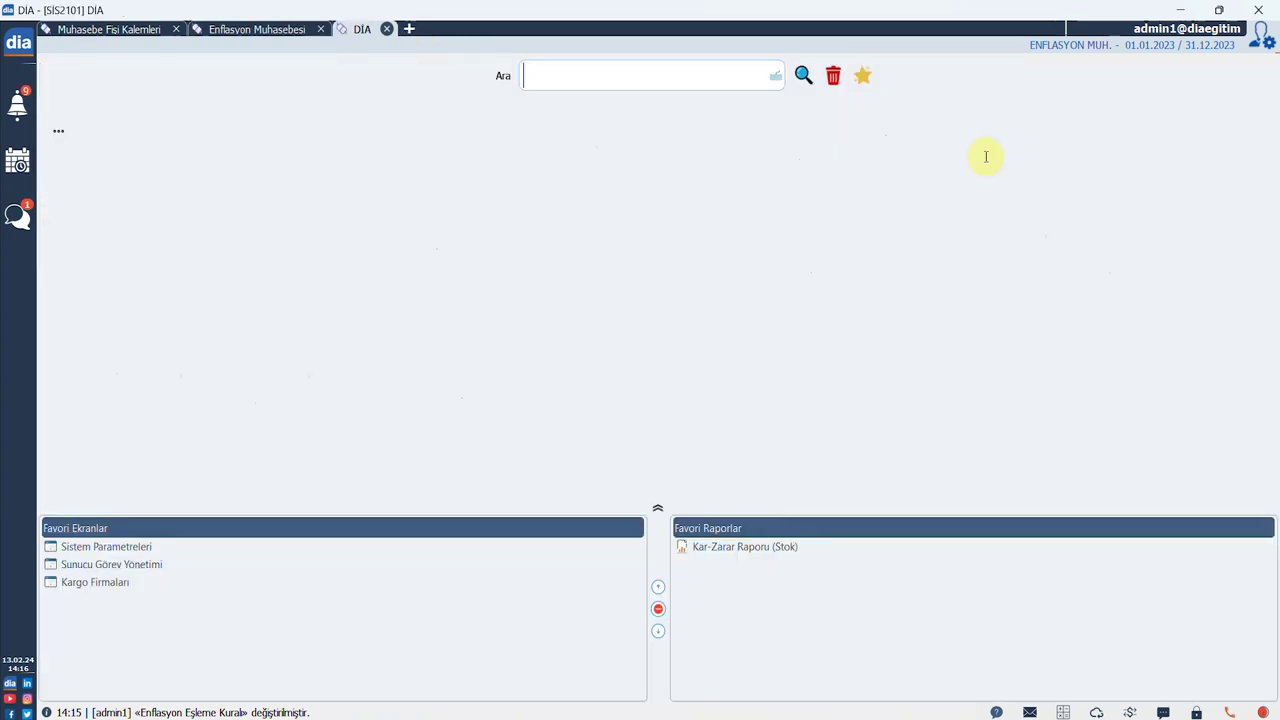
click(1047, 163)
click(150, 208)
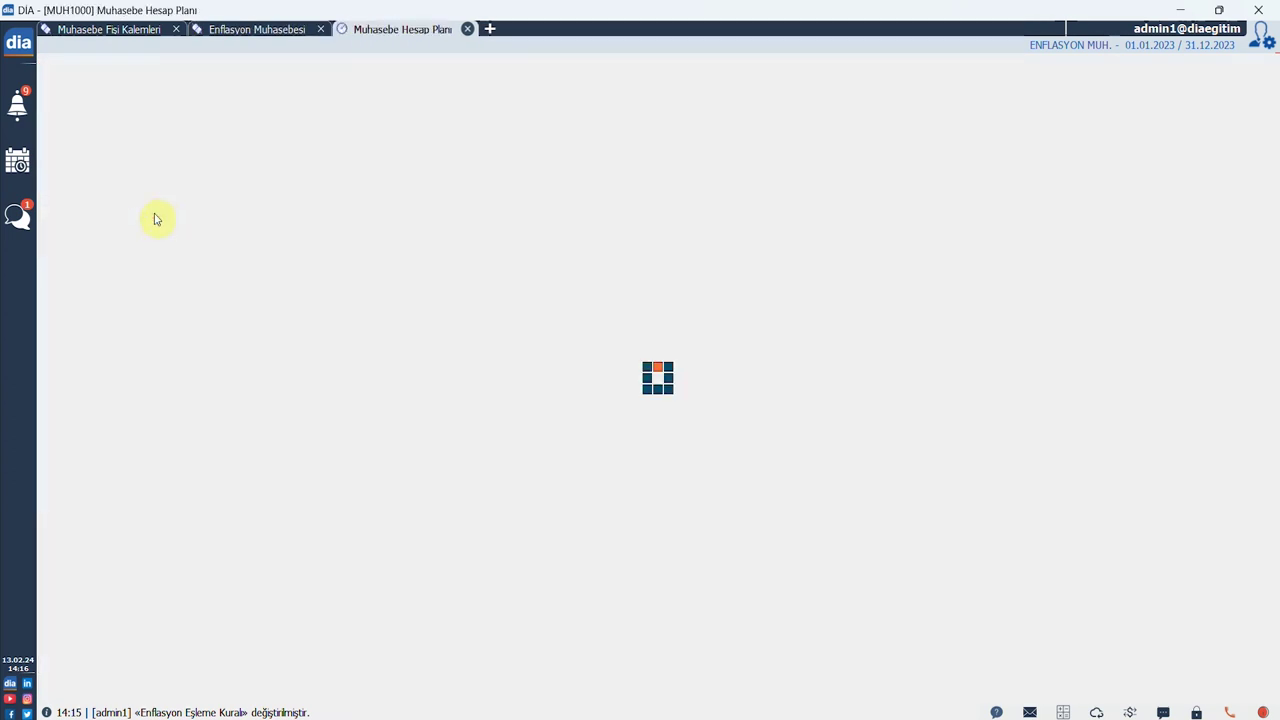
text(110.0)
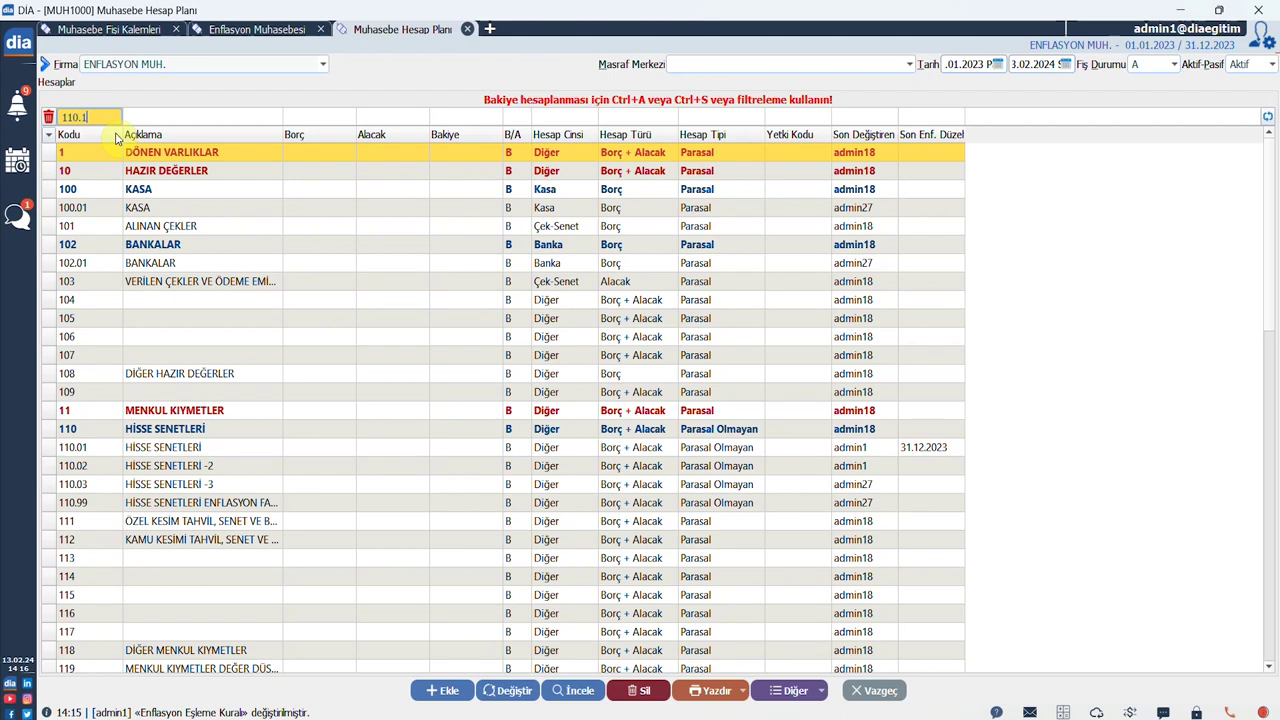
text(1)
key(Return)
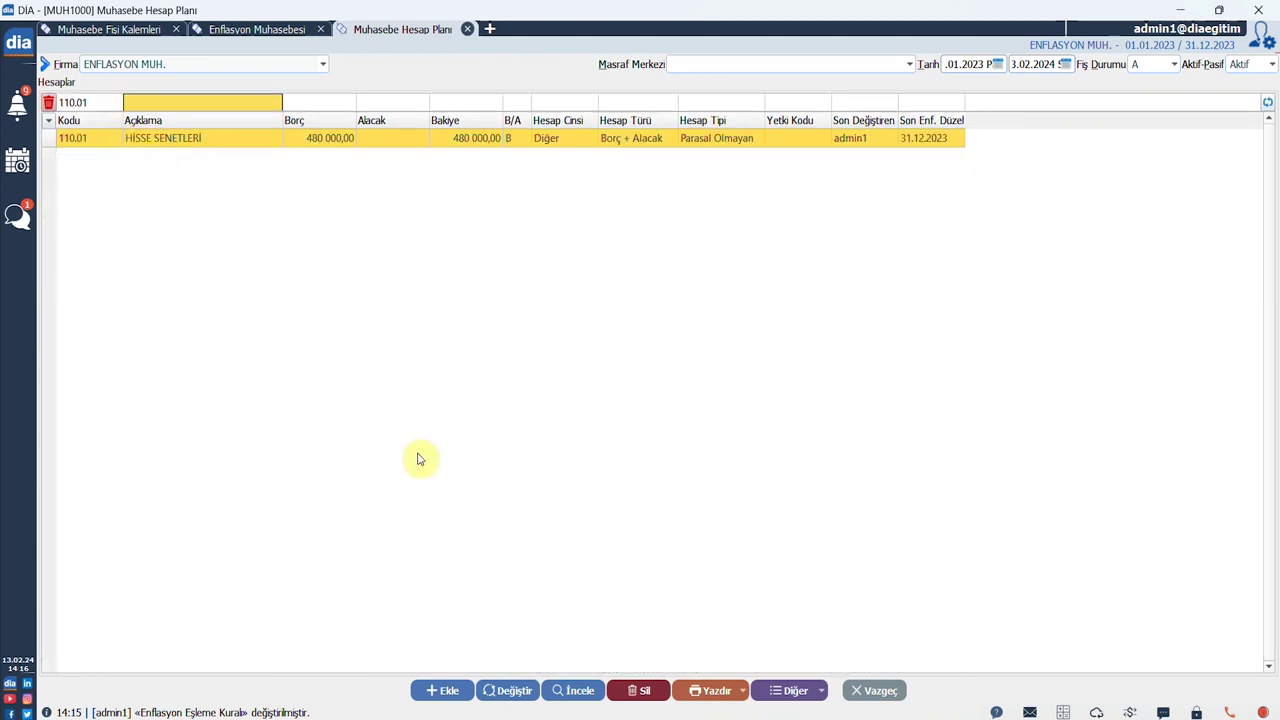
Edit the 110.01 account card, choosing Parasal Olmayan as Hesap Tipi and clearing Son Enf. Düzeltme Tarihi, and return to Enflasyon Muhasebesi
click(495, 690)
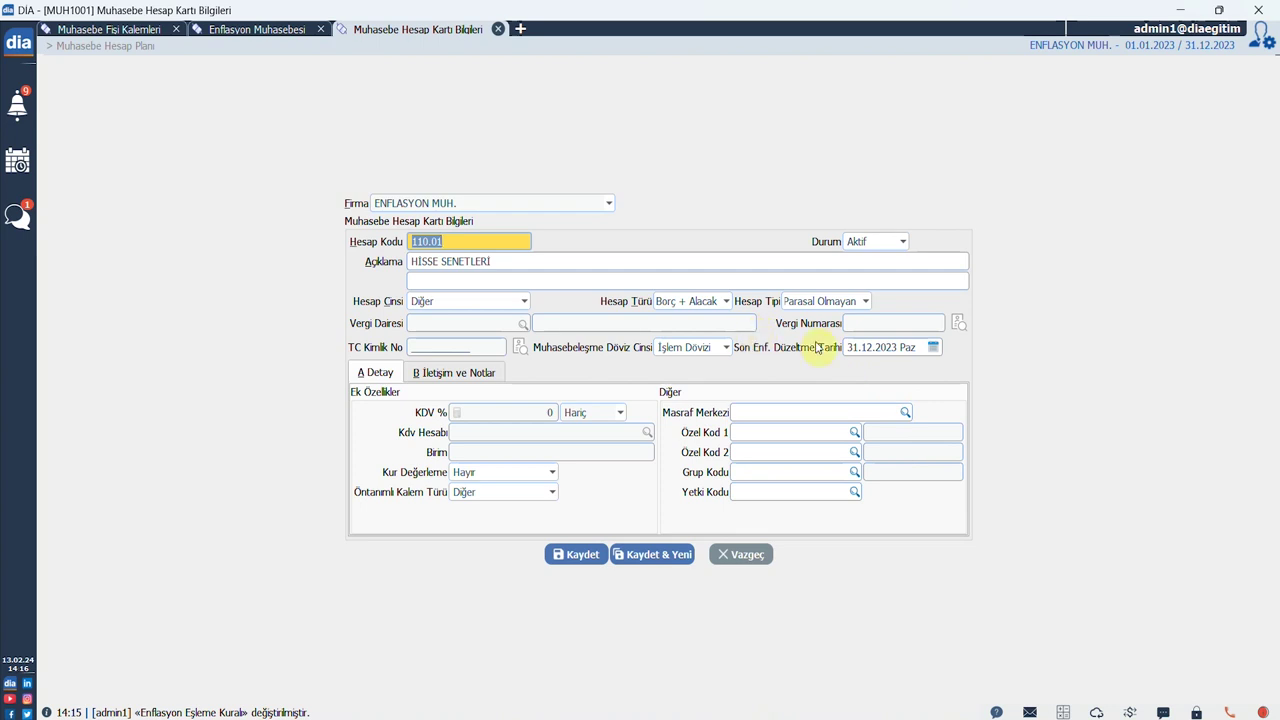
click(865, 301)
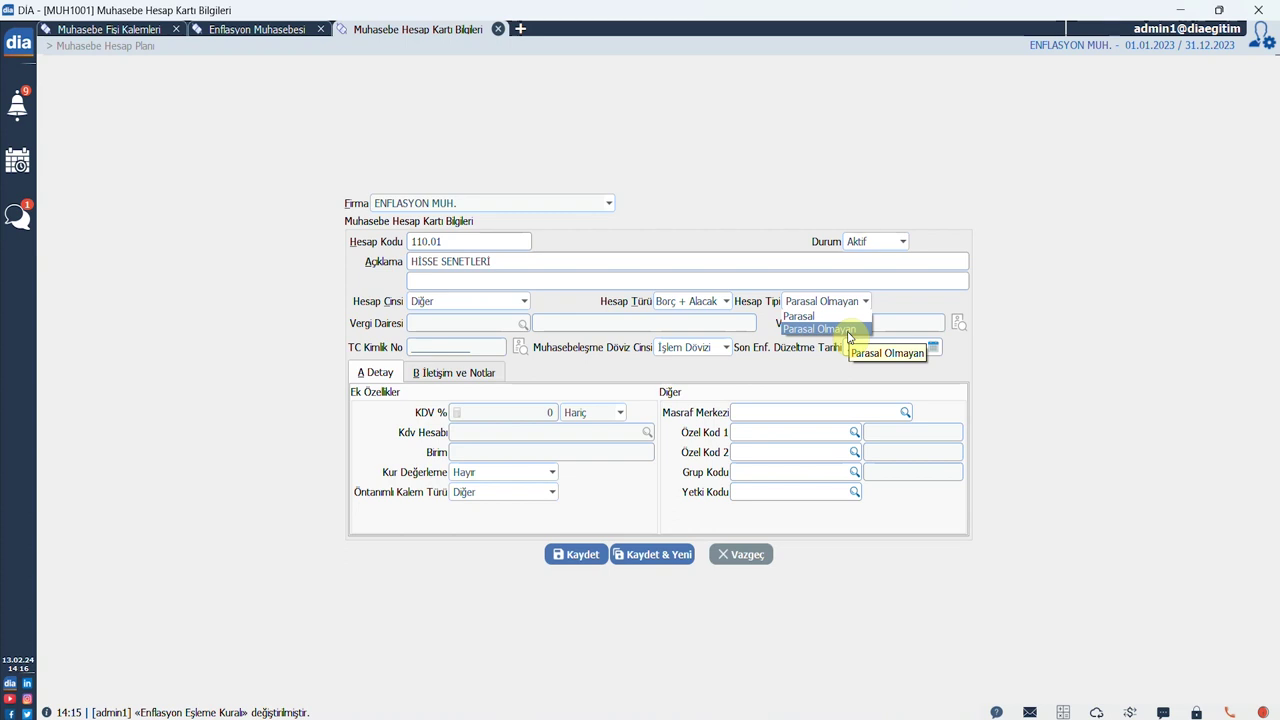
click(848, 330)
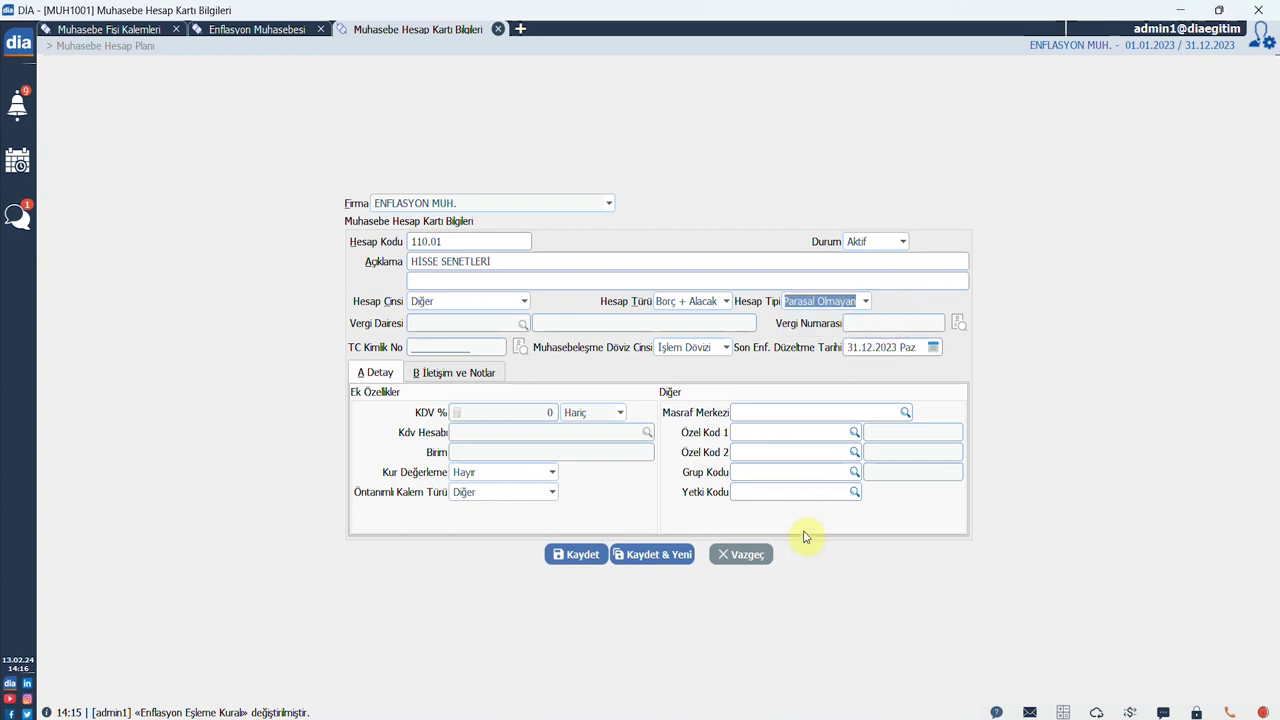
click(760, 556)
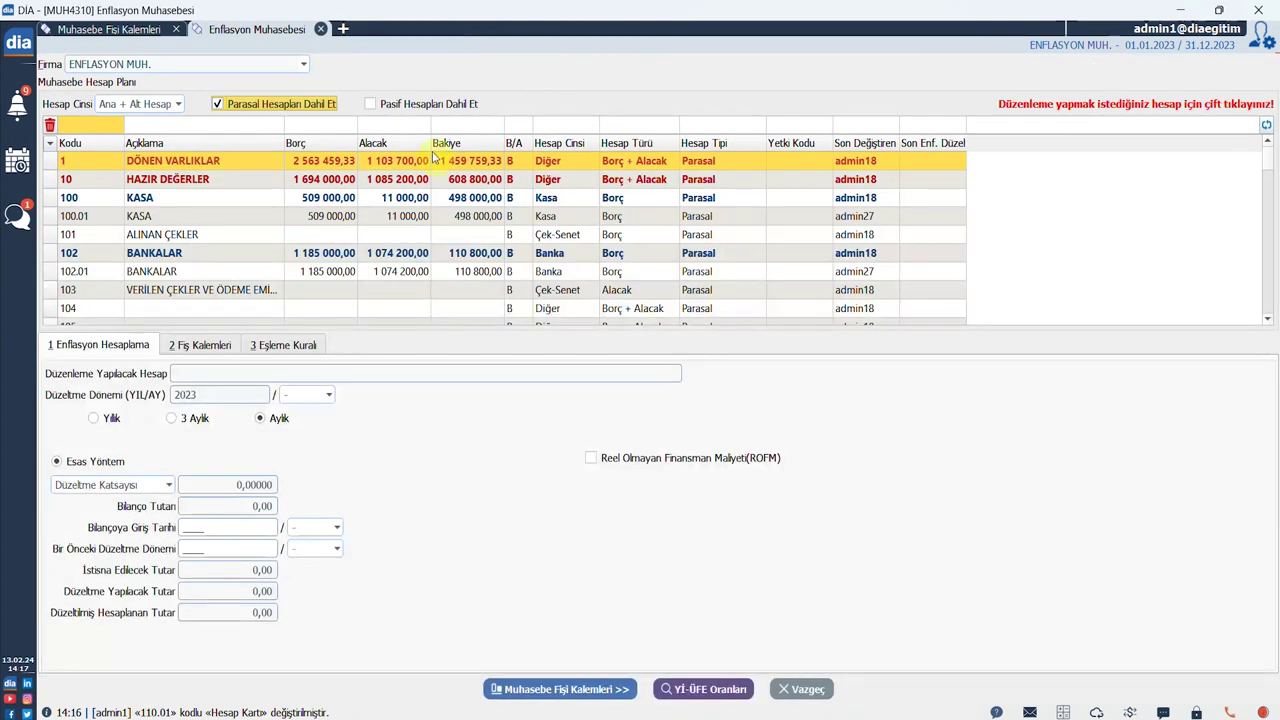
Exclude monetary accounts from the list and set Hesap Cinsi back to Alt Hesap
click(217, 104)
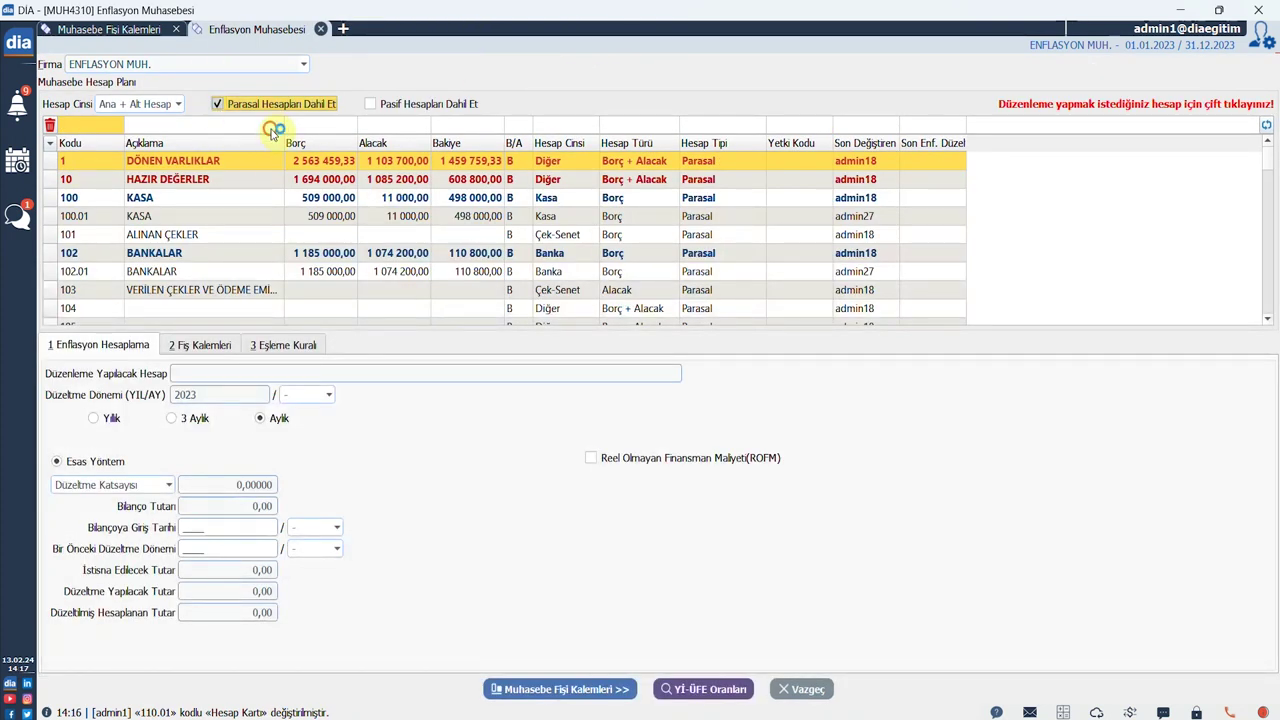
click(179, 105)
click(150, 132)
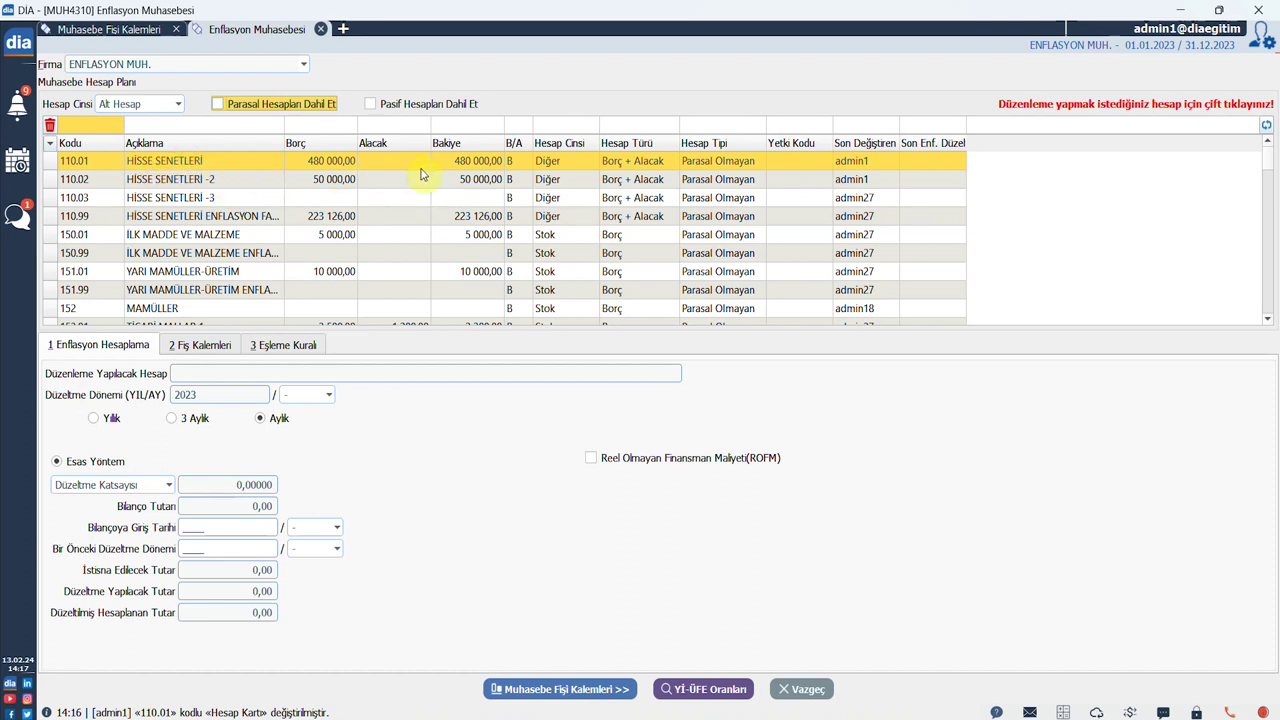
Load account 110.01 HİSSE SENETLERİ into the inflation calculation and set its Düzeltme Dönemi to 2023/12
double_click(488, 166)
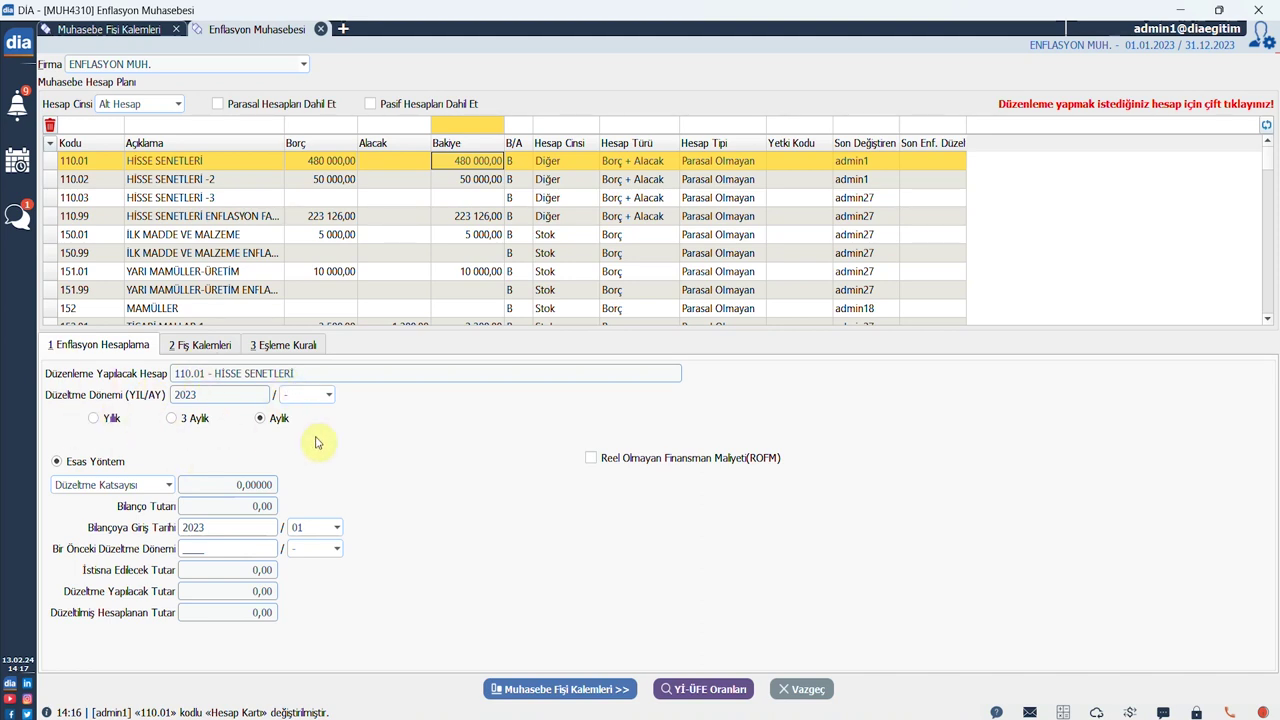
click(328, 394)
scroll(414, 494, down, 3)
click(370, 652)
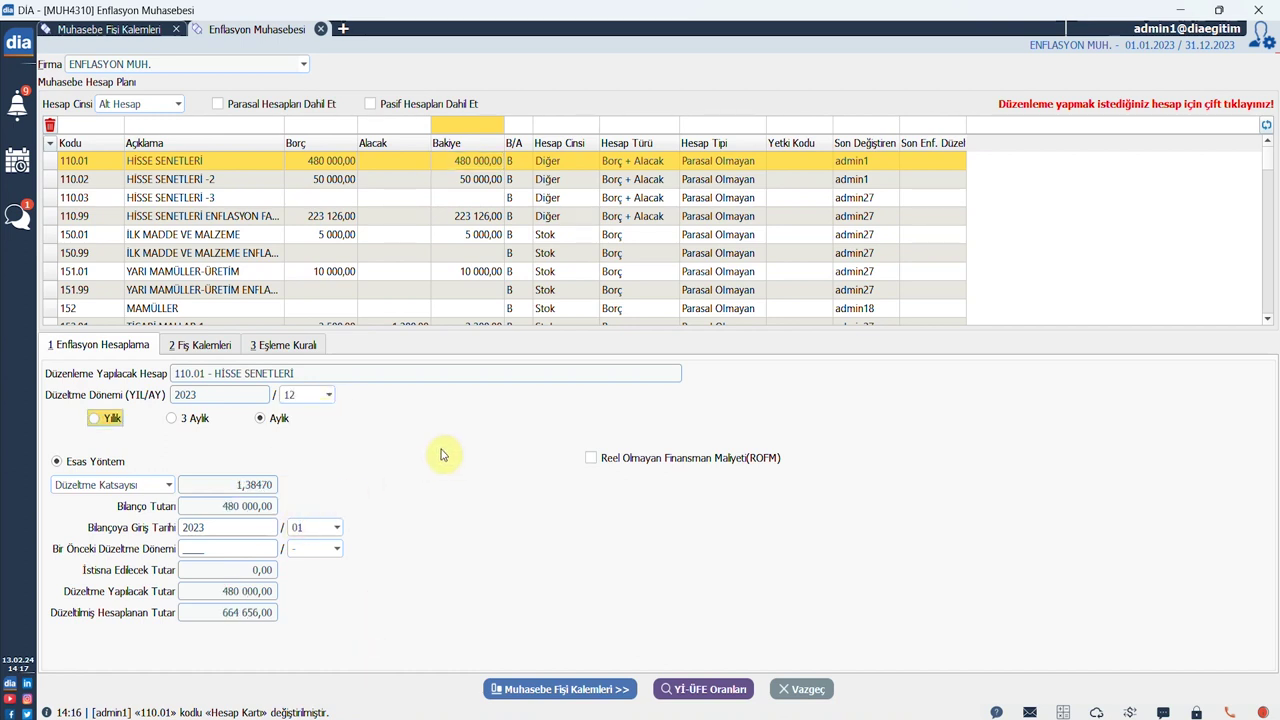
Look through the monthly Yİ-ÜFE rates table and close it
click(689, 695)
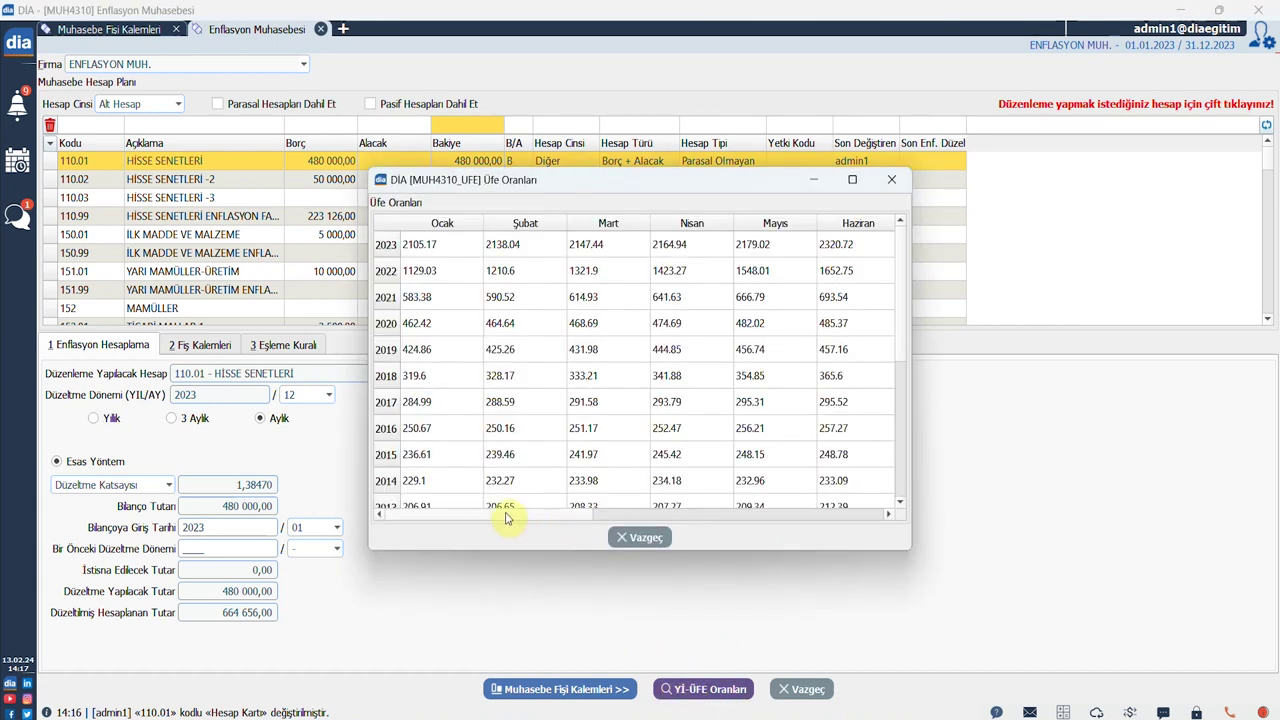
scroll(577, 520, right, 2)
drag(577, 527, 463, 494)
click(631, 537)
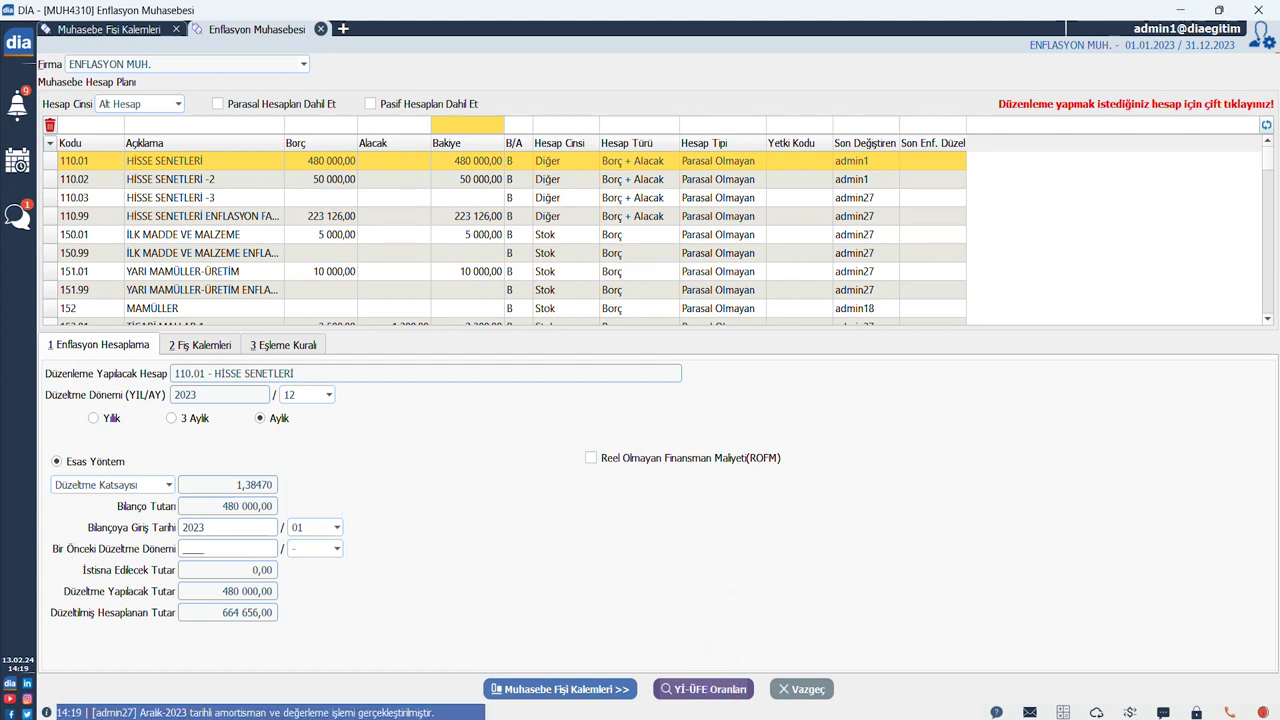
Look up the Aralık 2023 and Ocak 2023 indices in the Yİ-ÜFE rates behind the correction coefficient
click(718, 692)
drag(495, 515, 864, 517)
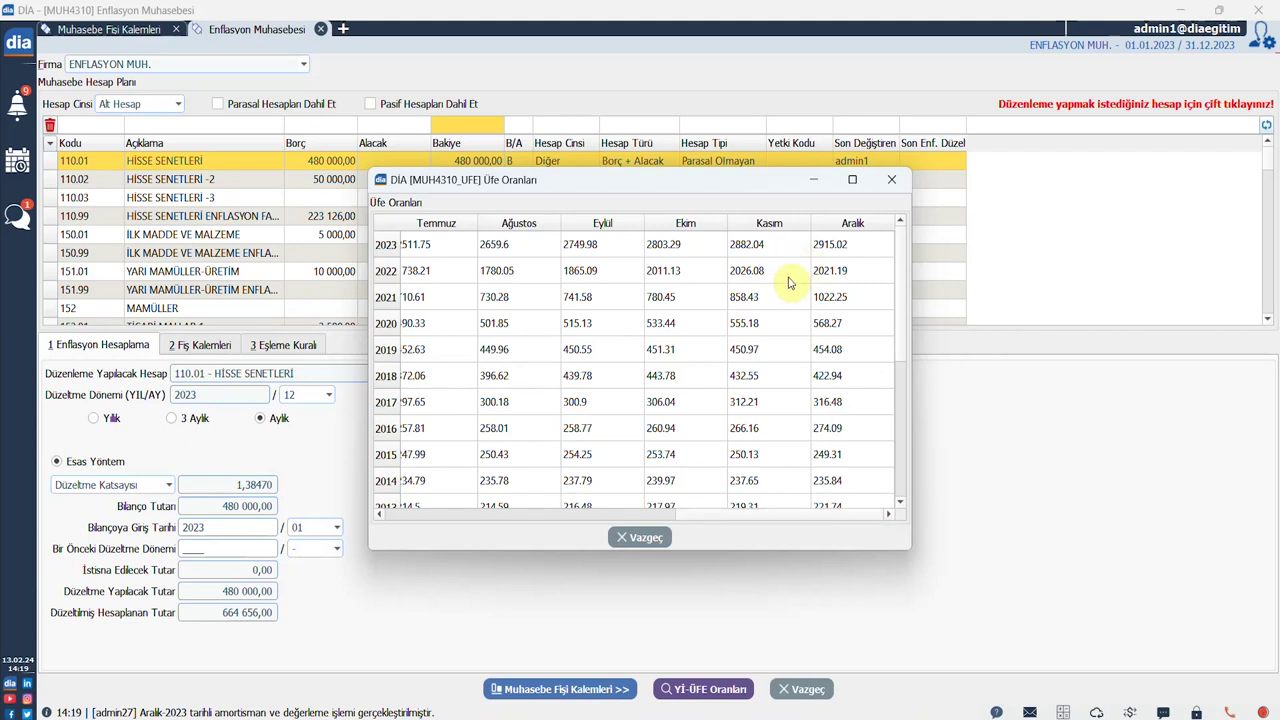
click(818, 248)
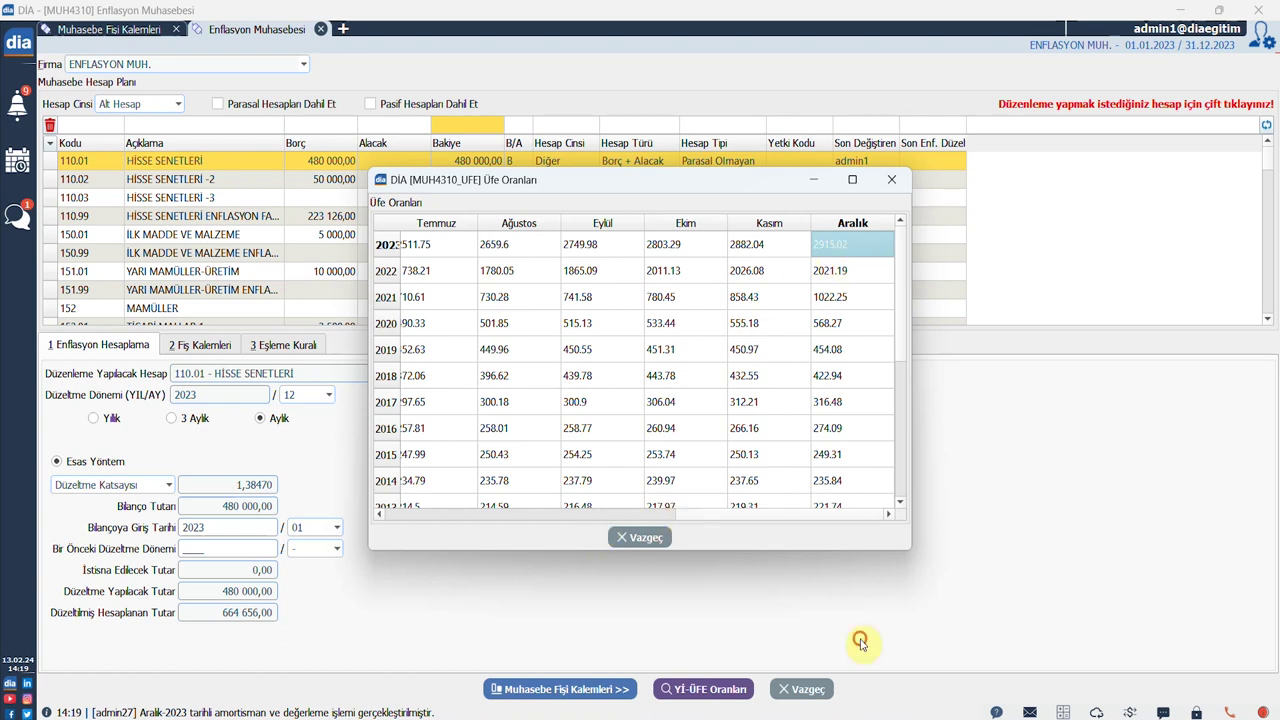
drag(686, 514, 531, 514)
drag(397, 517, 378, 515)
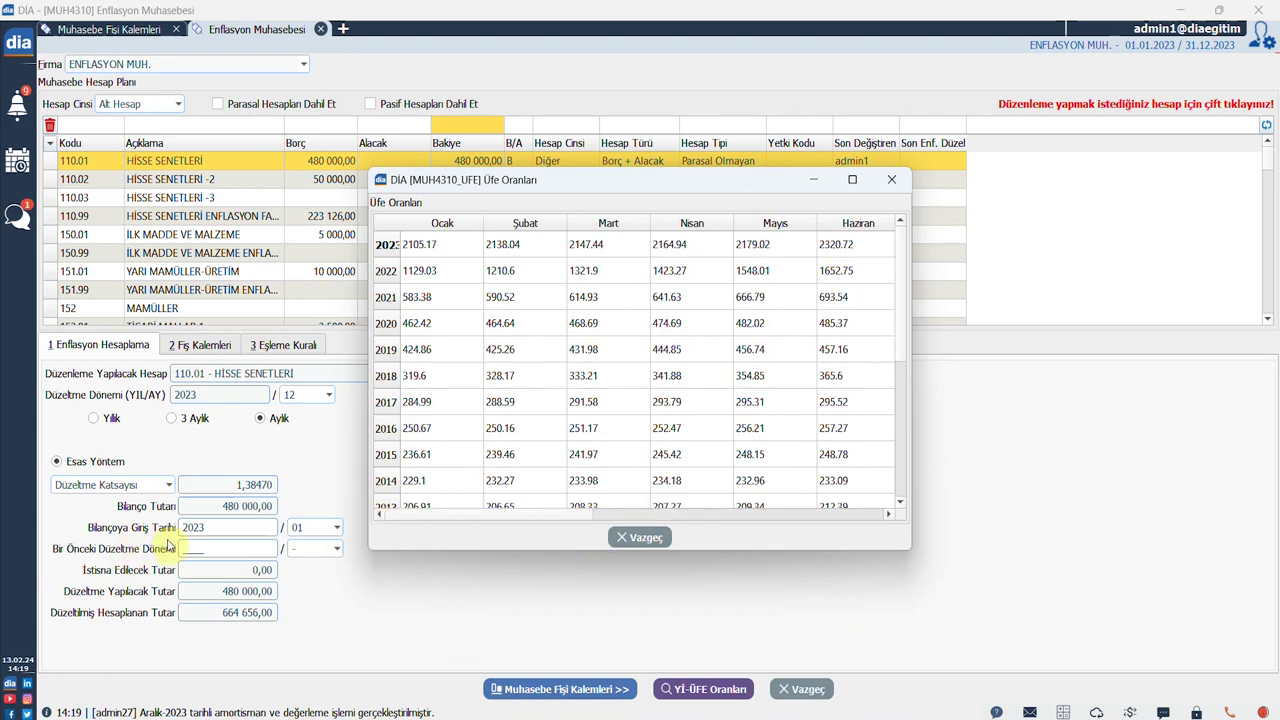
click(437, 246)
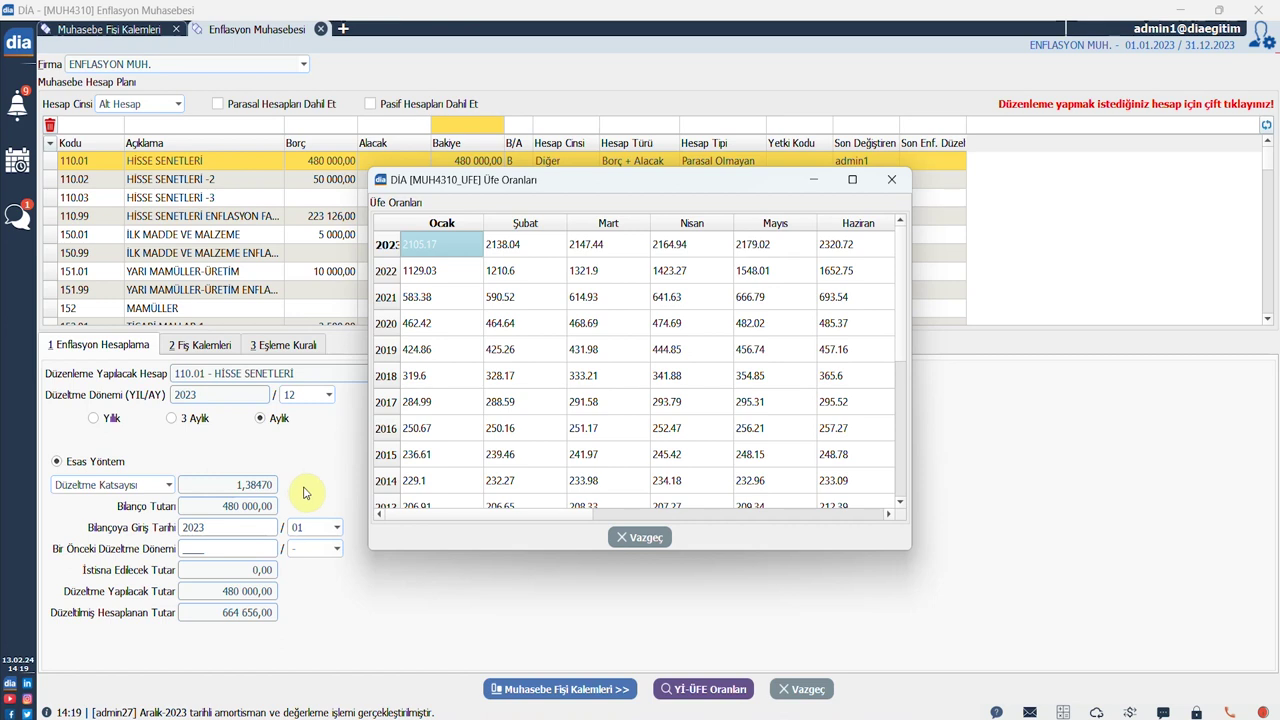
click(640, 537)
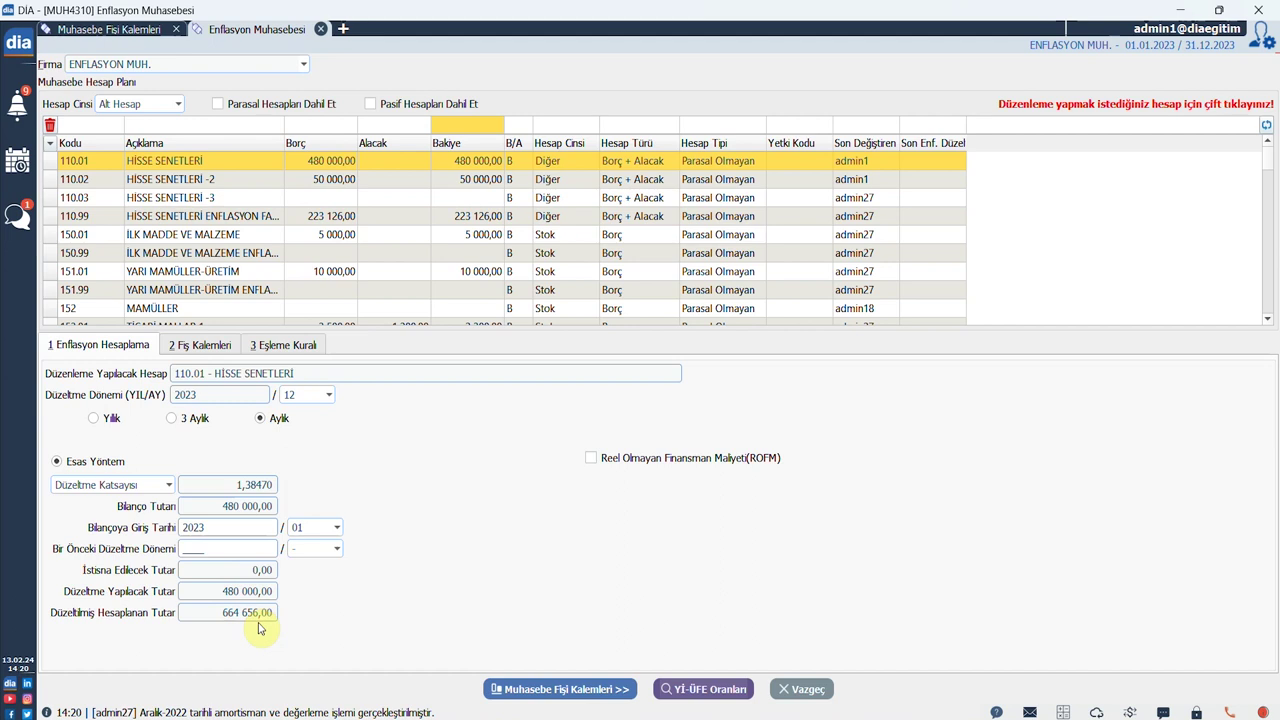
Transfer the 110.01 adjustment to the voucher lines and review the 110.99 and 698 entries
click(562, 689)
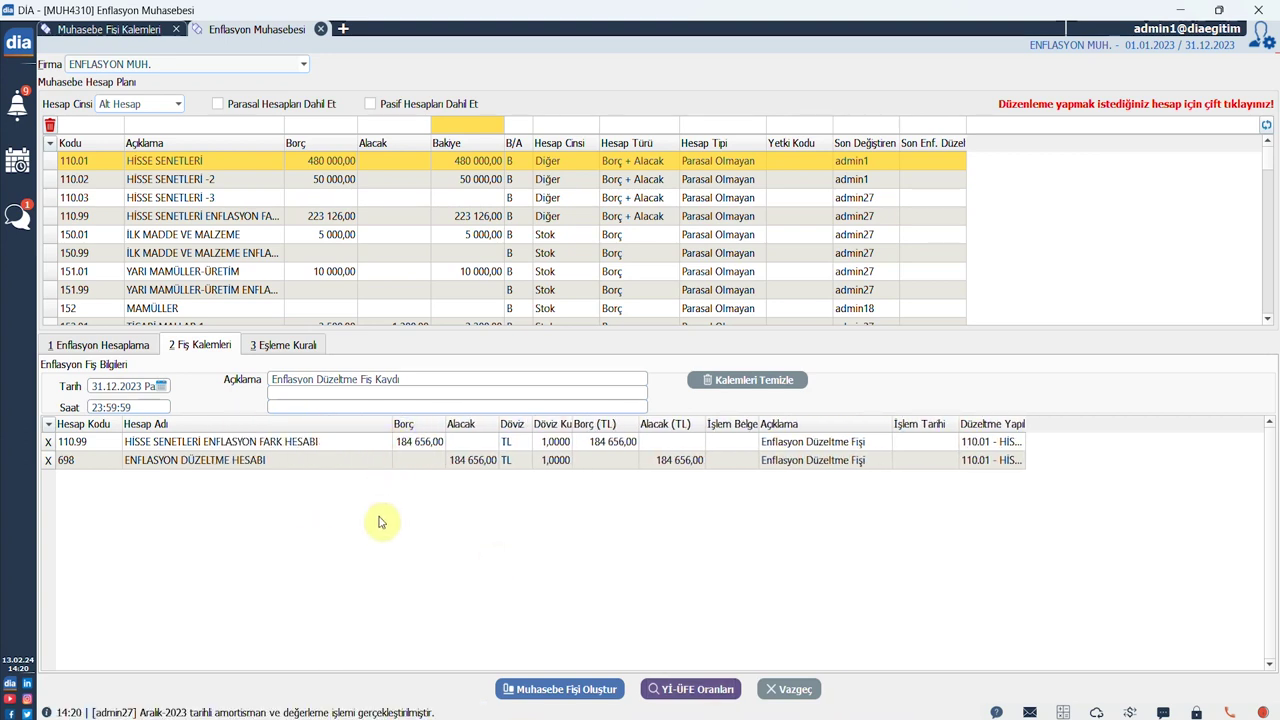
click(243, 445)
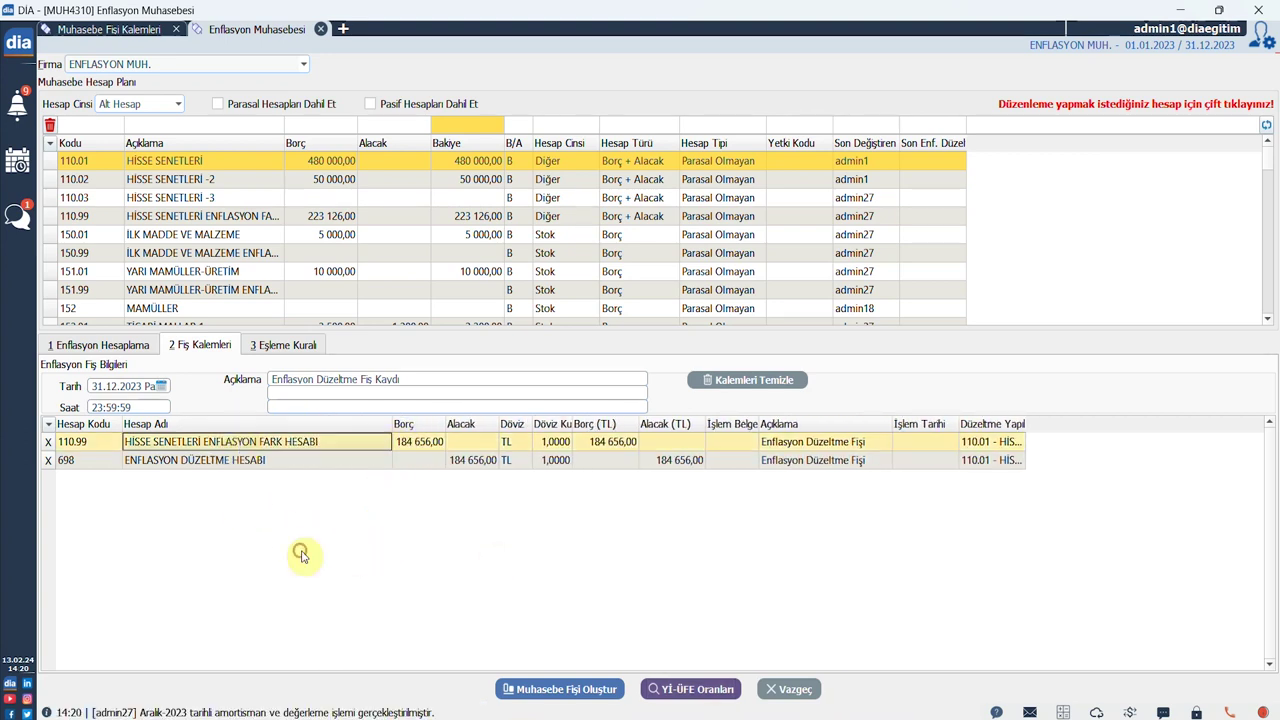
click(250, 458)
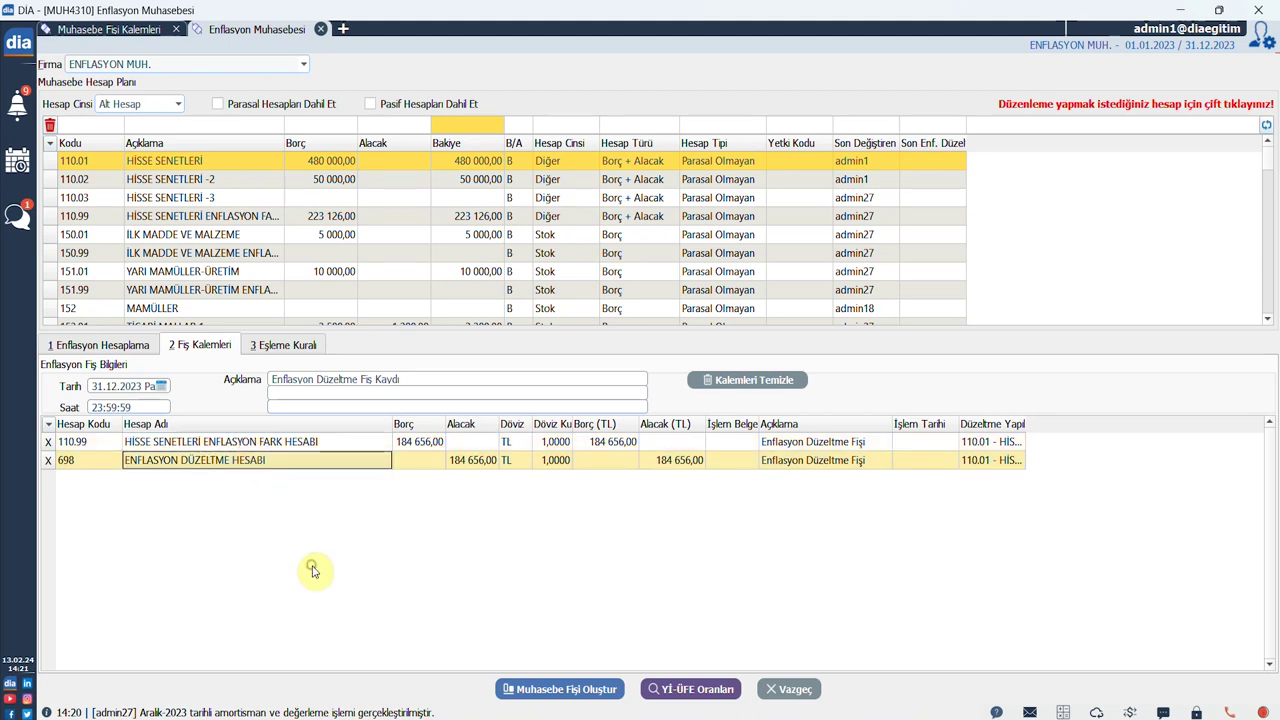
click(233, 442)
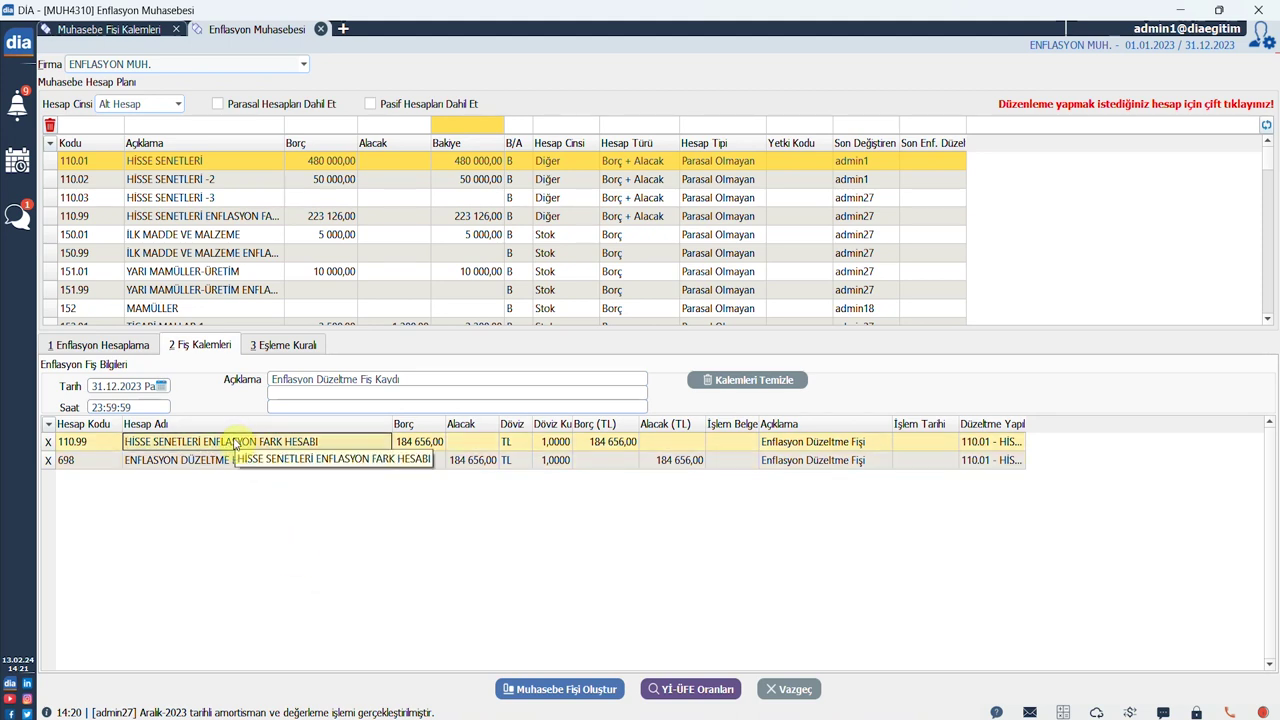
click(244, 459)
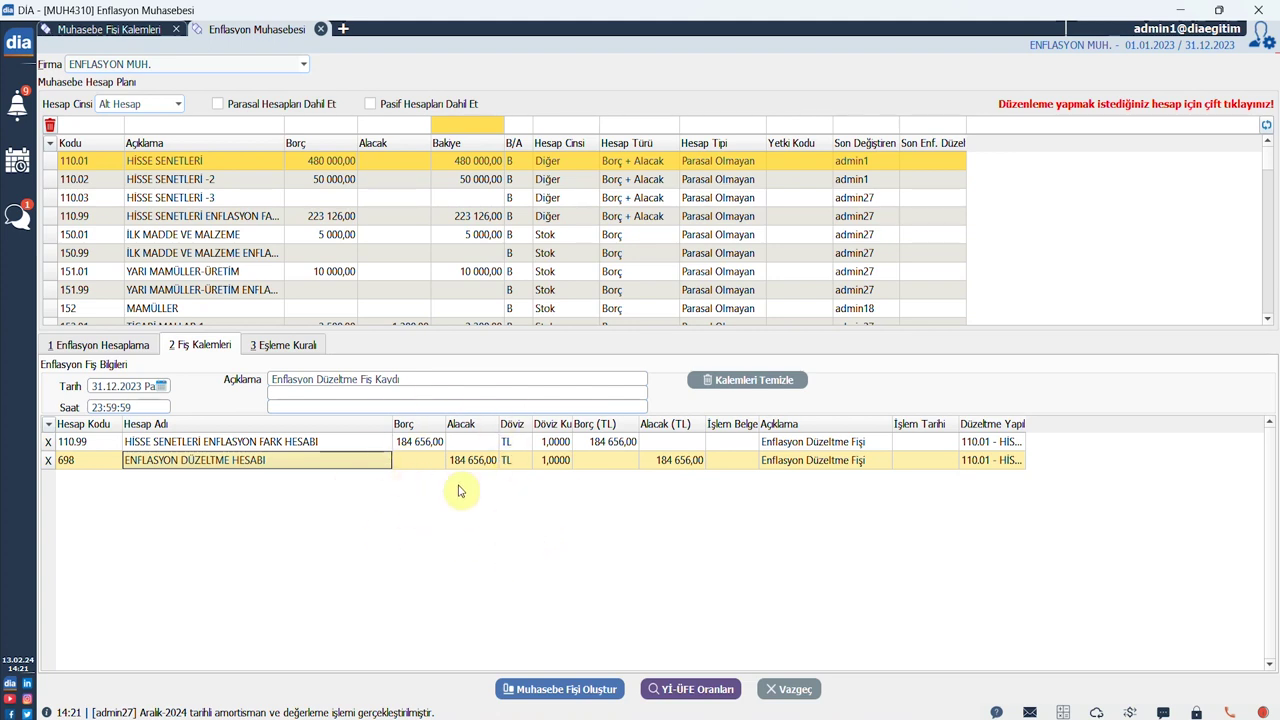
Recheck the 110.01 calculation, then generate the inflation adjustment voucher from the lines and save it
click(135, 345)
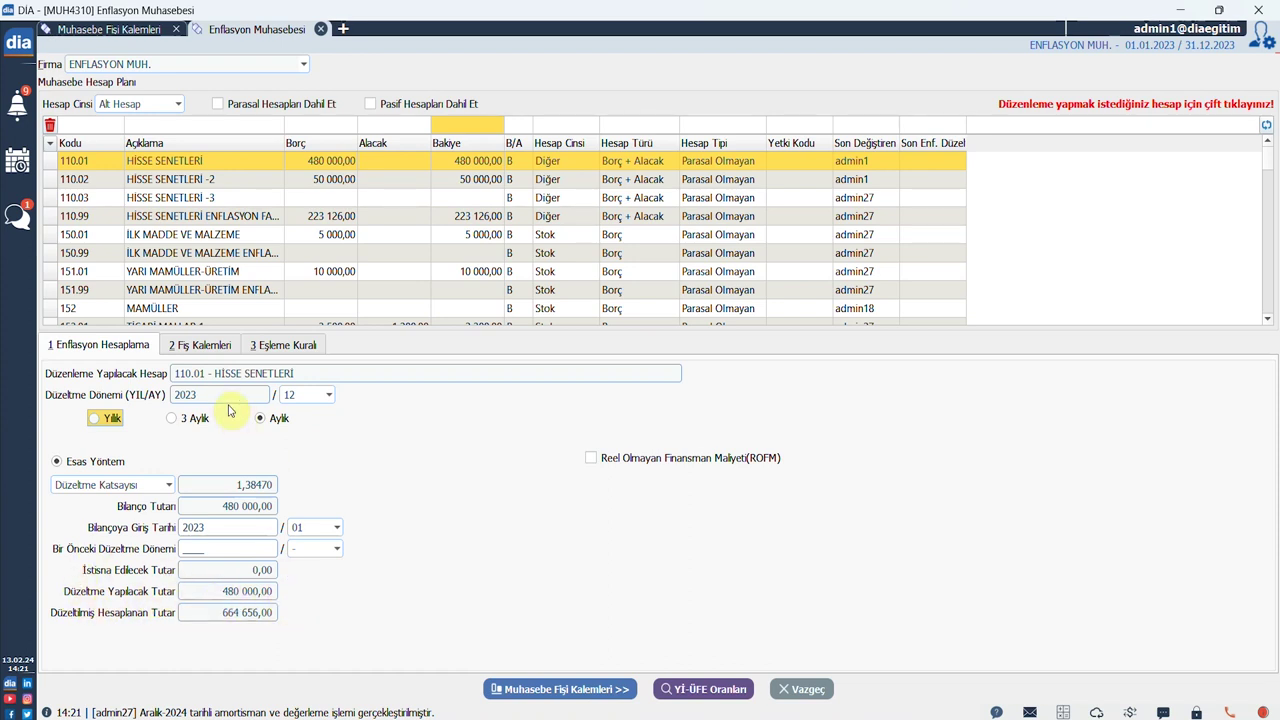
click(199, 344)
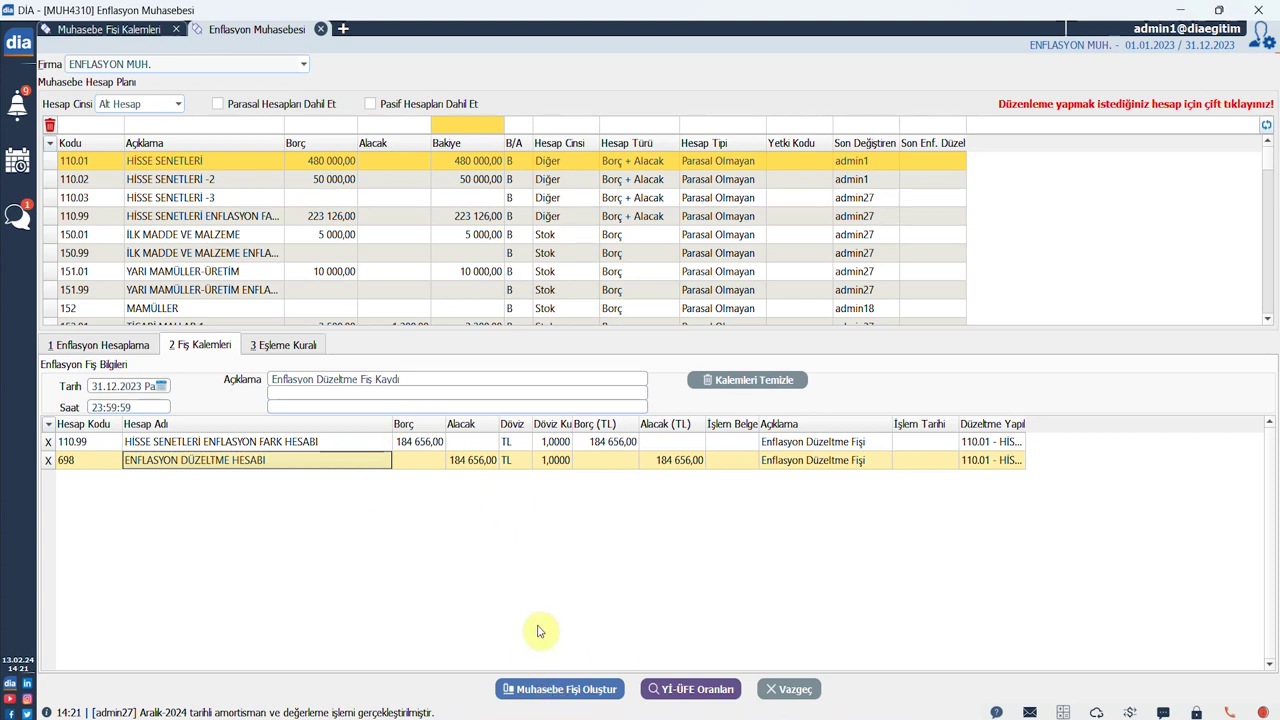
click(563, 689)
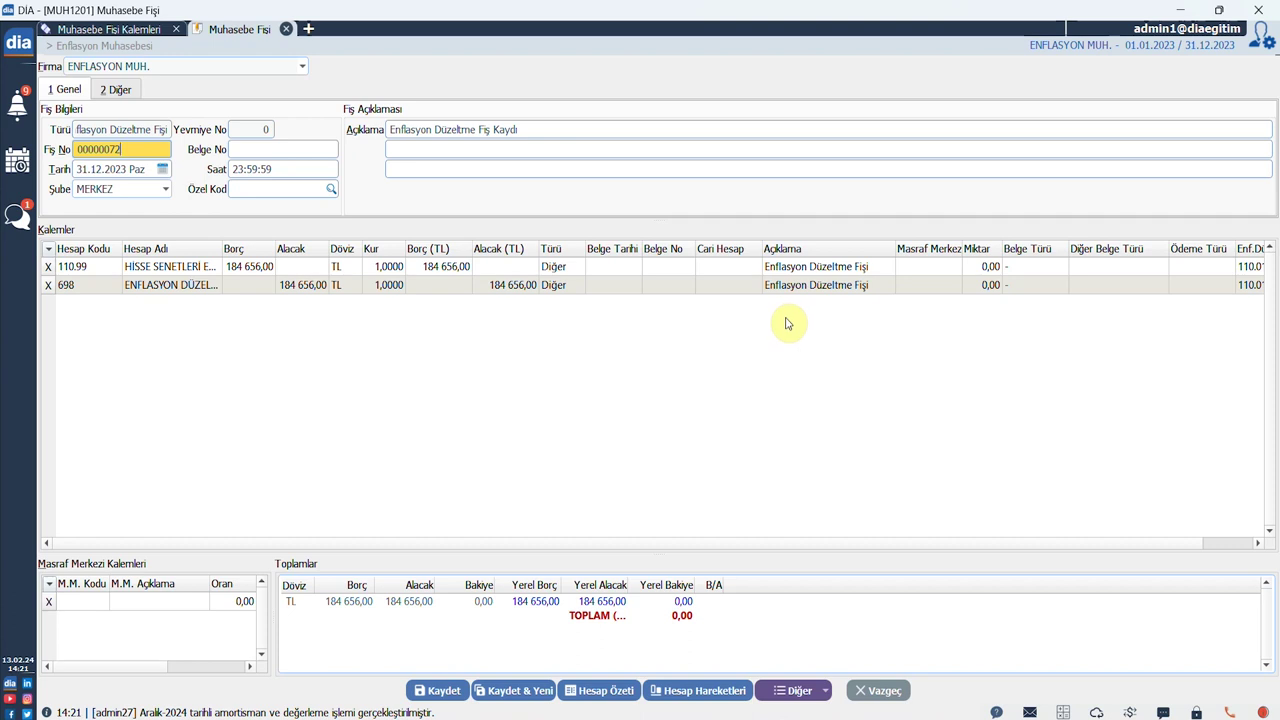
click(443, 691)
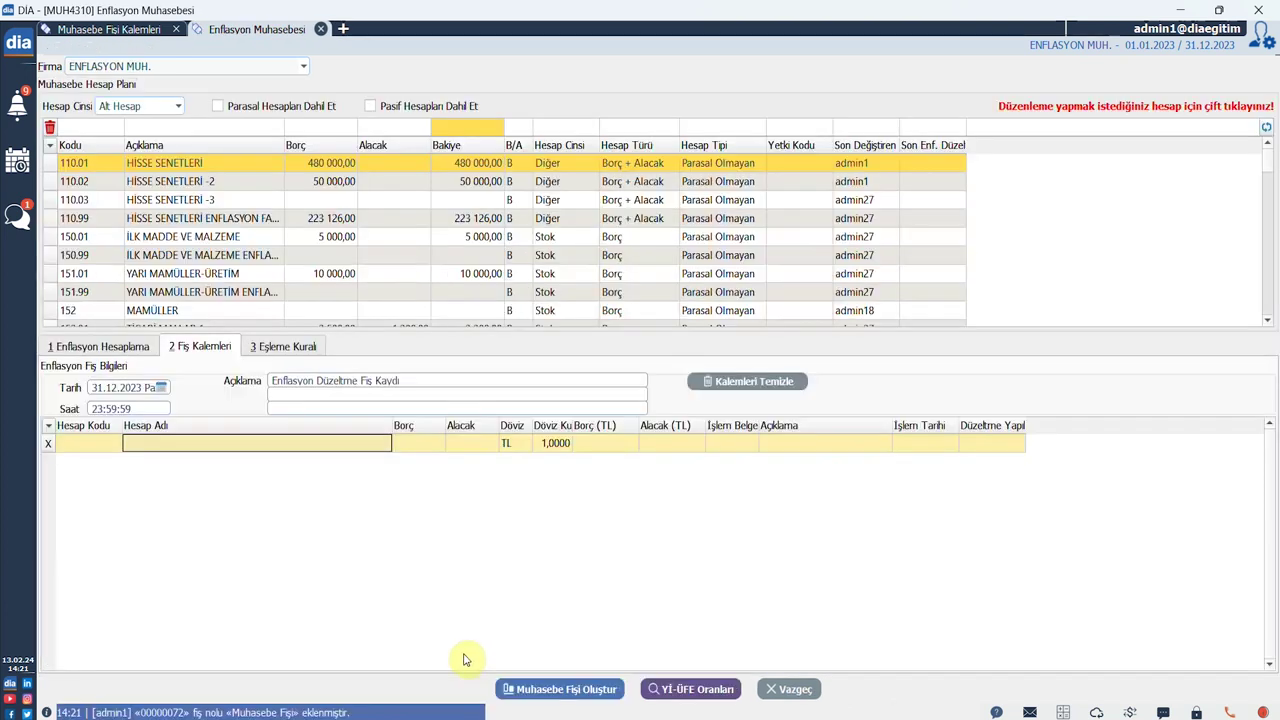
Check the saved inflation adjustment voucher in the Muhasebe Fişleri list and close the list
double_click(437, 32)
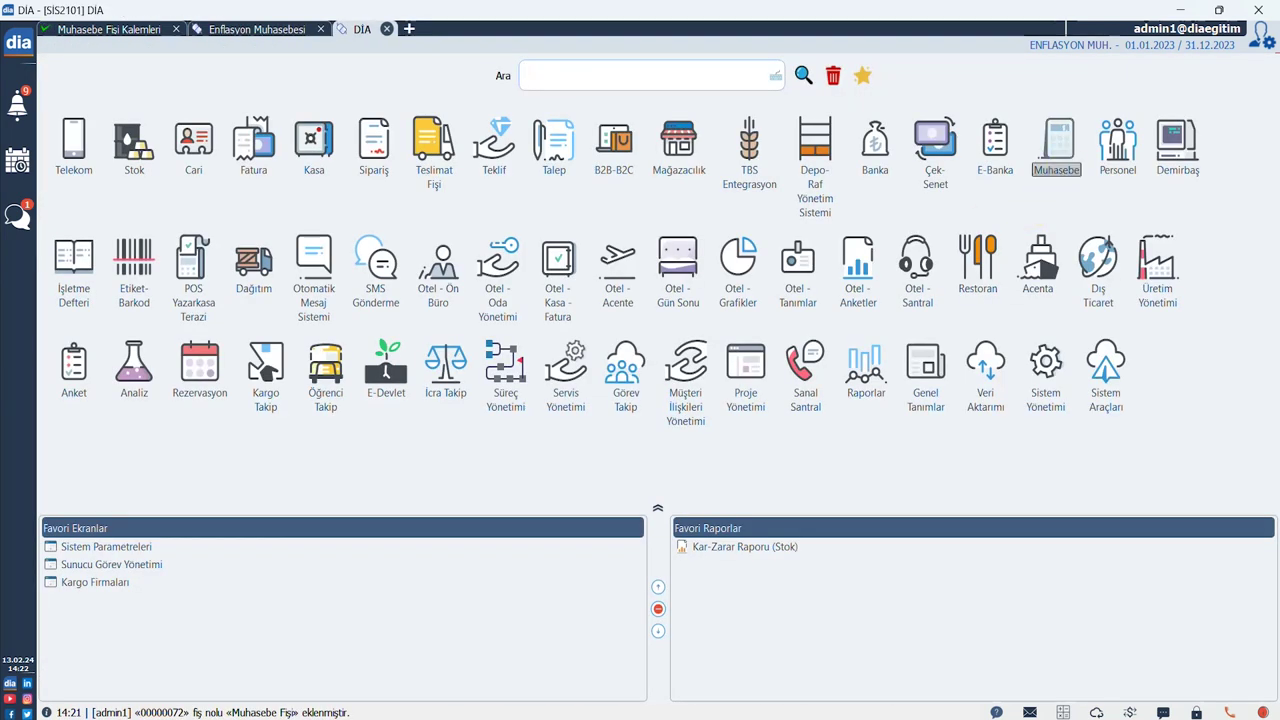
click(1056, 150)
click(262, 158)
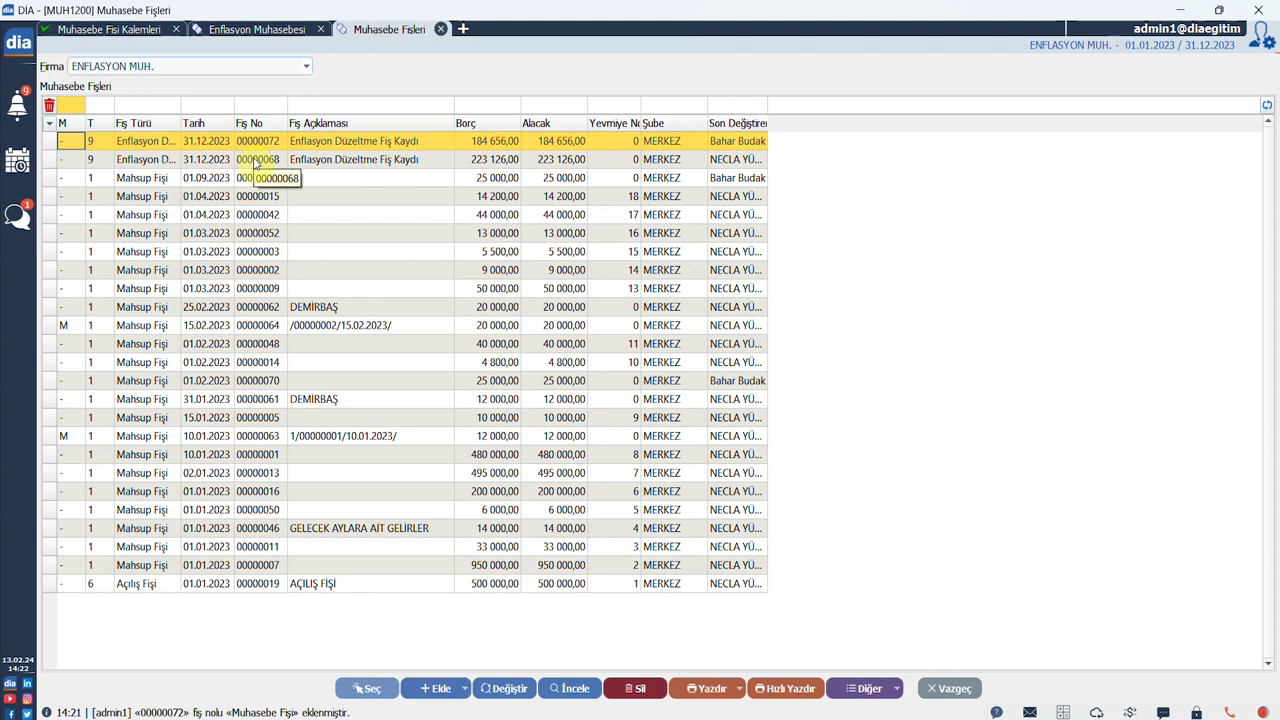
click(950, 688)
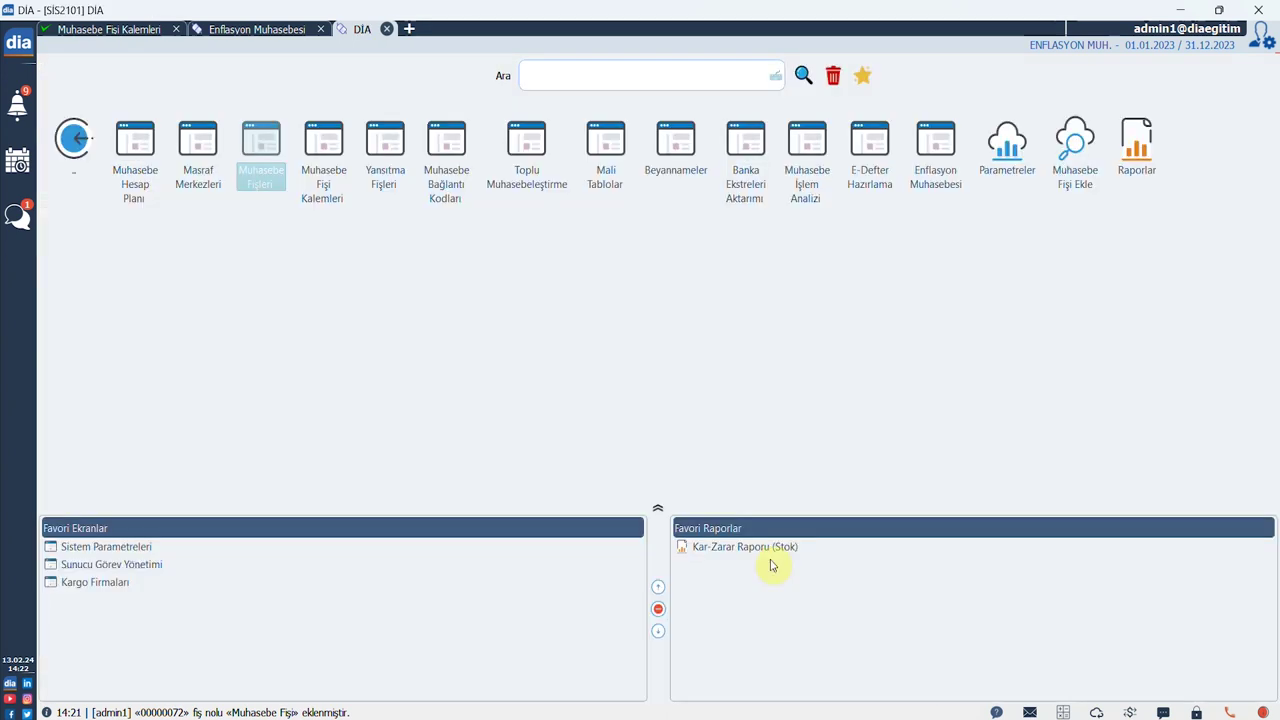
Review the 110.99 and 698 inflation adjustment entries and their linked account in the Muhasebe Fişi Kalemleri list, then close it
click(338, 172)
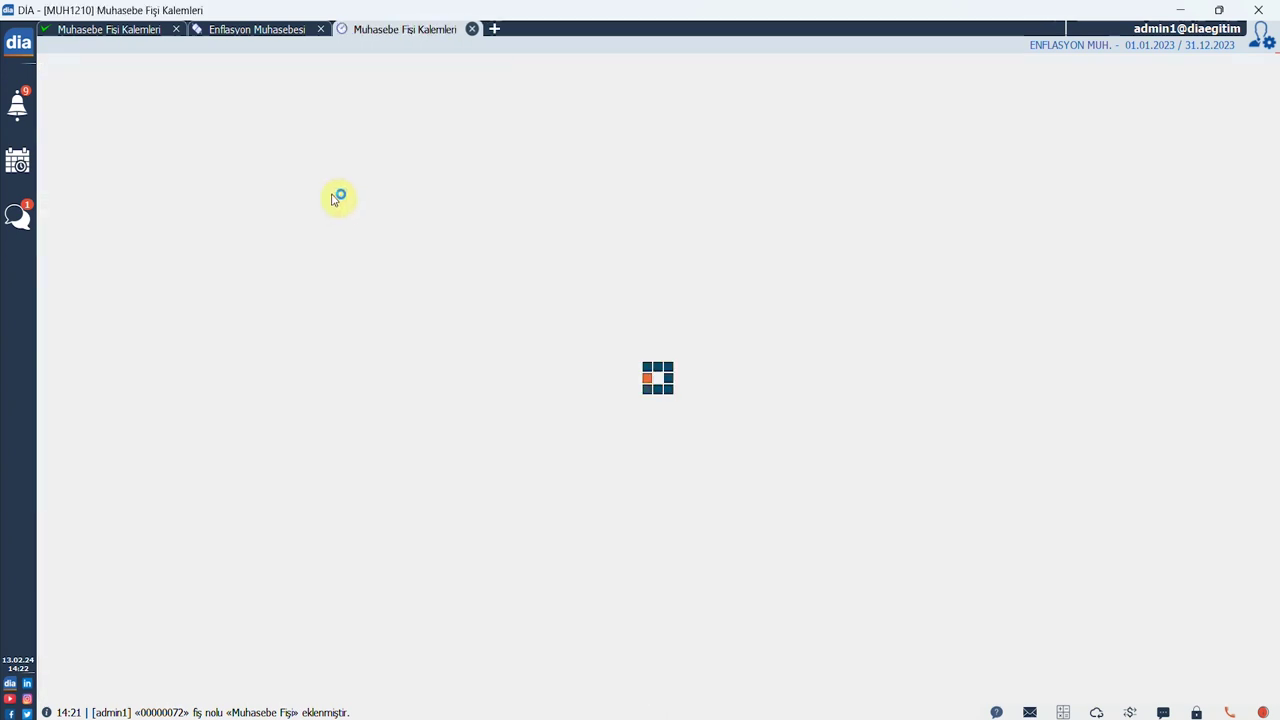
click(391, 153)
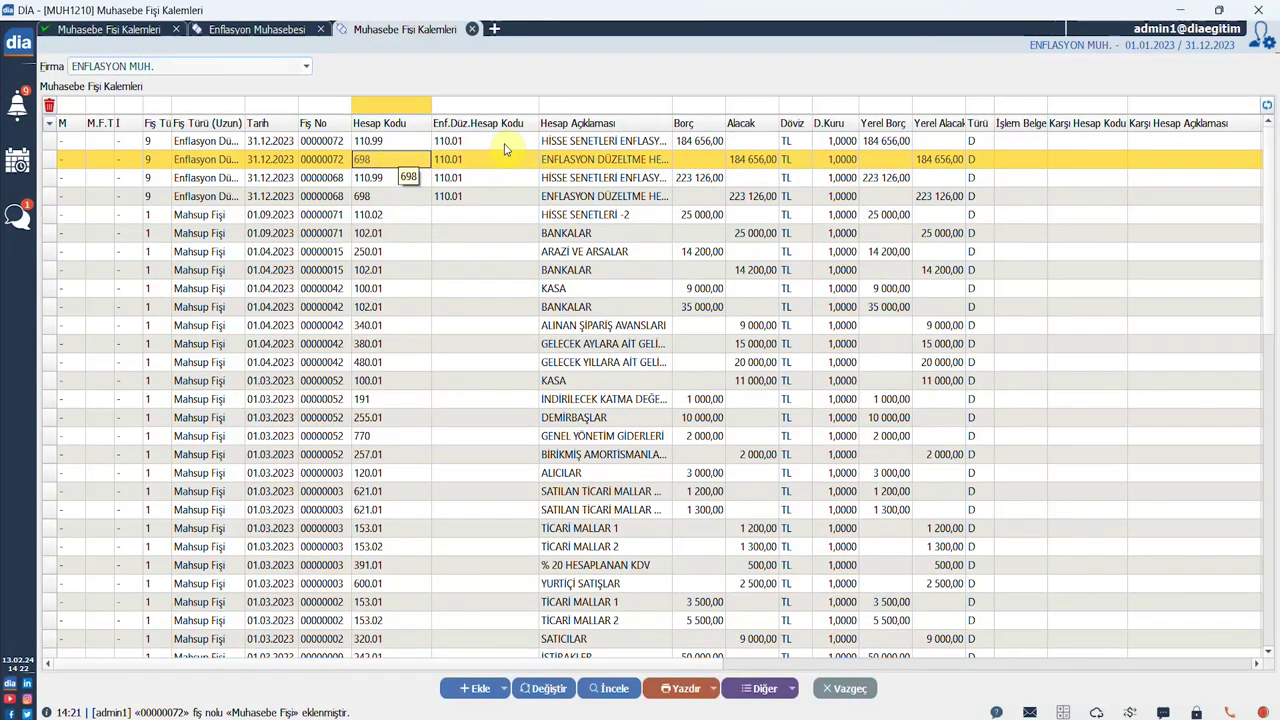
key(Tab)
key(Tab)
key(Tab)
key(shift+Tab)
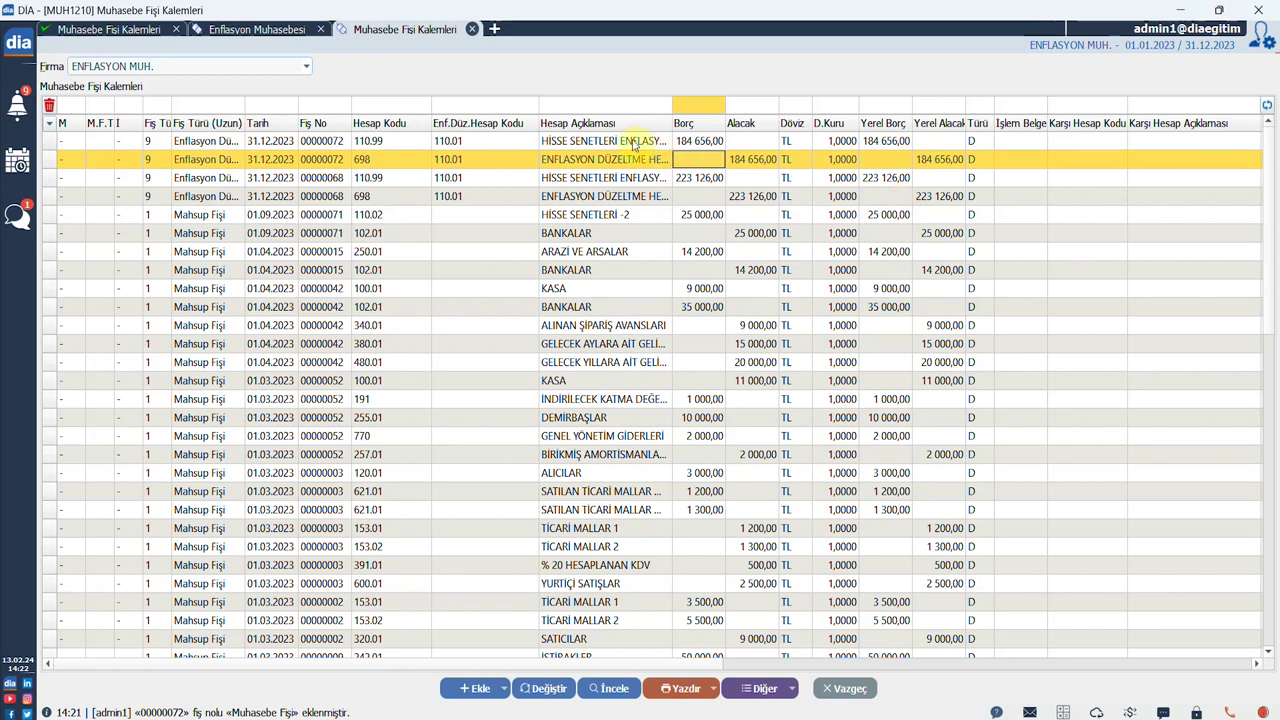
key(Up)
key(shift+Tab)
key(shift+Tab)
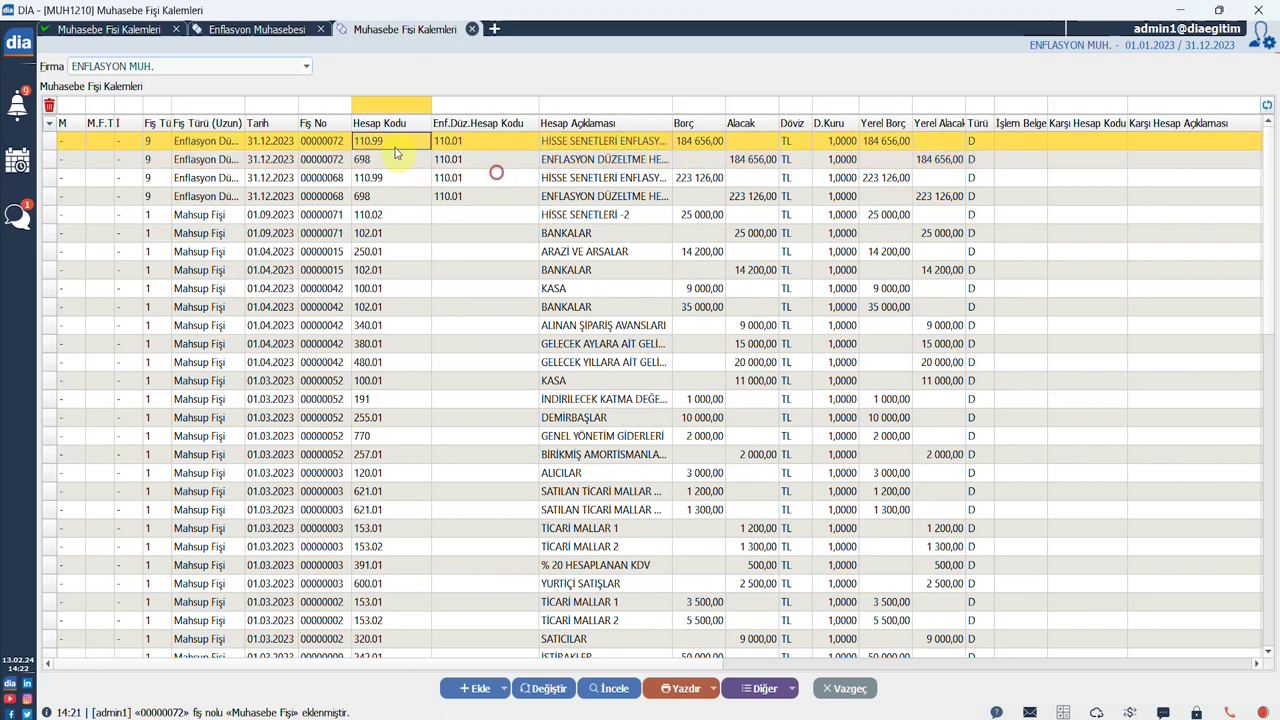
key(Down)
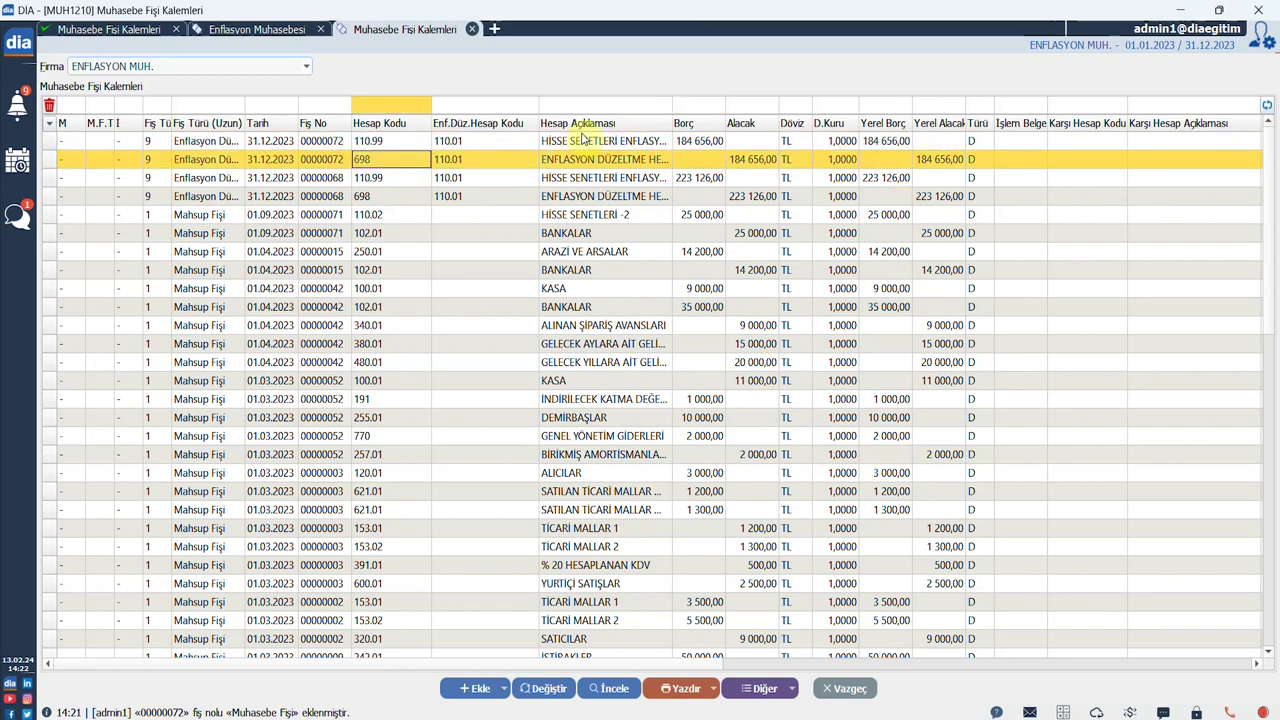
click(708, 160)
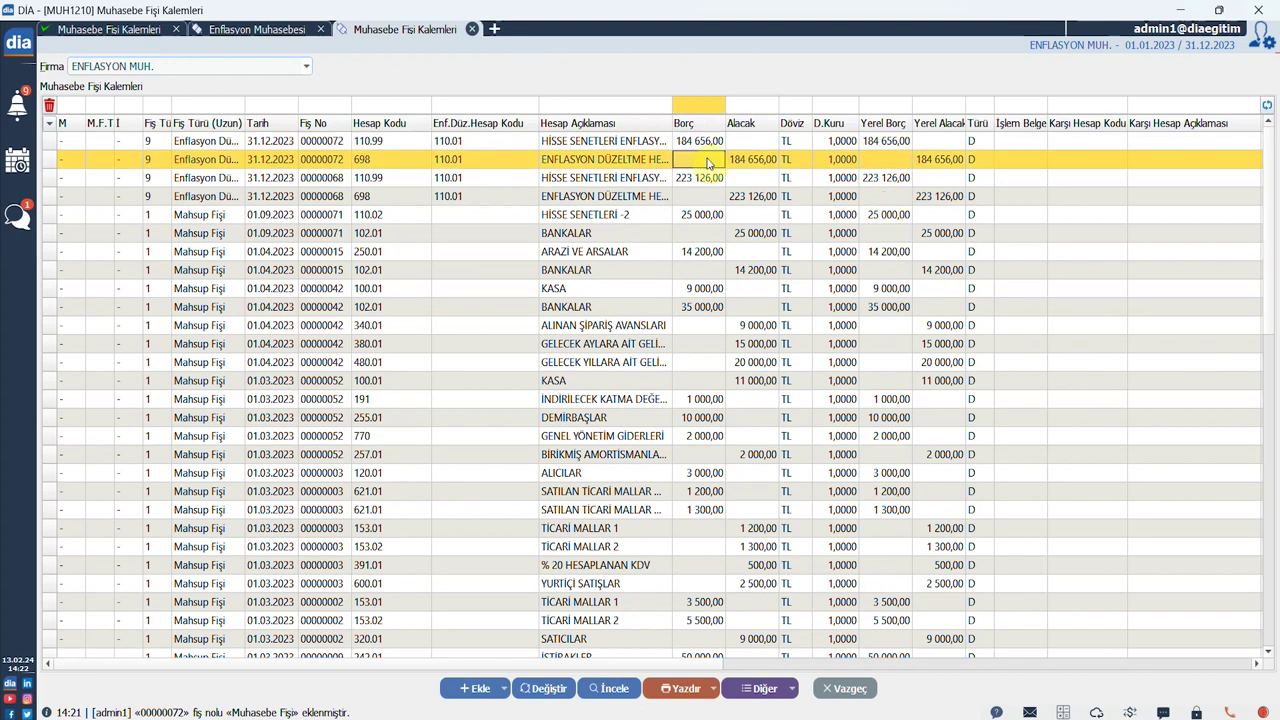
click(849, 688)
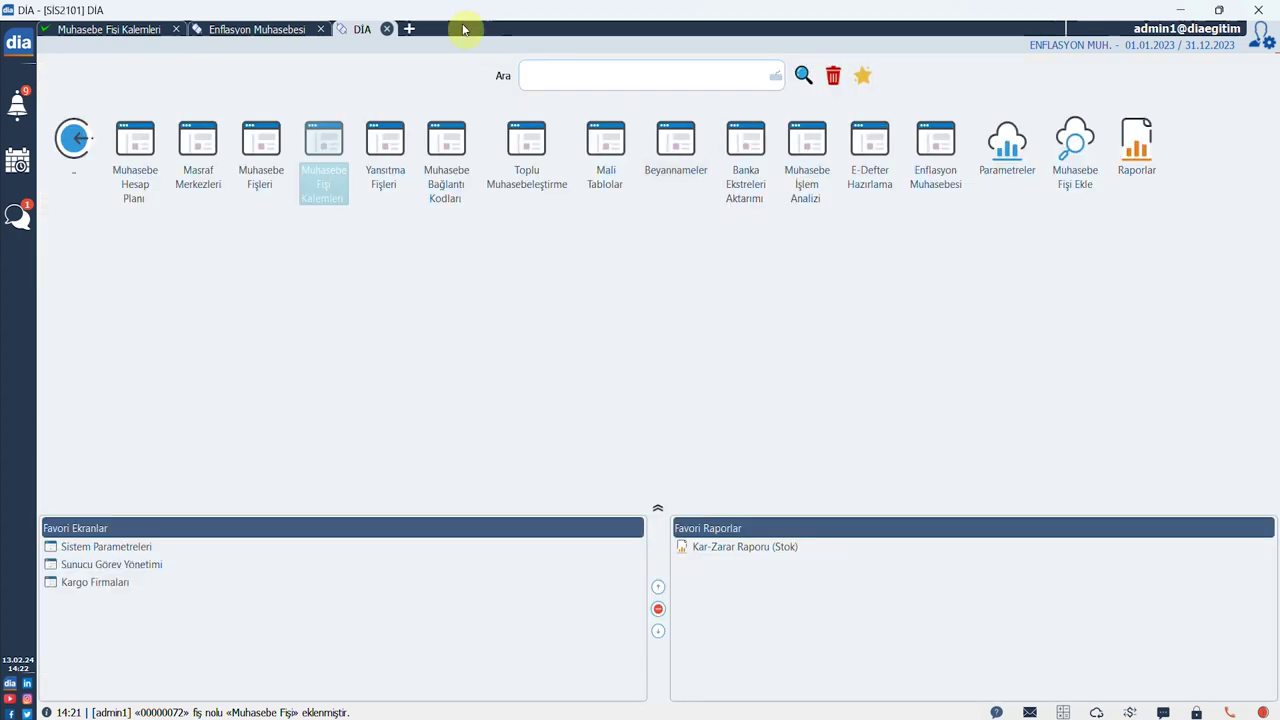
Reopen the Enflasyon Muhasebesi screen and check the last inflation adjustment date of account 110.01
click(386, 29)
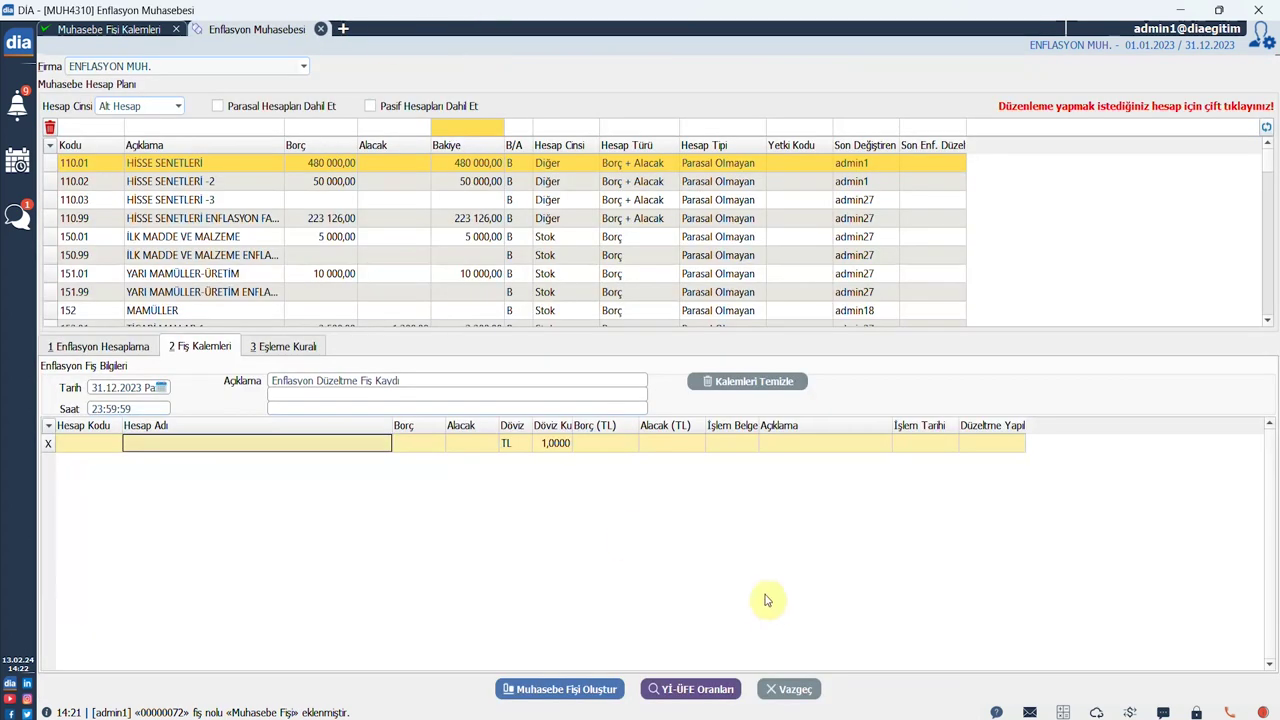
click(789, 689)
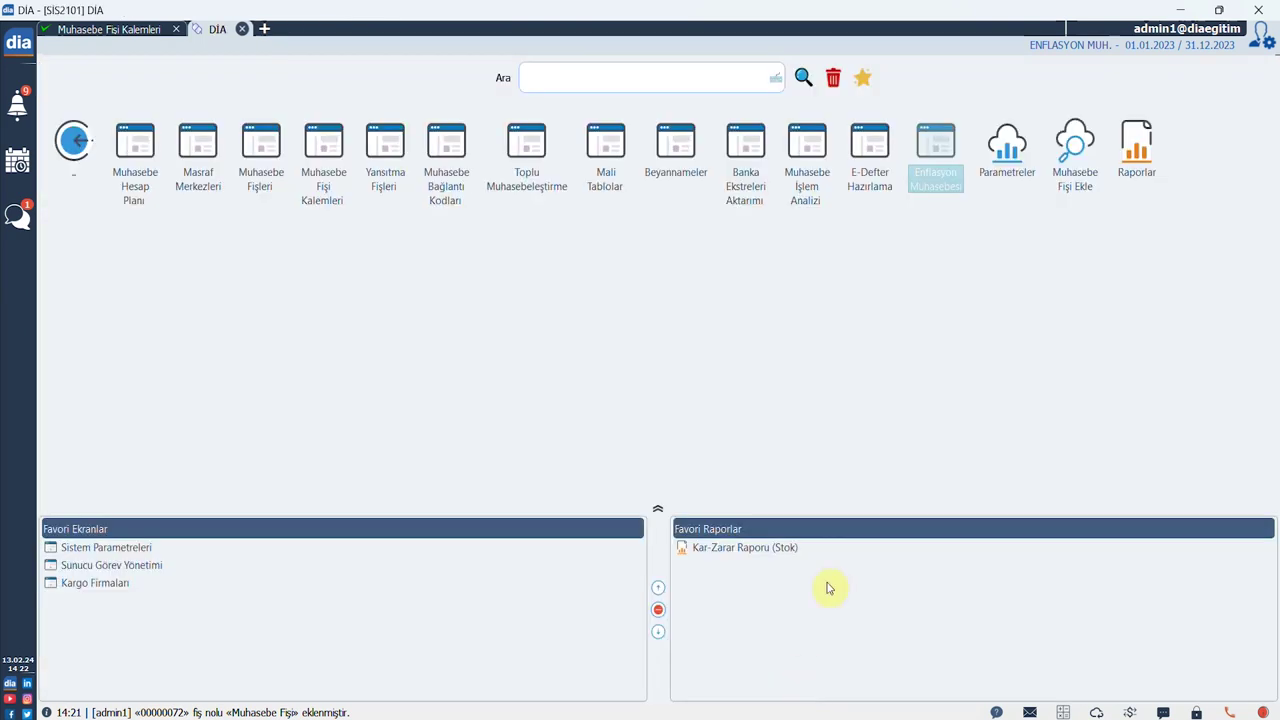
click(934, 180)
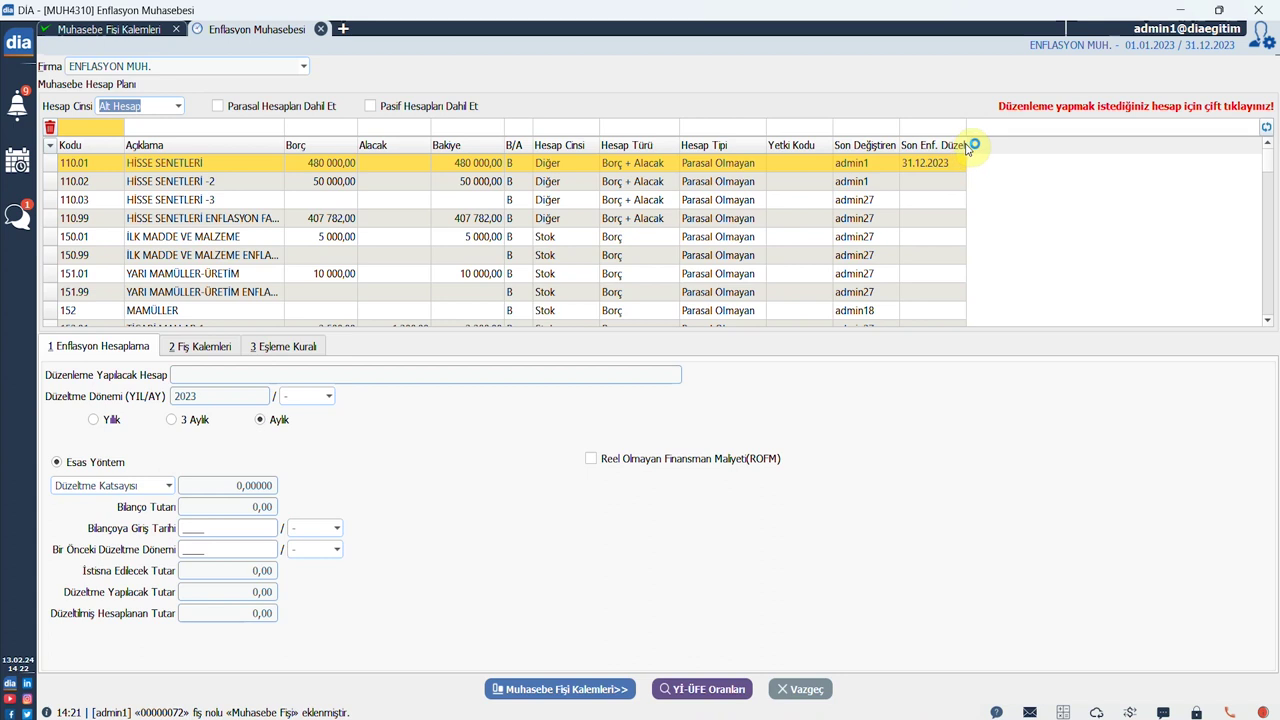
drag(968, 146, 1024, 156)
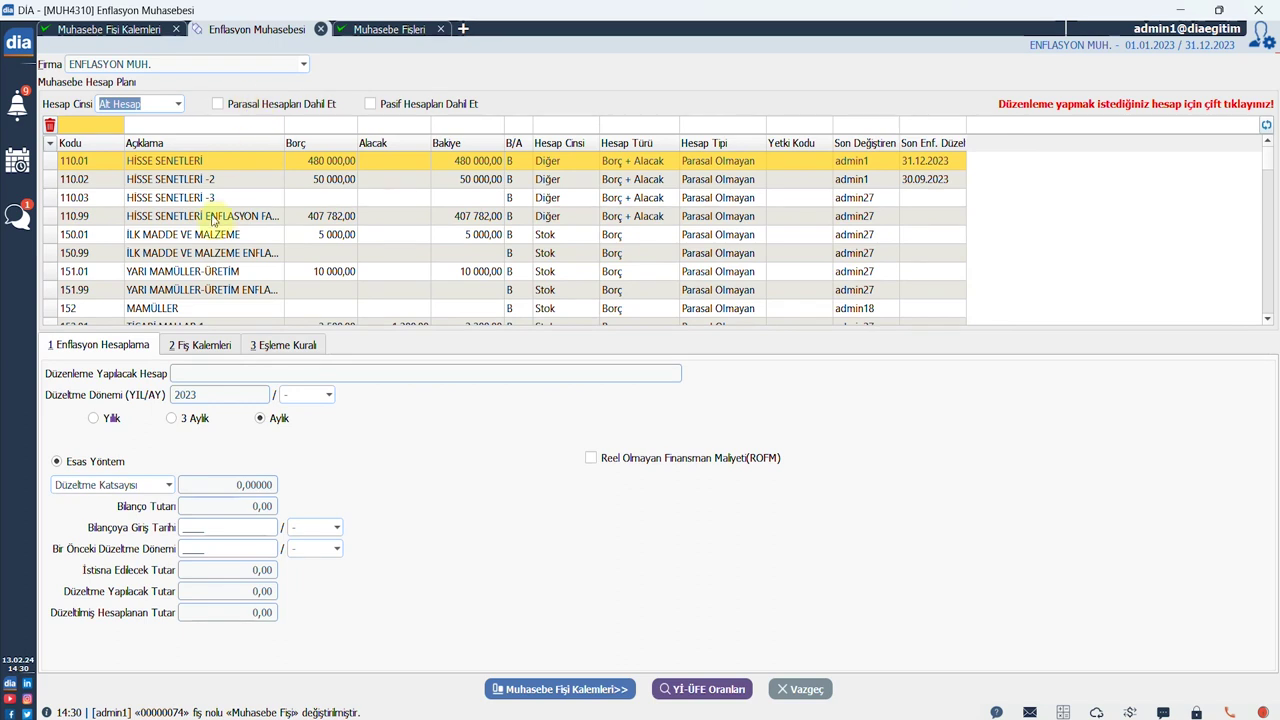
Load account 110.02 HİSSE SENETLERİ -2 into the inflation calculation and set the adjustment period to 2023/12
click(186, 182)
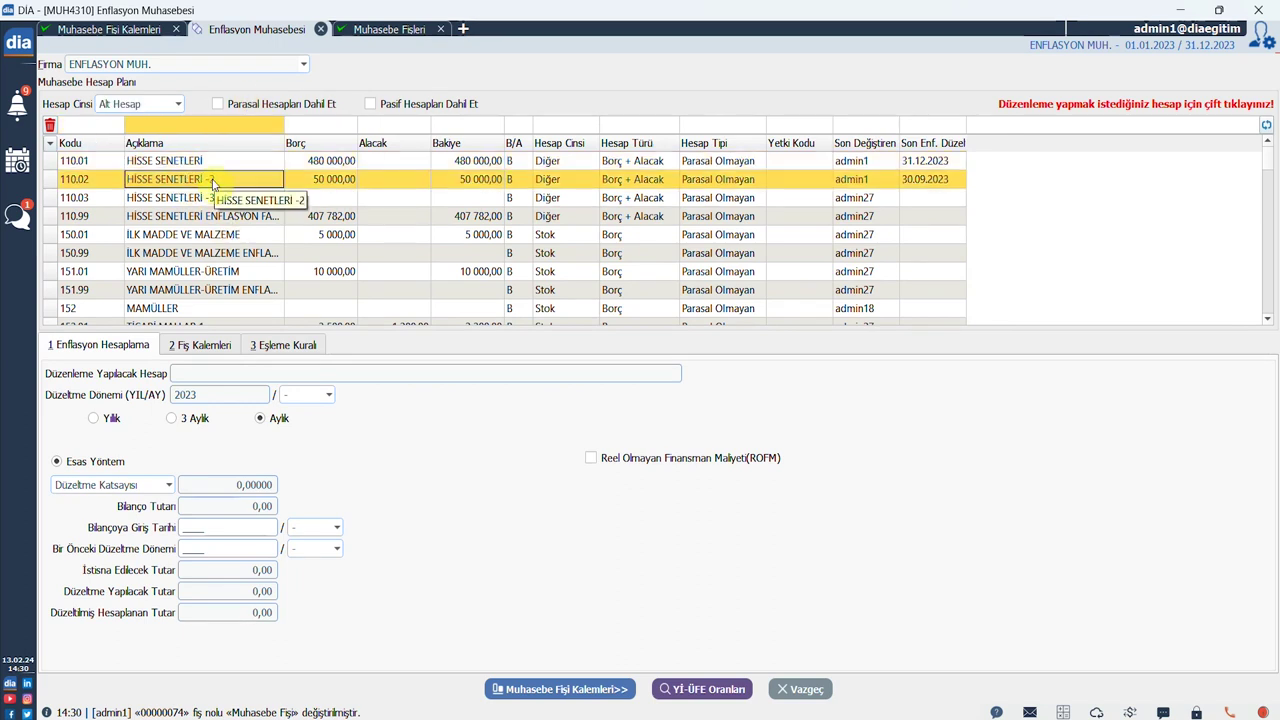
double_click(213, 182)
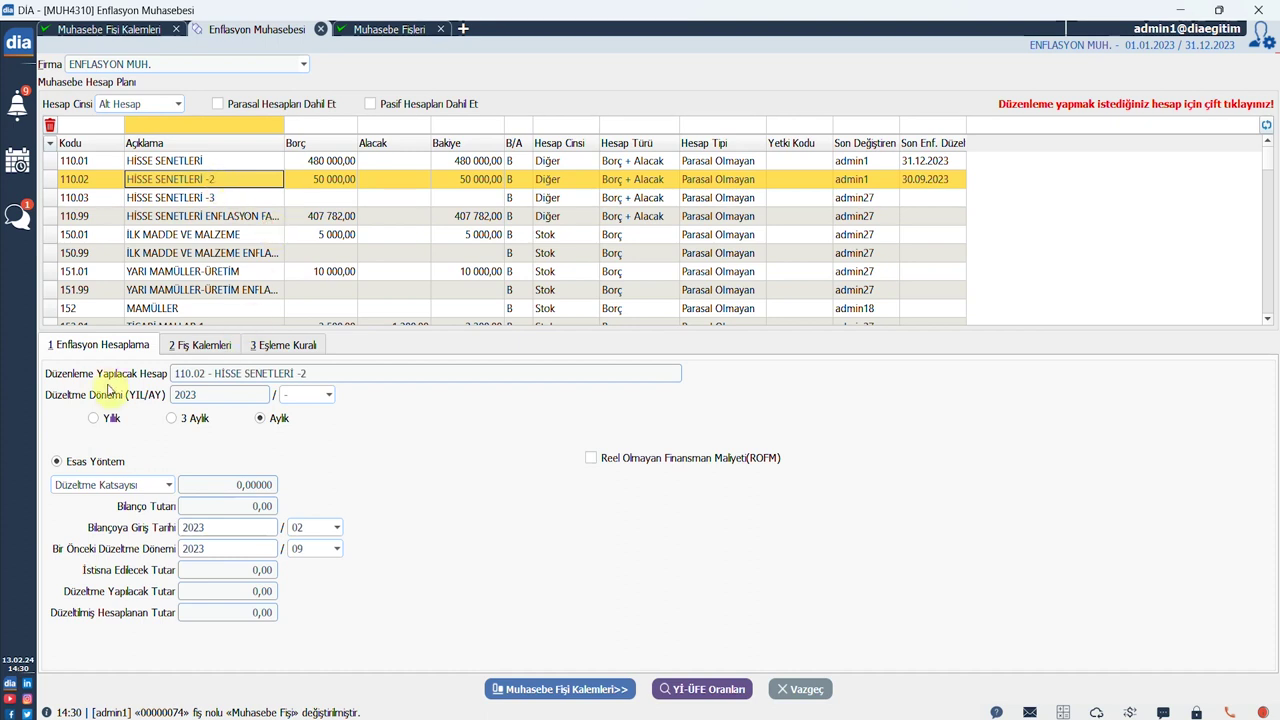
click(326, 395)
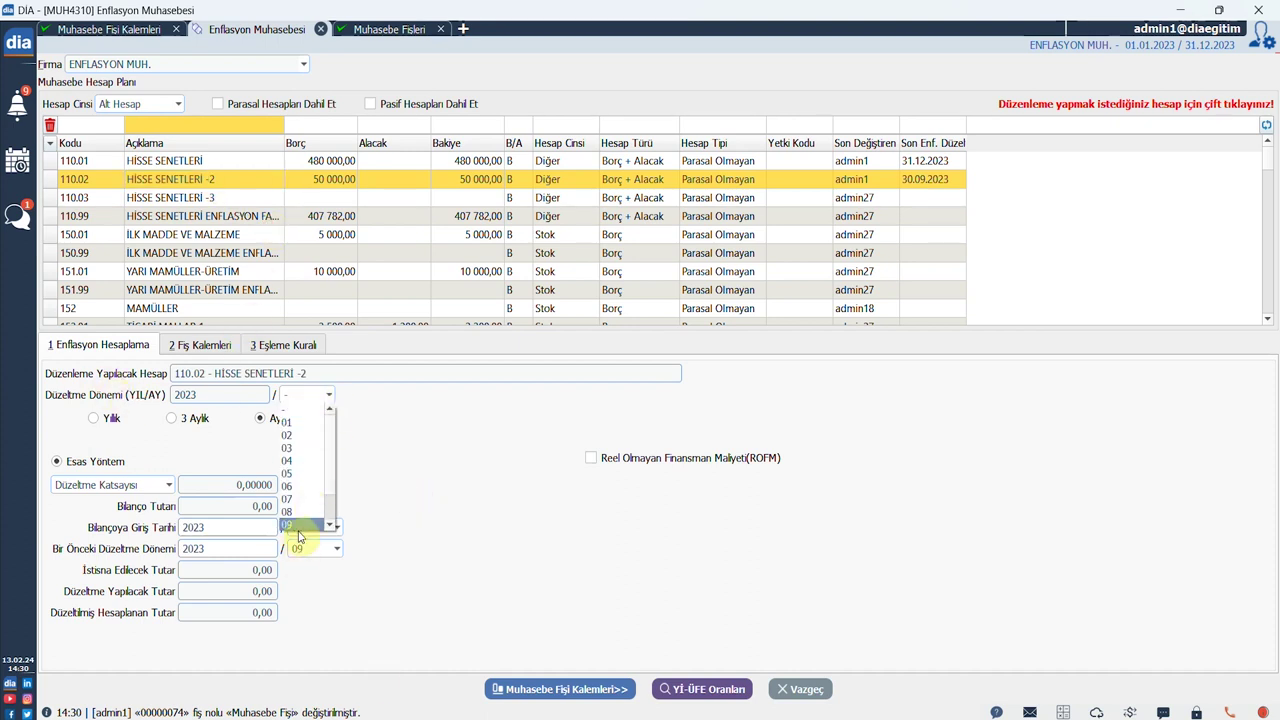
click(300, 525)
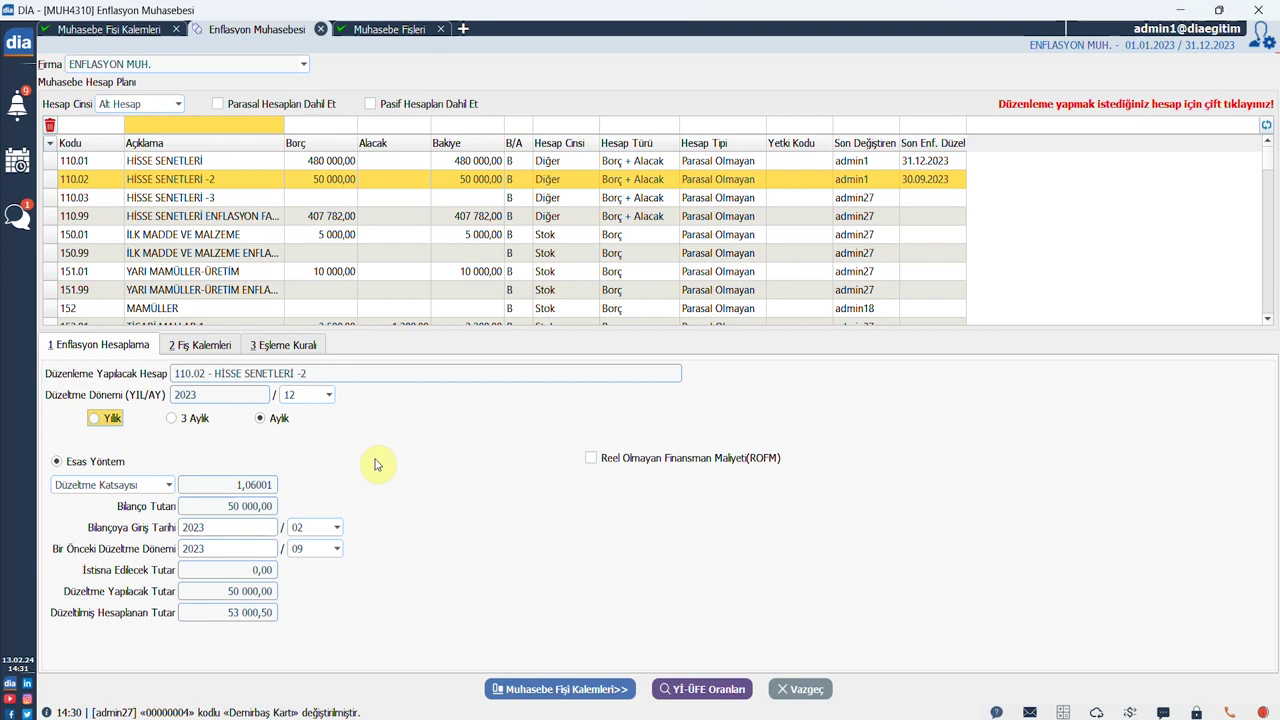
Look up the Aralık 2023 and Eylül 2023 indices in the Yİ-ÜFE rates and close the table
click(688, 690)
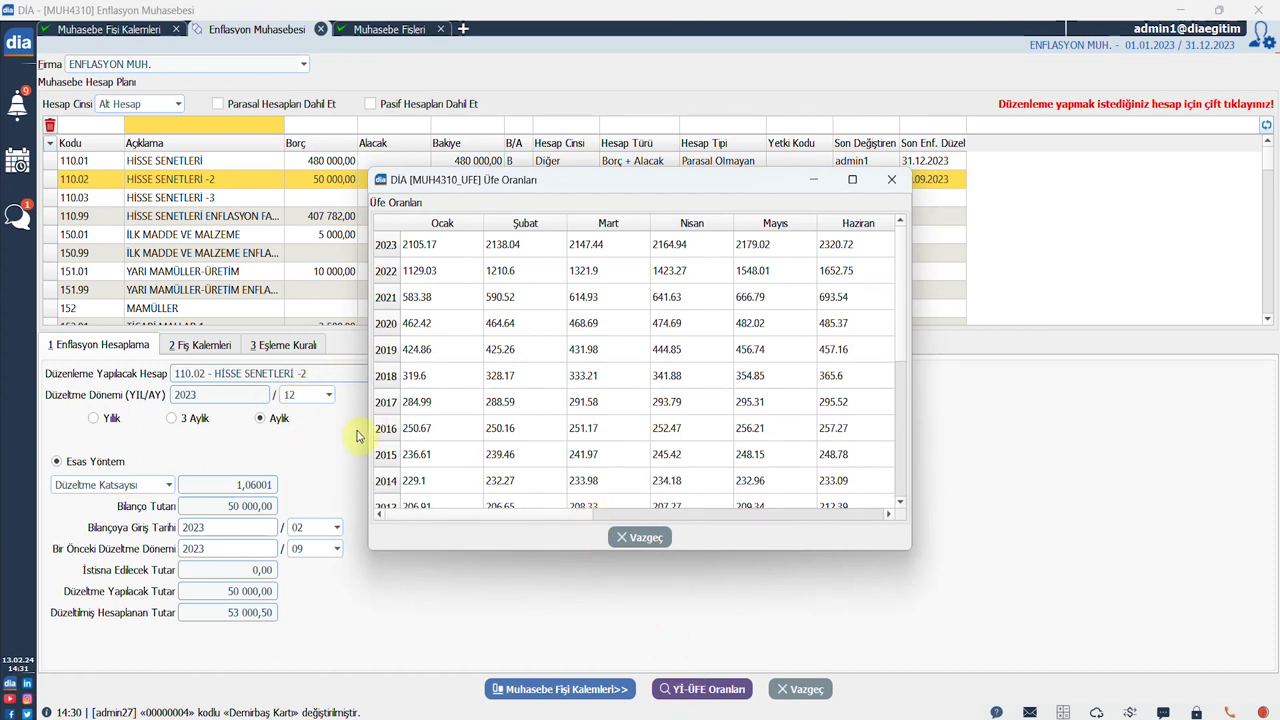
drag(486, 514, 880, 512)
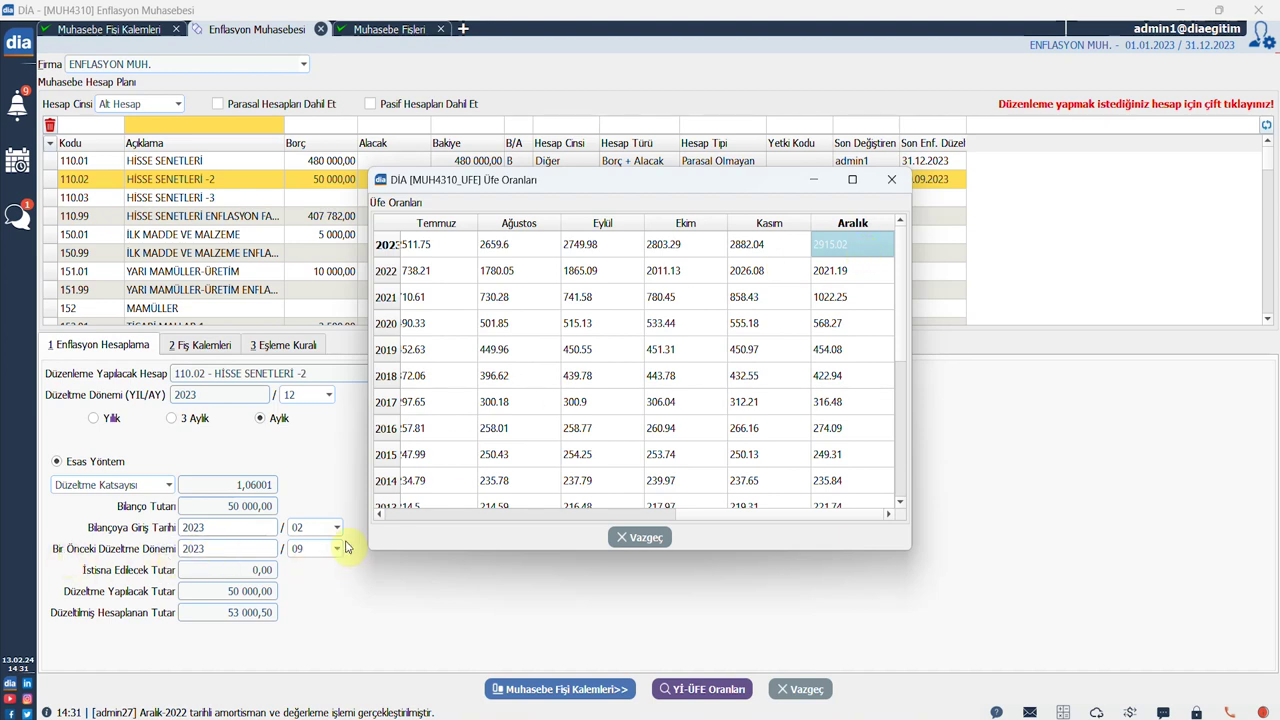
click(612, 244)
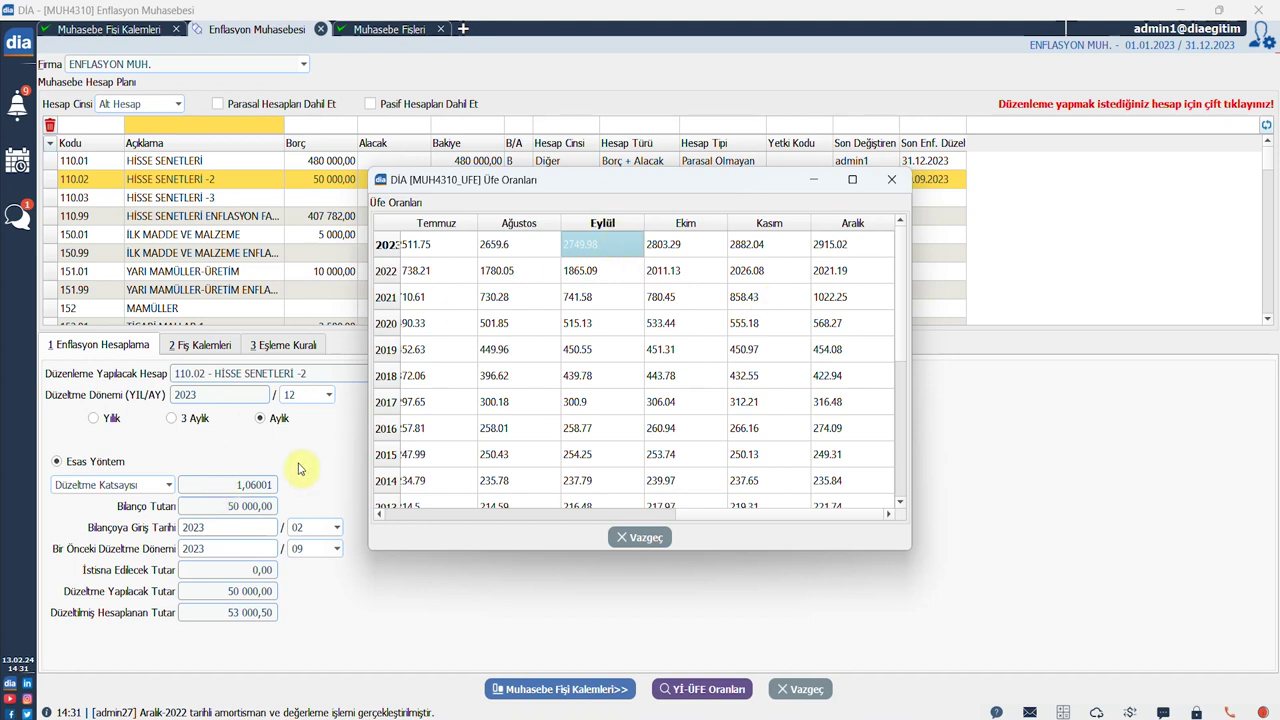
click(632, 537)
Change the coefficient type for account 110.02 to Taşıma Katsayısı
click(168, 485)
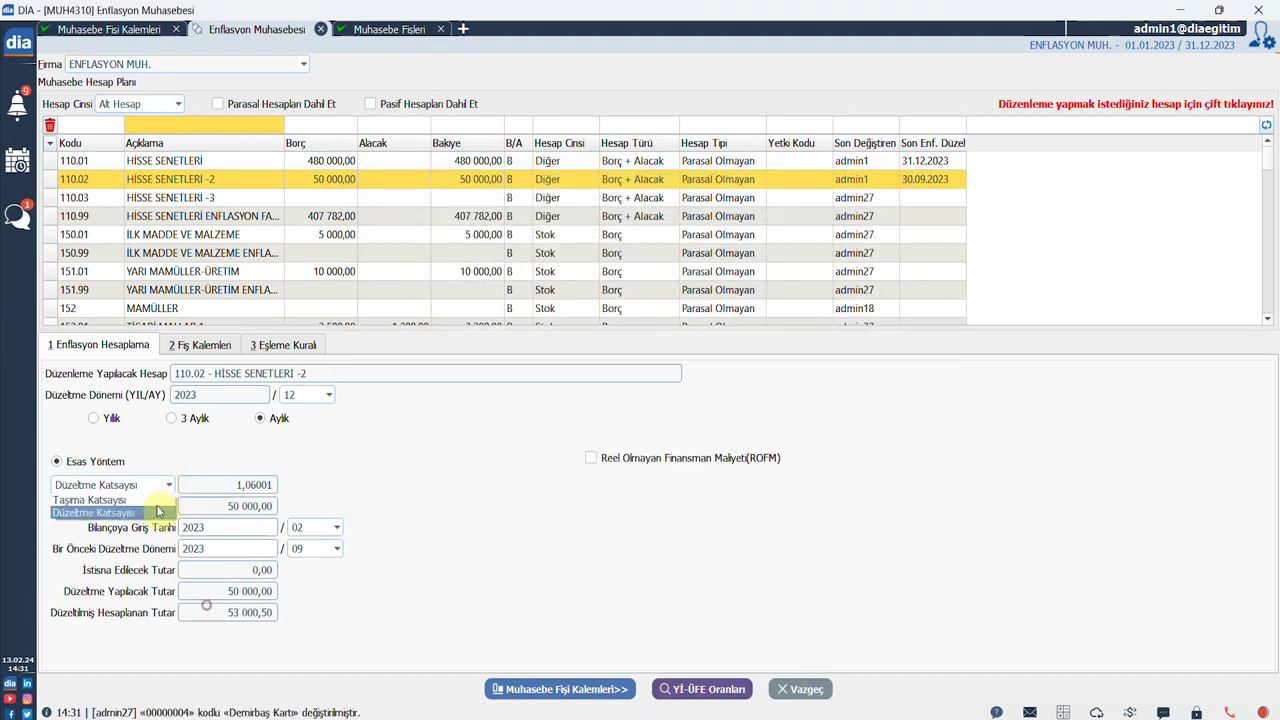
key(Down)
key(Tab)
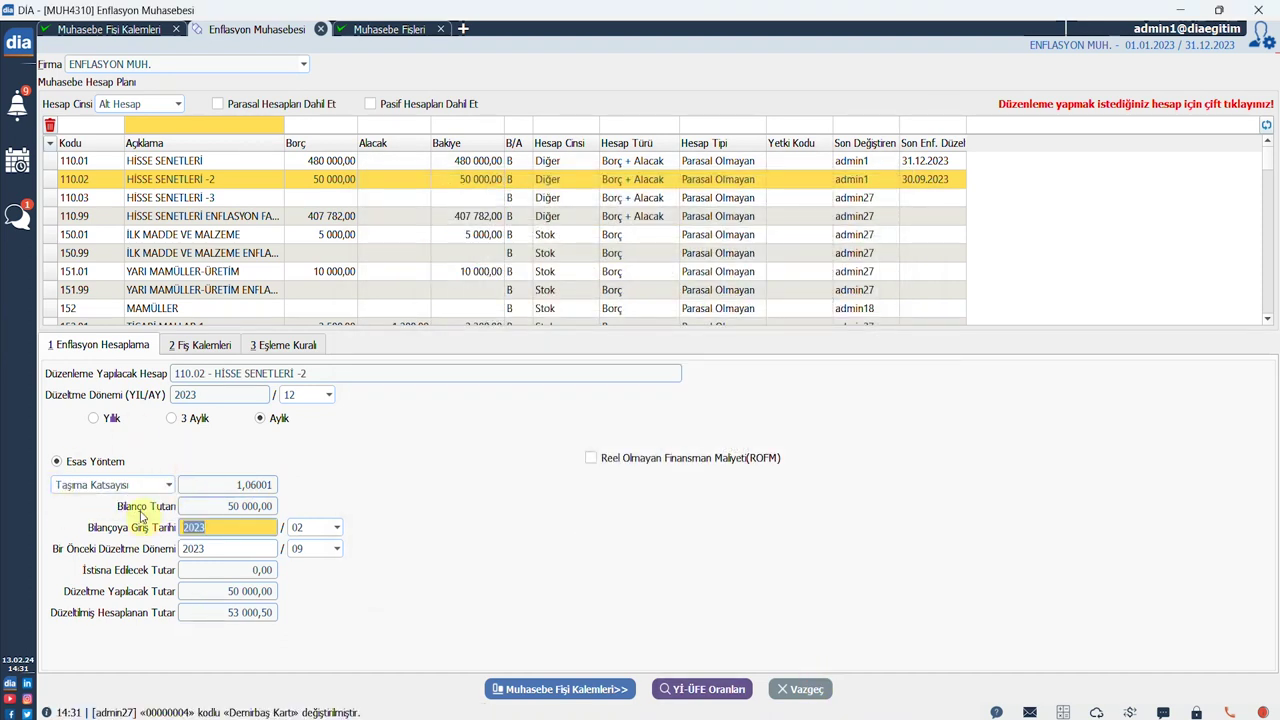
Compare the Aralık and Eylül 2023 Yİ-ÜFE indices behind the Taşıma Katsayısı, then close the rates table
click(700, 689)
click(884, 514)
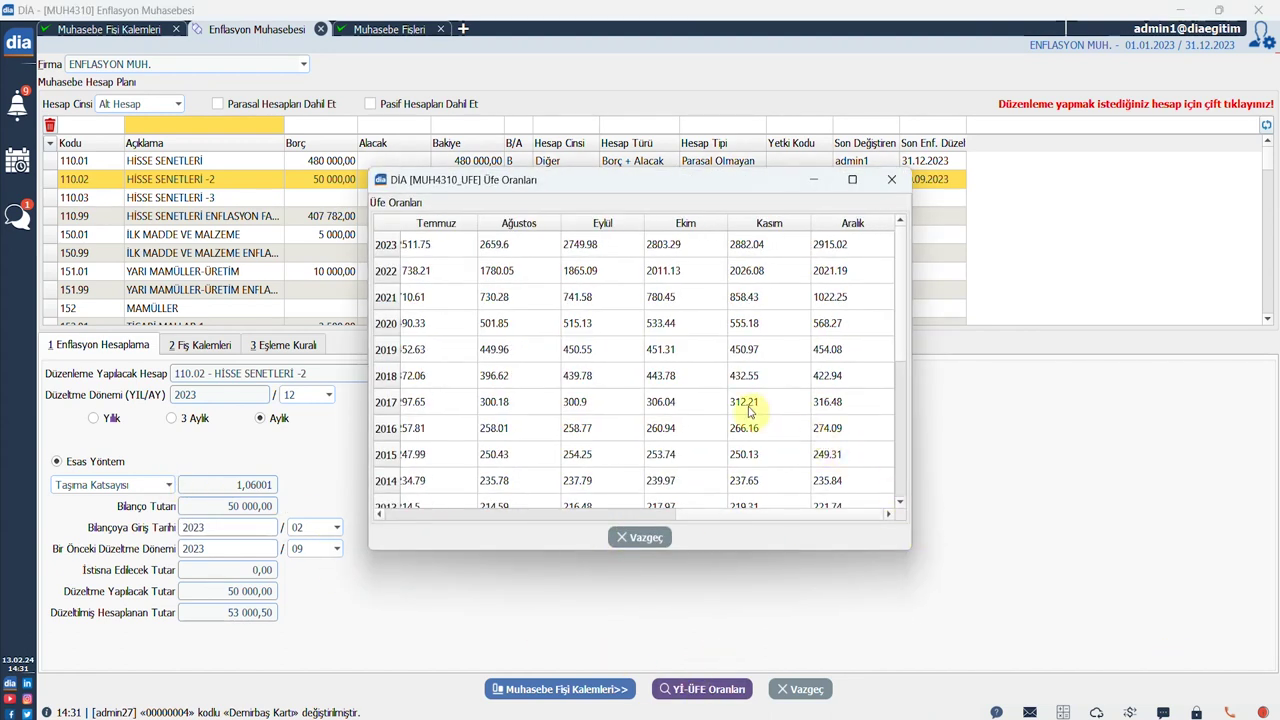
click(830, 248)
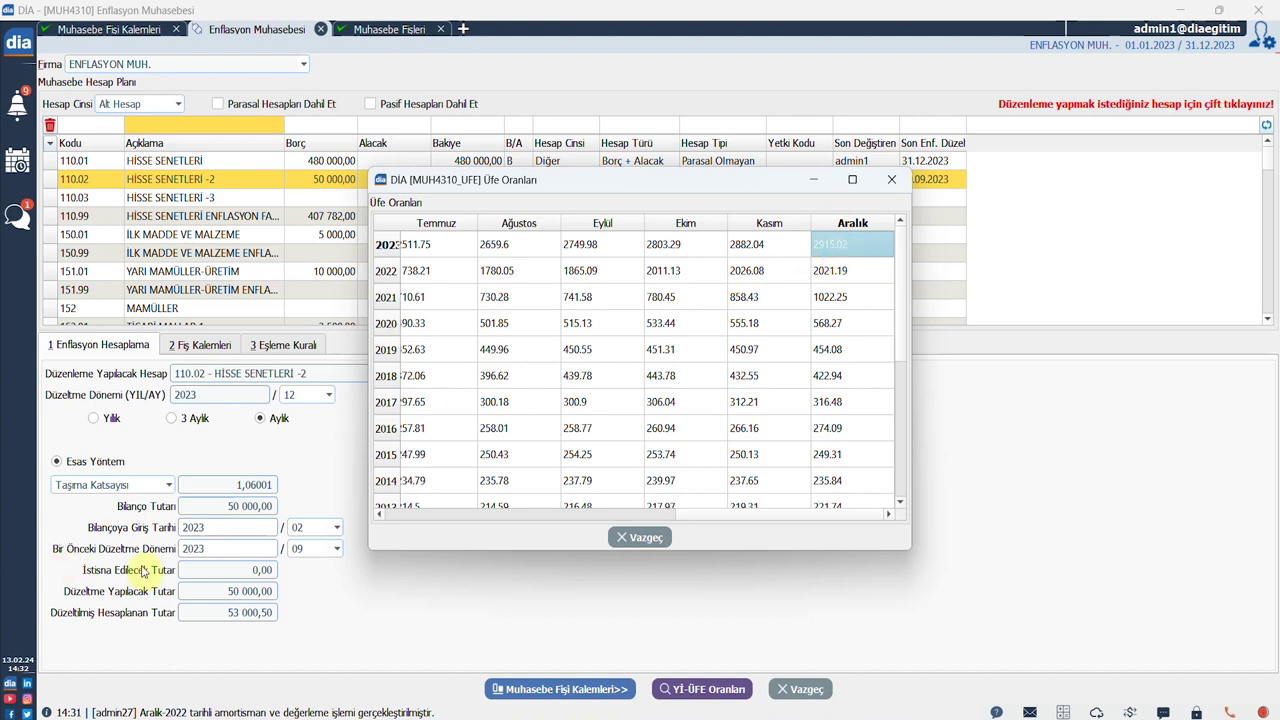
click(598, 250)
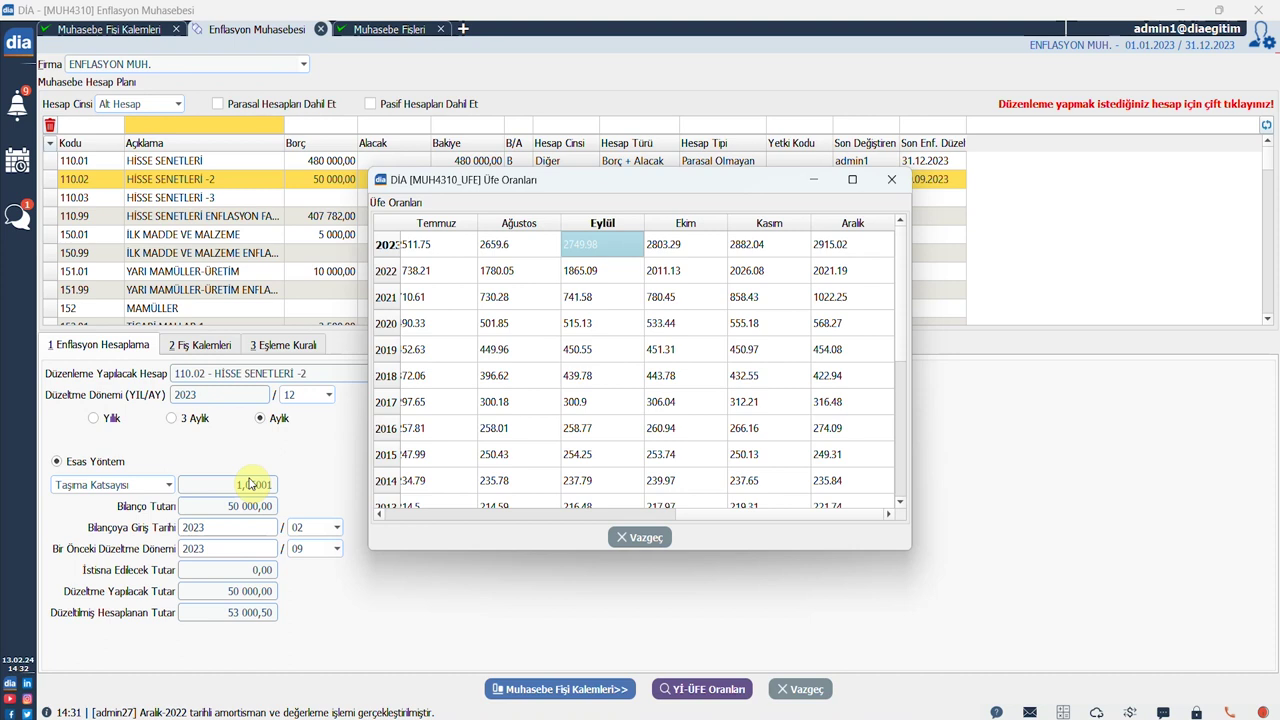
click(845, 245)
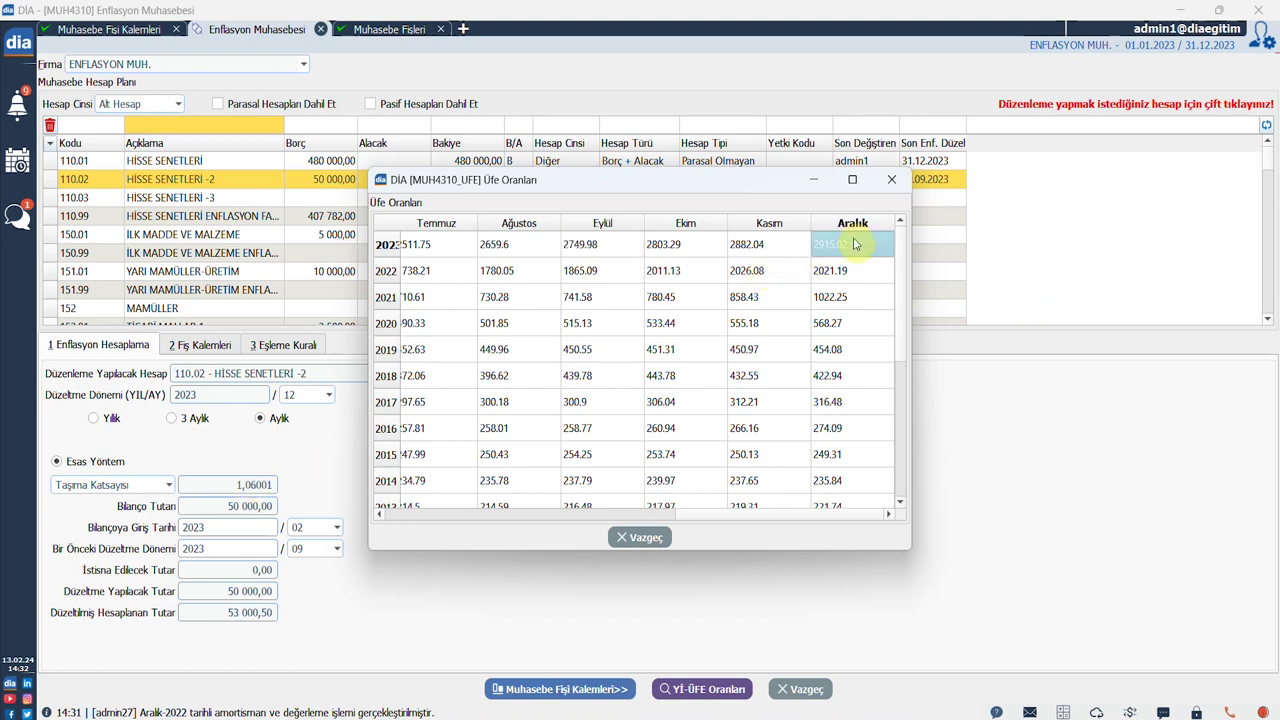
click(605, 249)
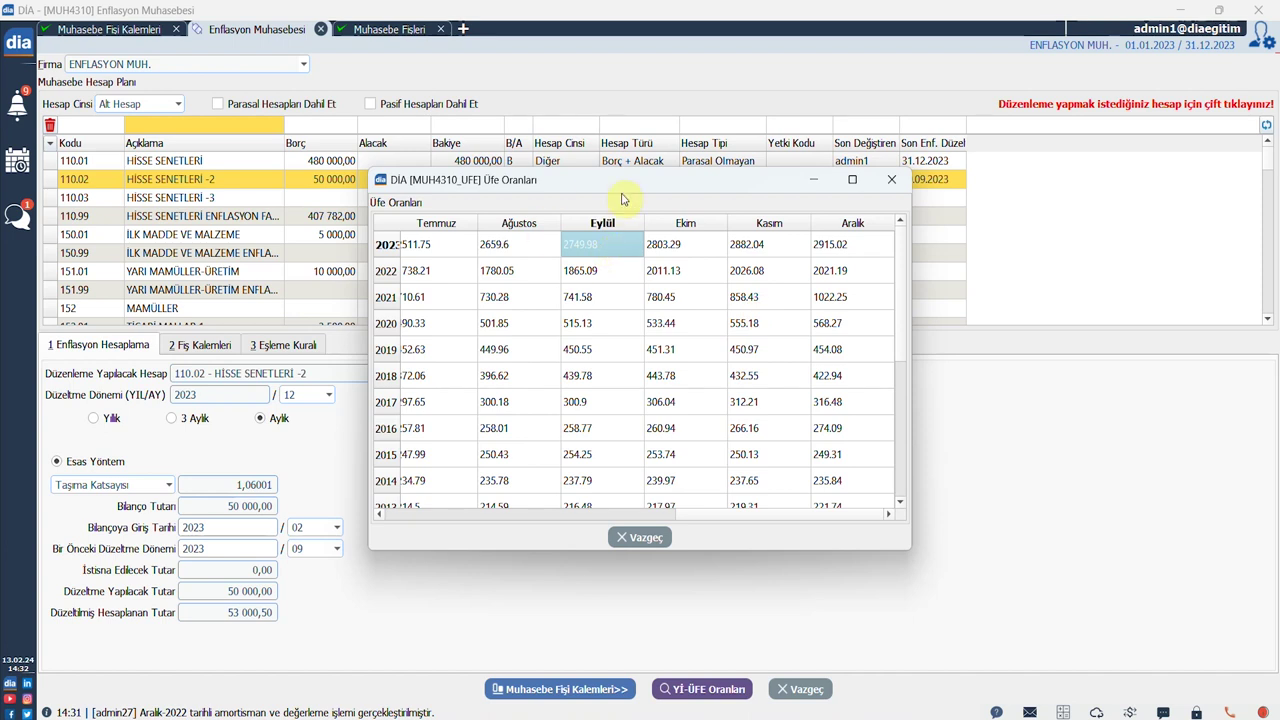
click(825, 675)
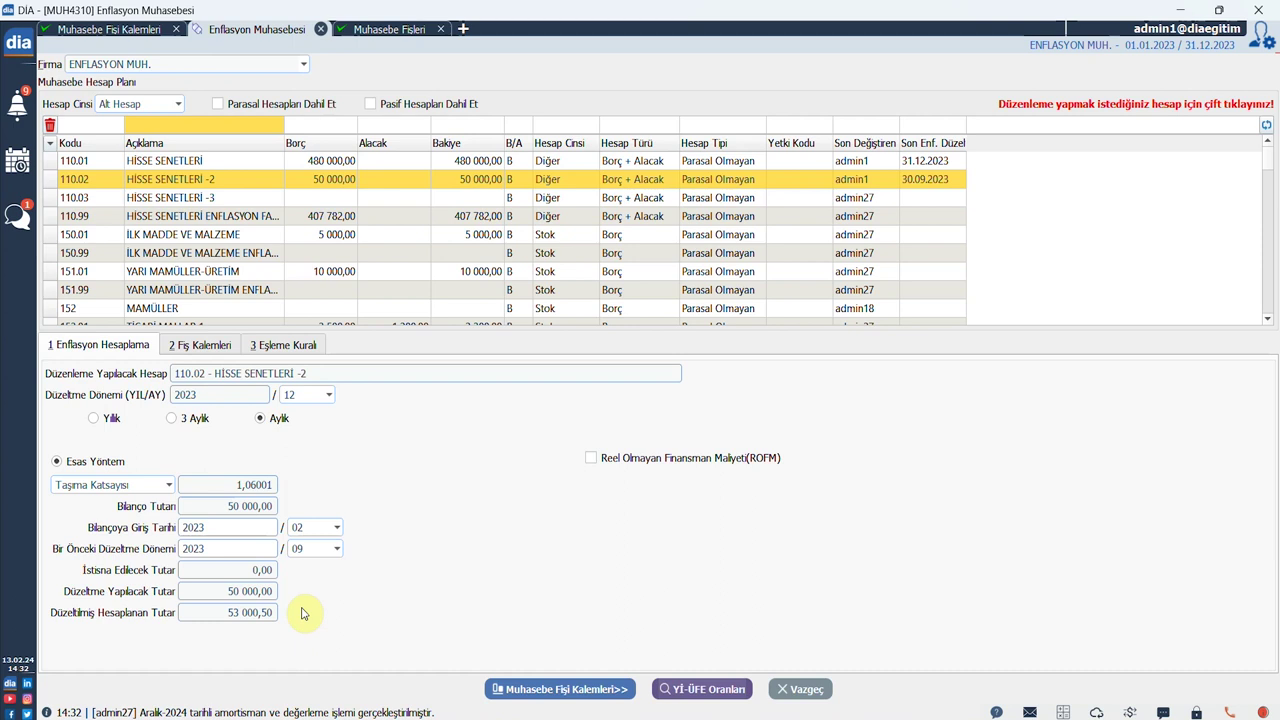
Transfer the 110.02 adjustment to the voucher lines, widen the account name column and check the 110.99 and 698 entries against the calculation
click(548, 690)
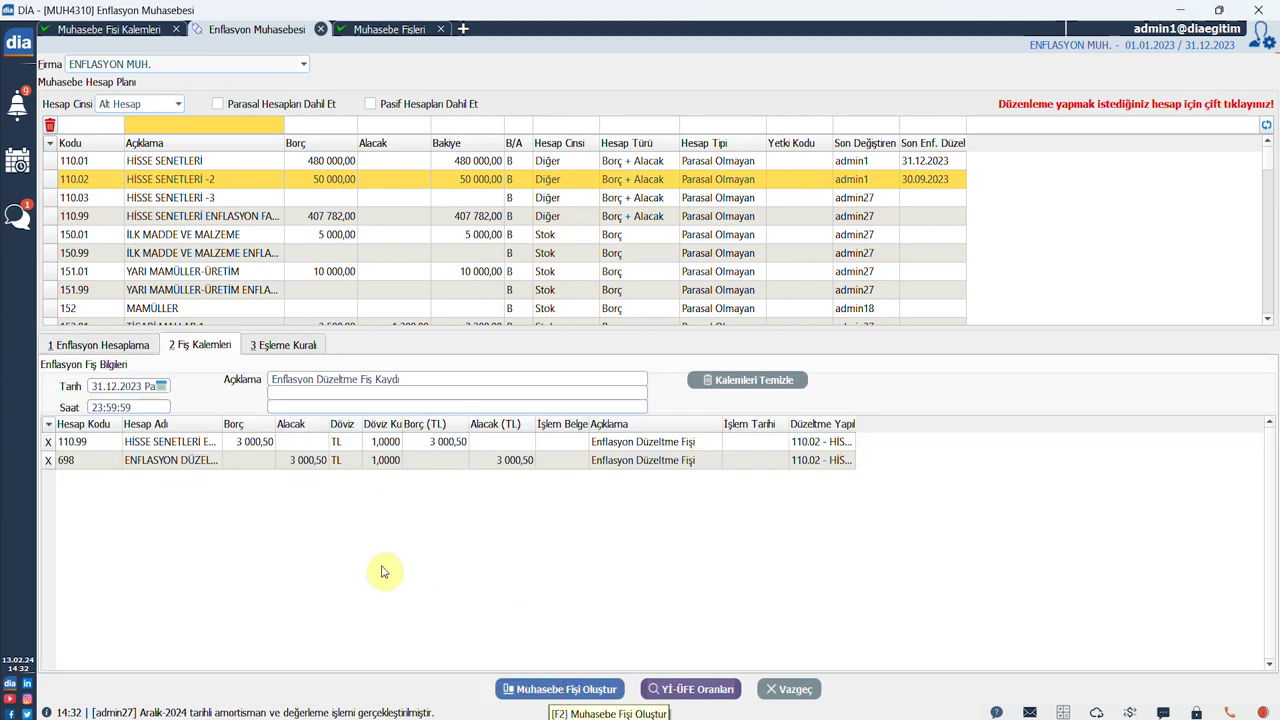
drag(221, 424, 362, 424)
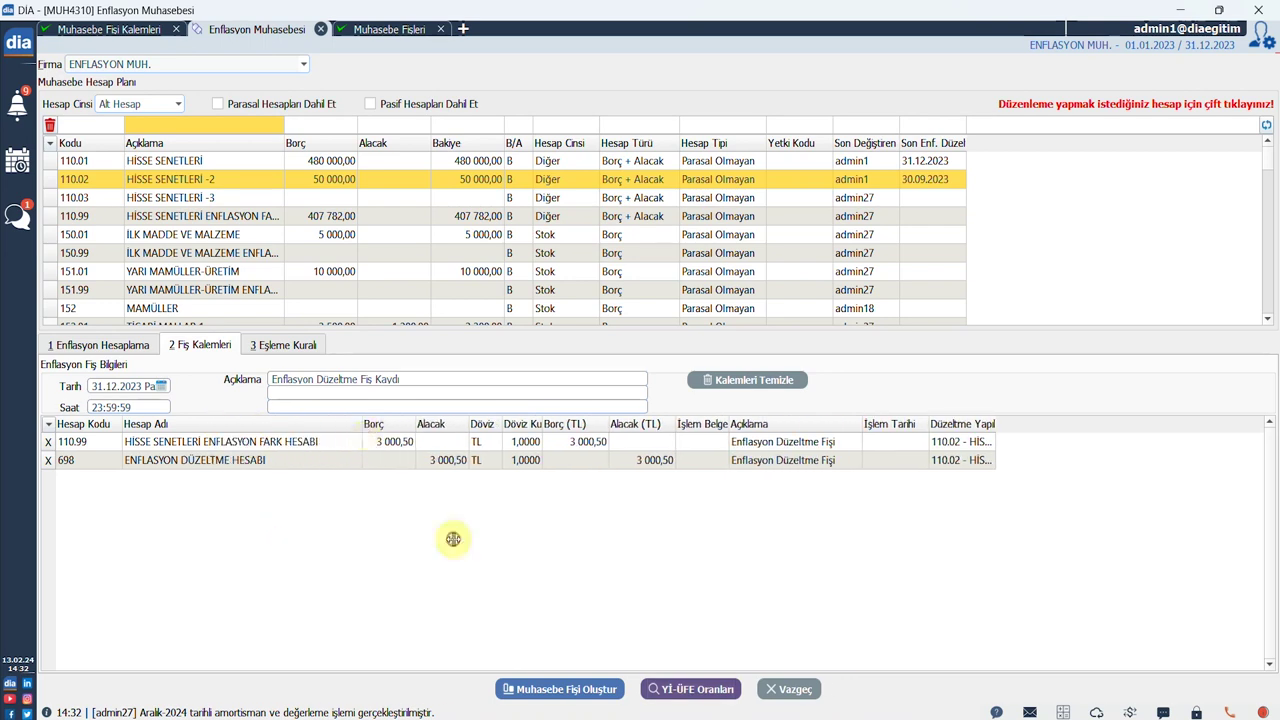
click(112, 346)
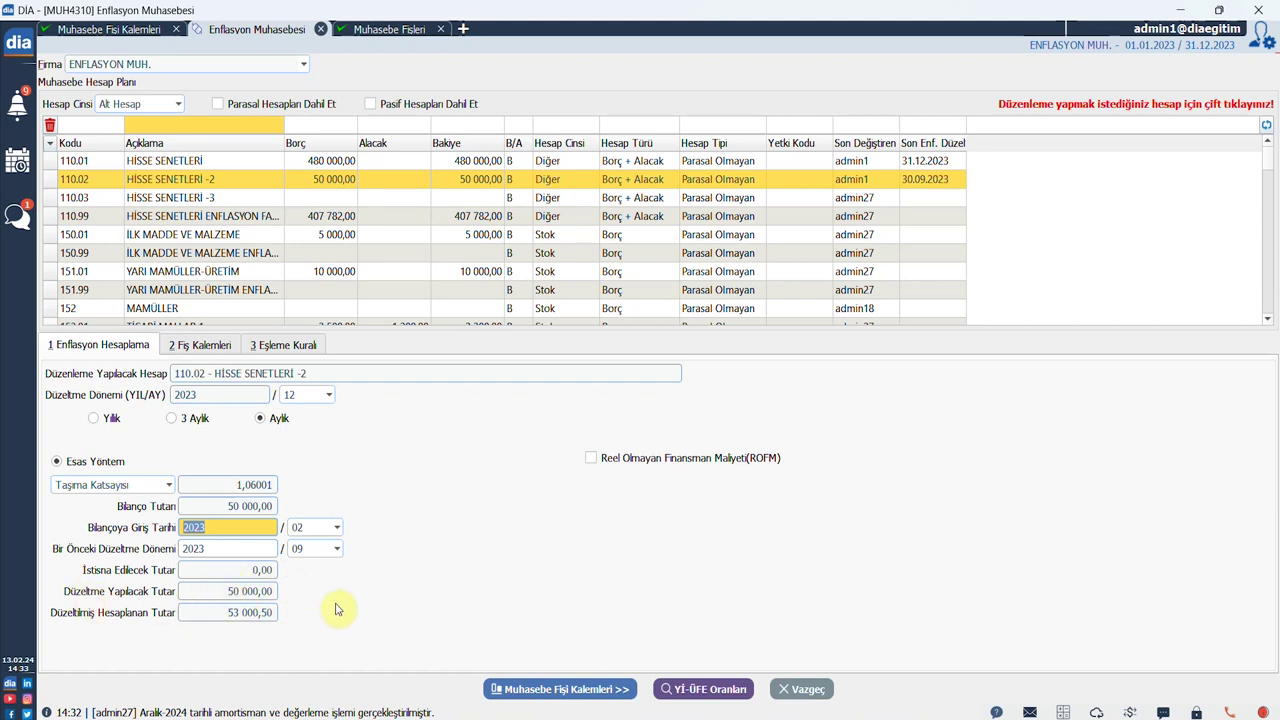
click(212, 345)
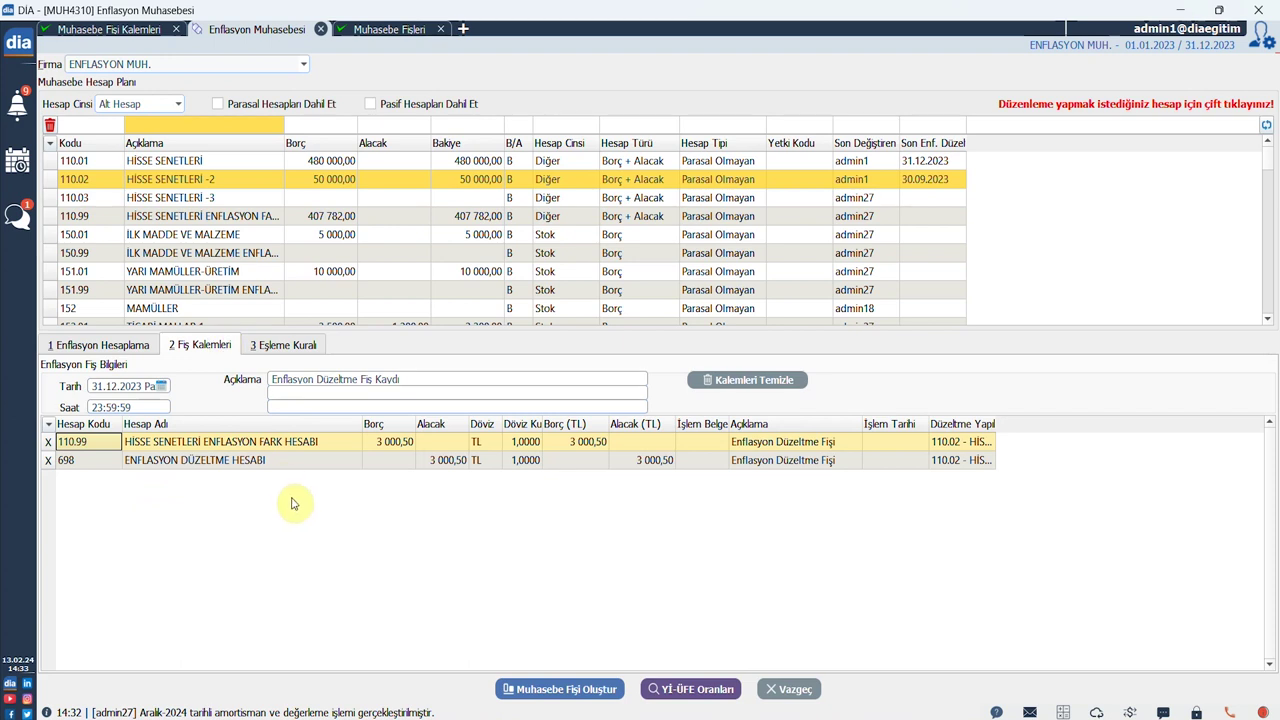
click(165, 461)
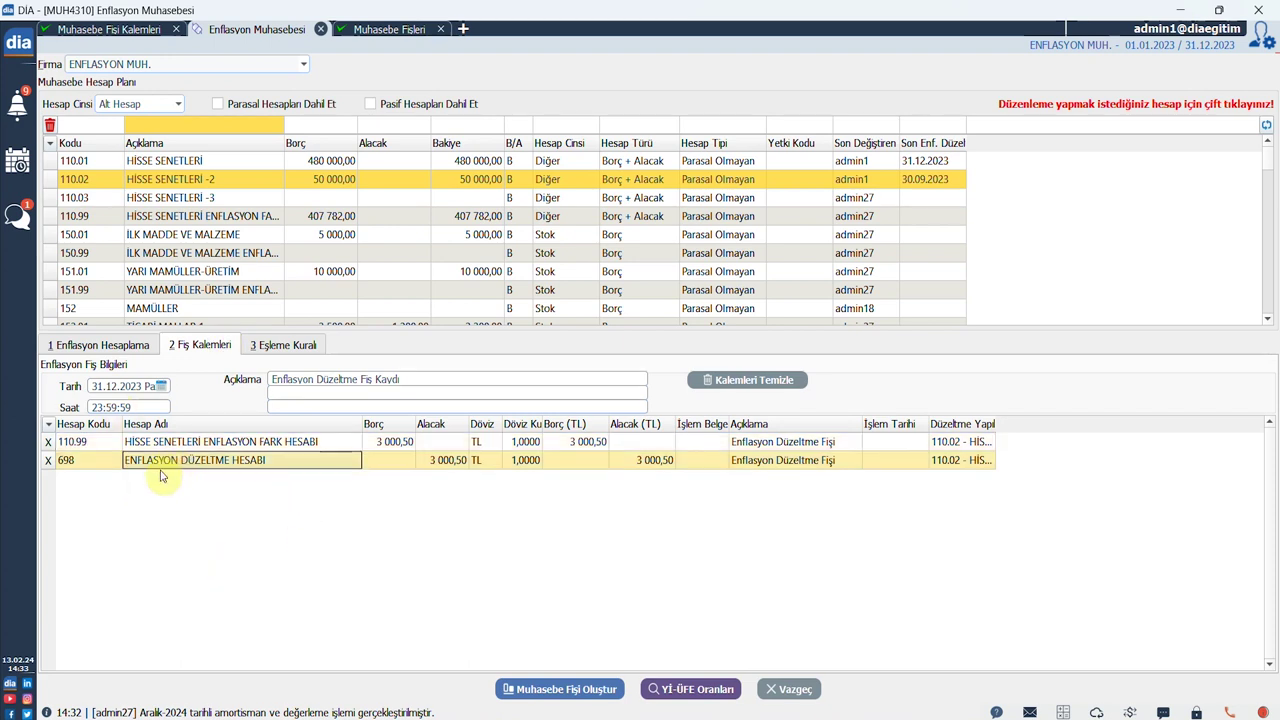
Generate the inflation adjustment voucher for 110.02, review its 110.99 and 698 lines and save it
click(559, 689)
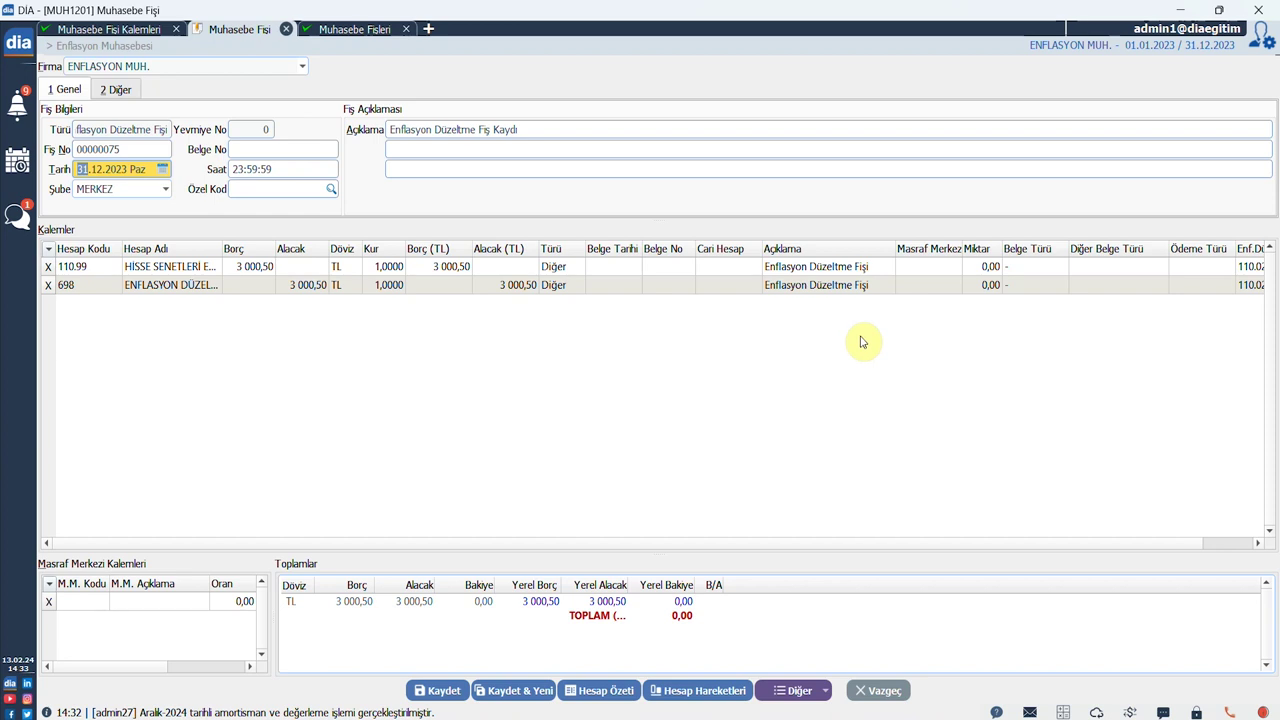
click(349, 268)
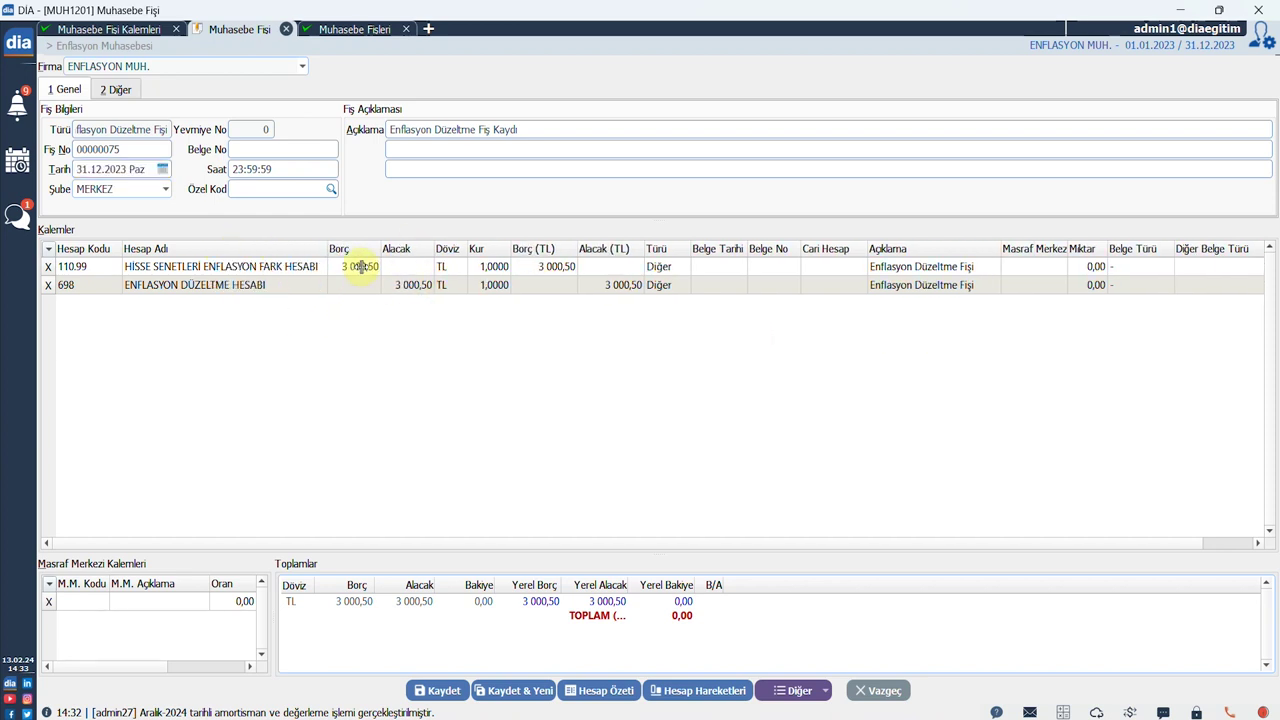
click(240, 286)
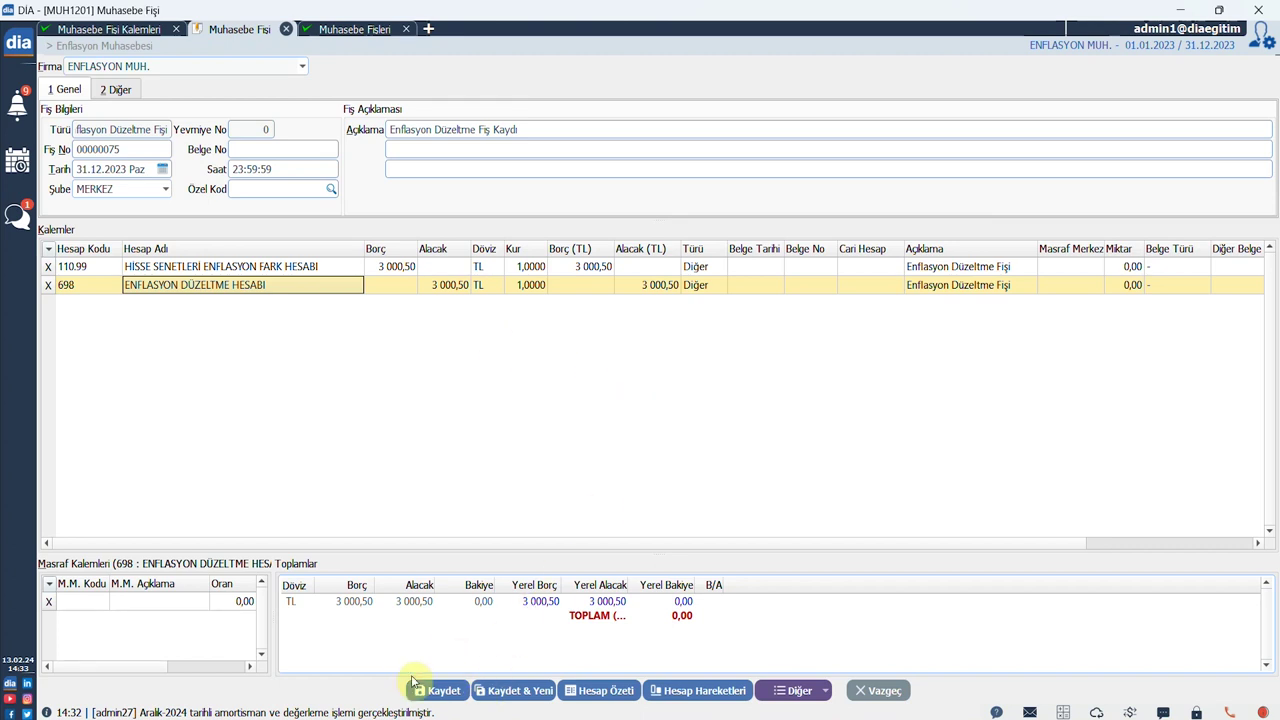
click(449, 694)
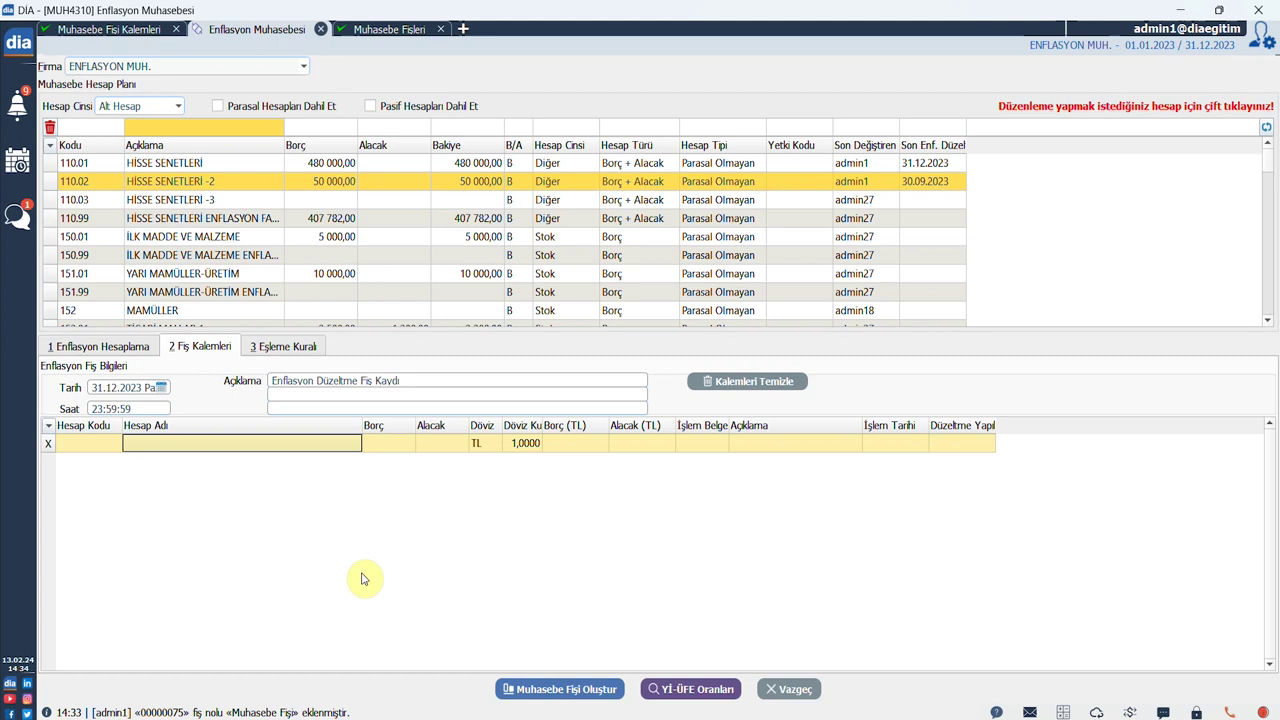
Filter the account plan by code 153.01 and open TİCARİ MALLAR 1 for inflation calculation
click(106, 127)
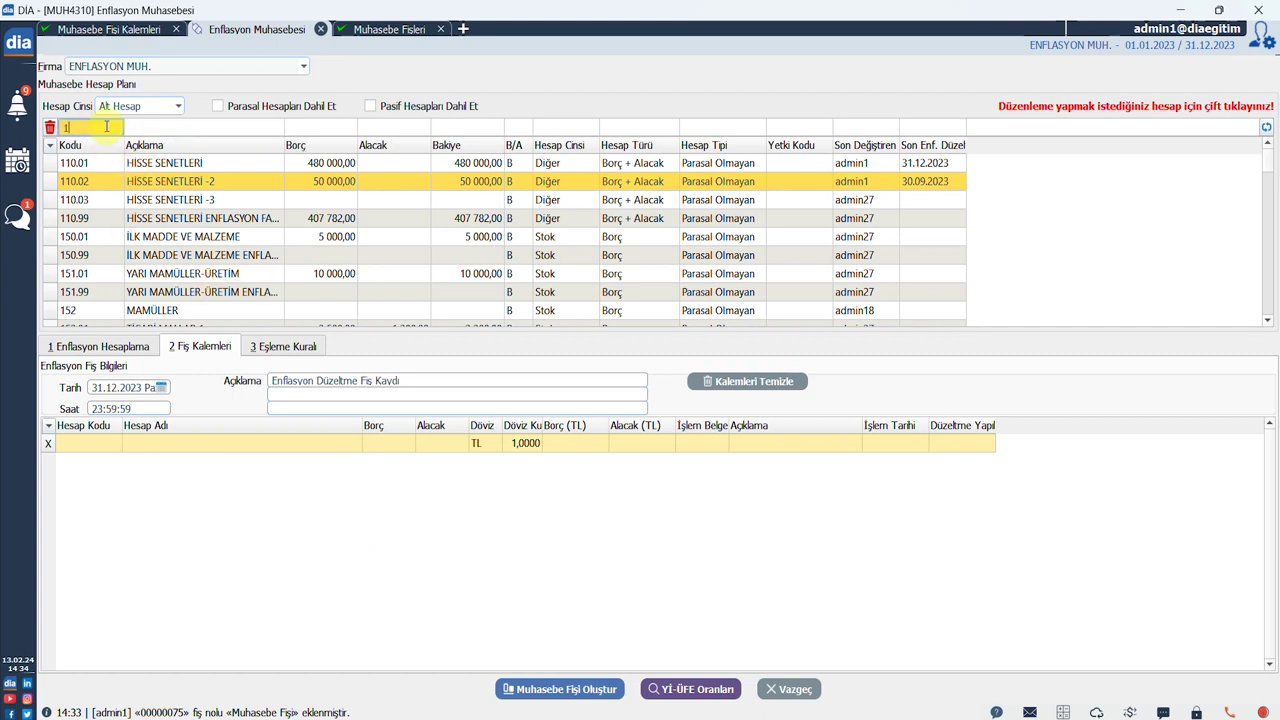
text(153.01)
click(418, 161)
click(186, 166)
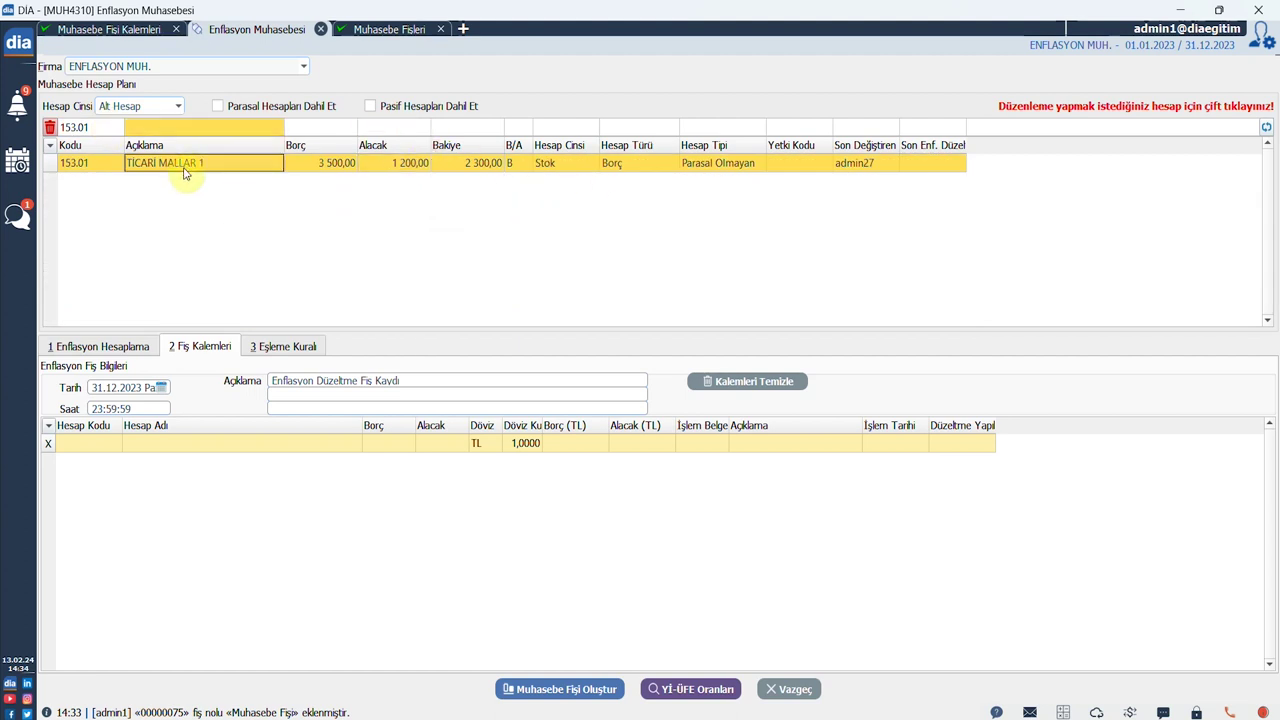
double_click(185, 170)
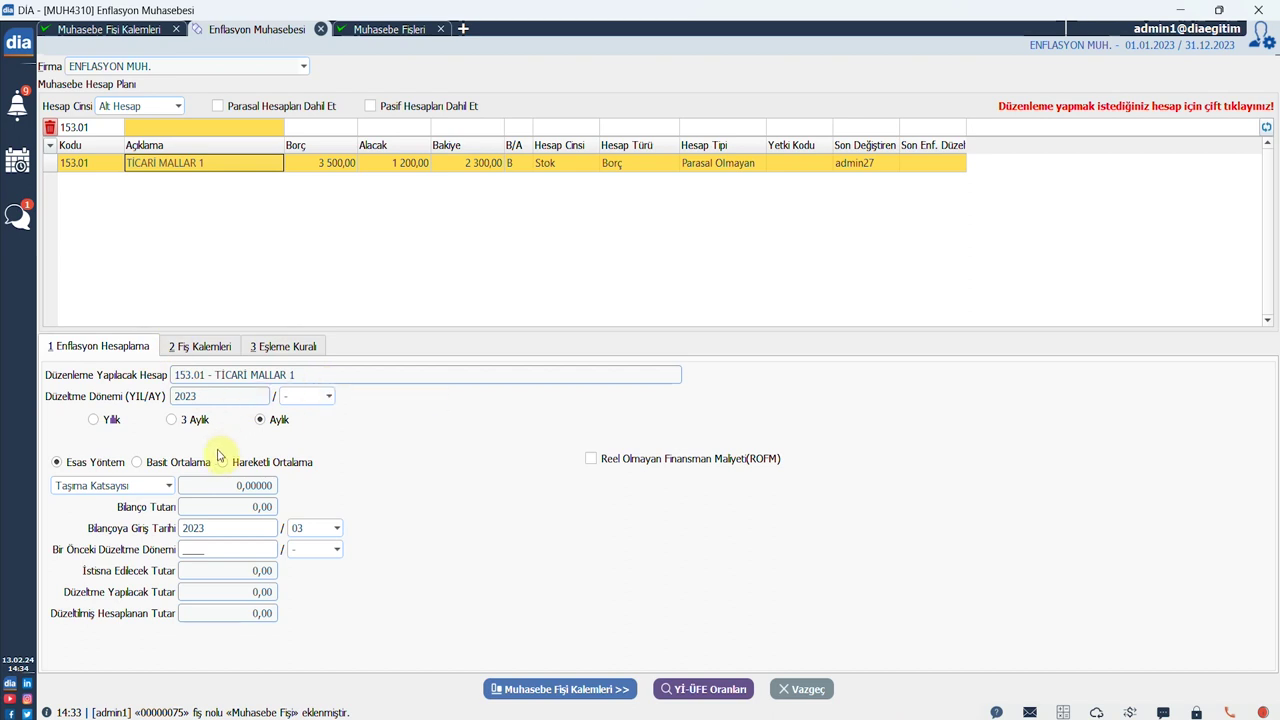
Calculate account 153.01 with the Basit Ortalama method for adjustment period 2023/12, using 2023/09 as the previous provisional tax period
click(137, 462)
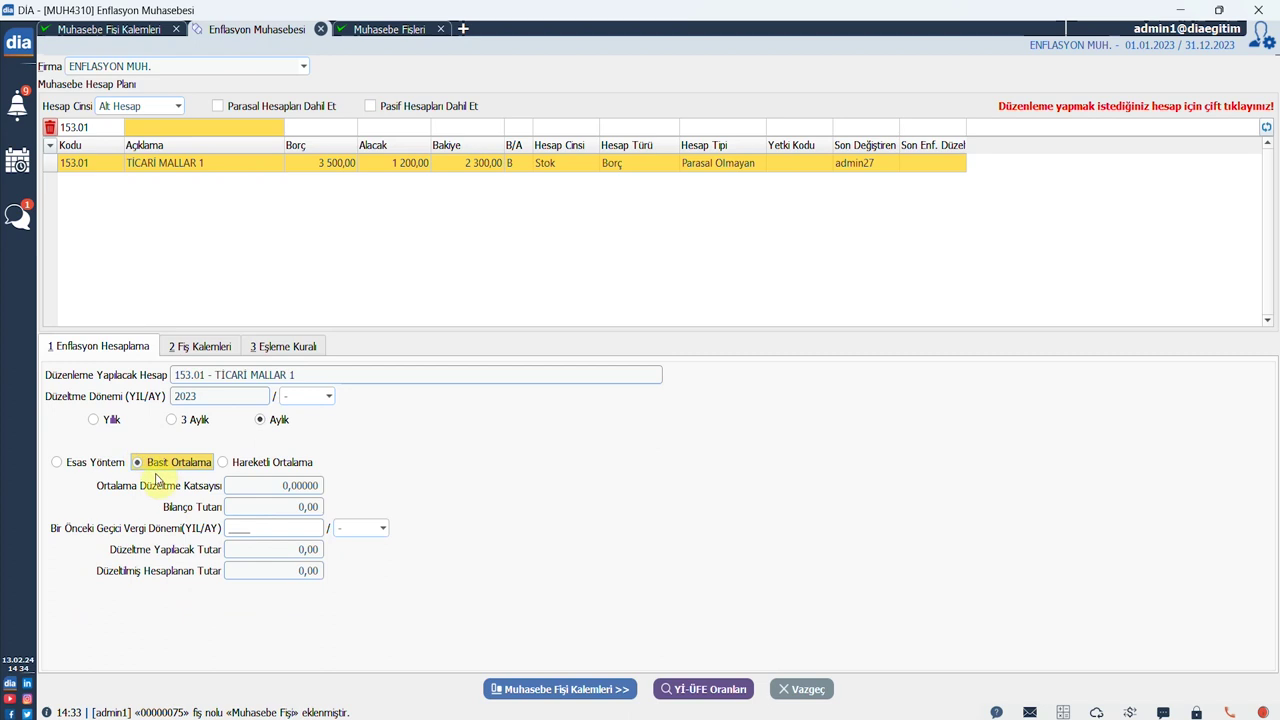
click(116, 205)
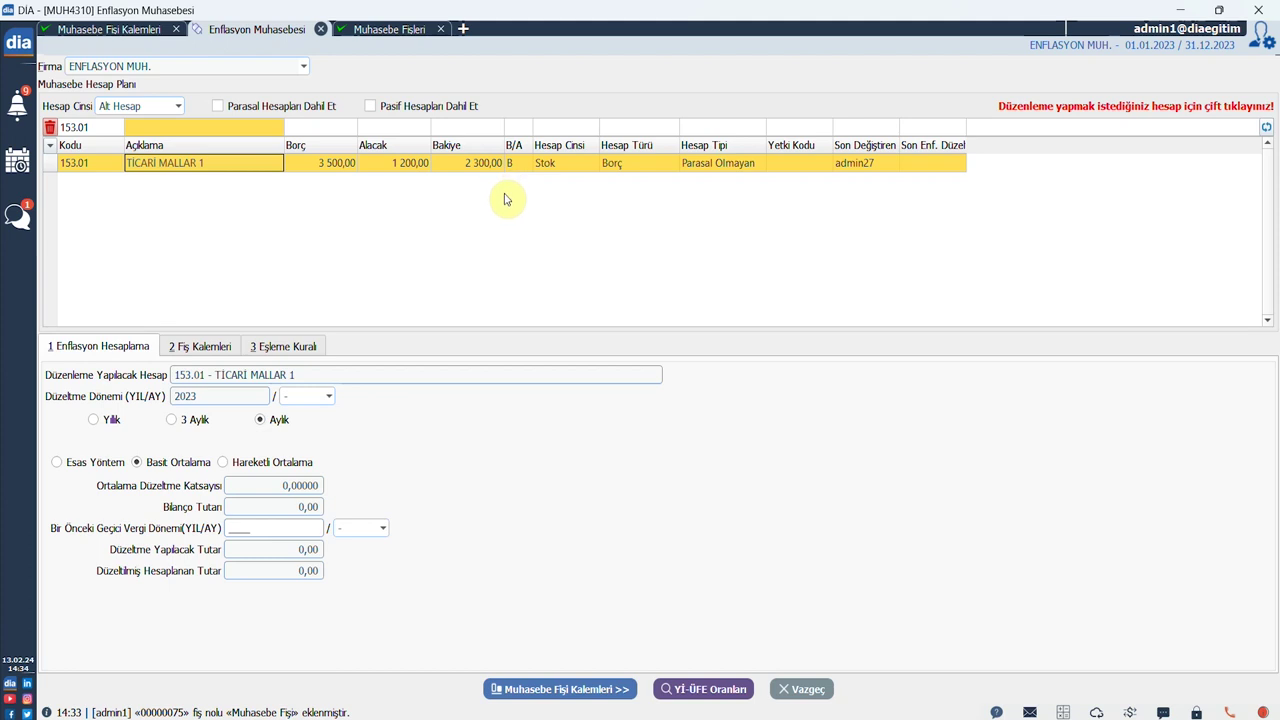
click(330, 397)
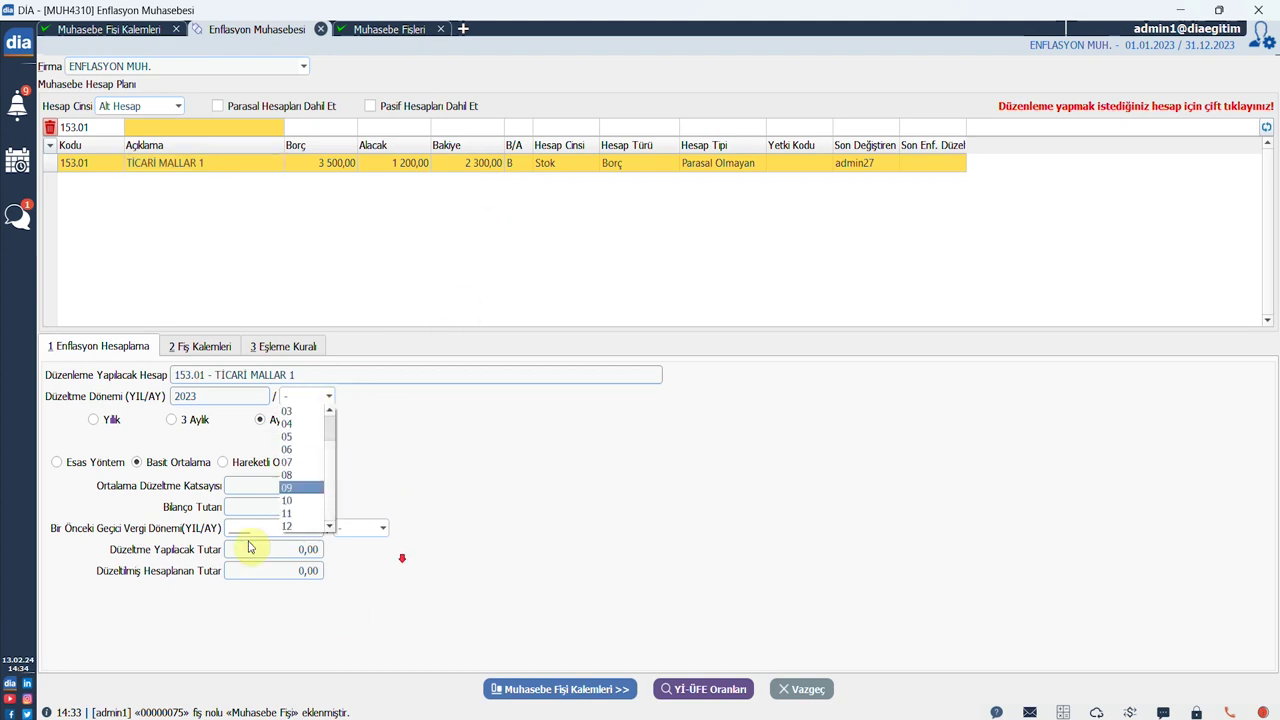
click(289, 527)
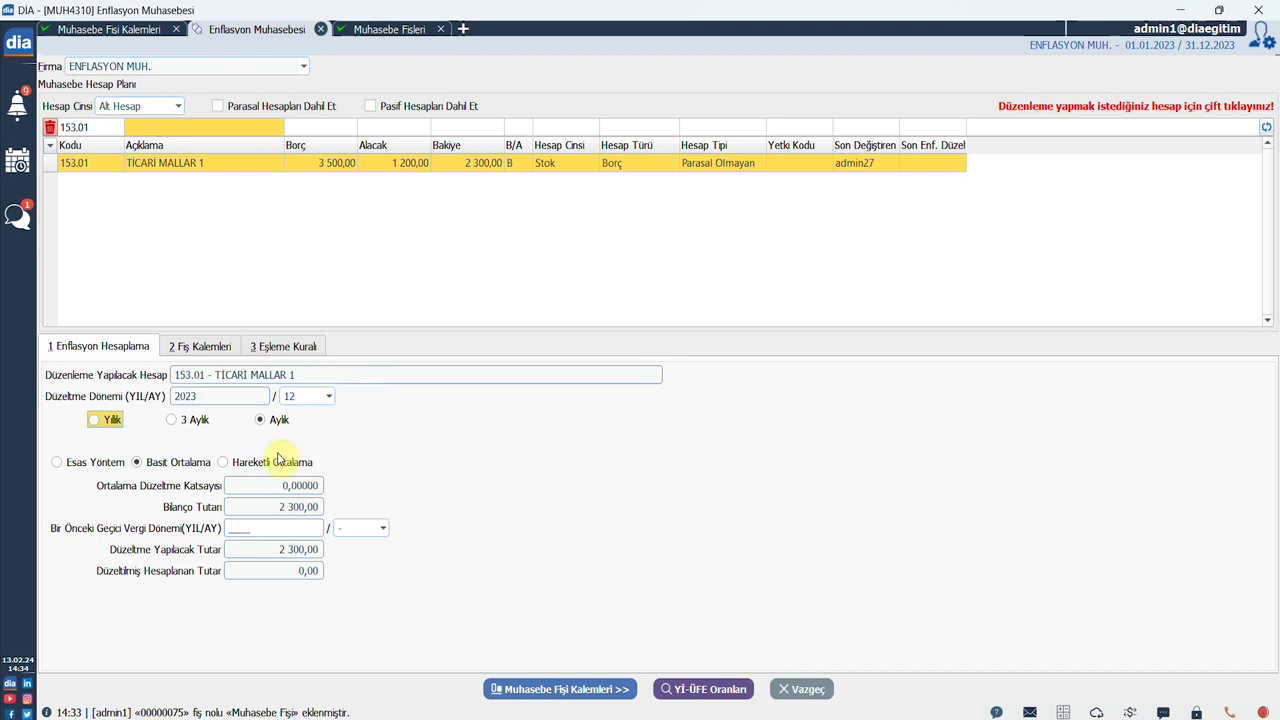
click(237, 527)
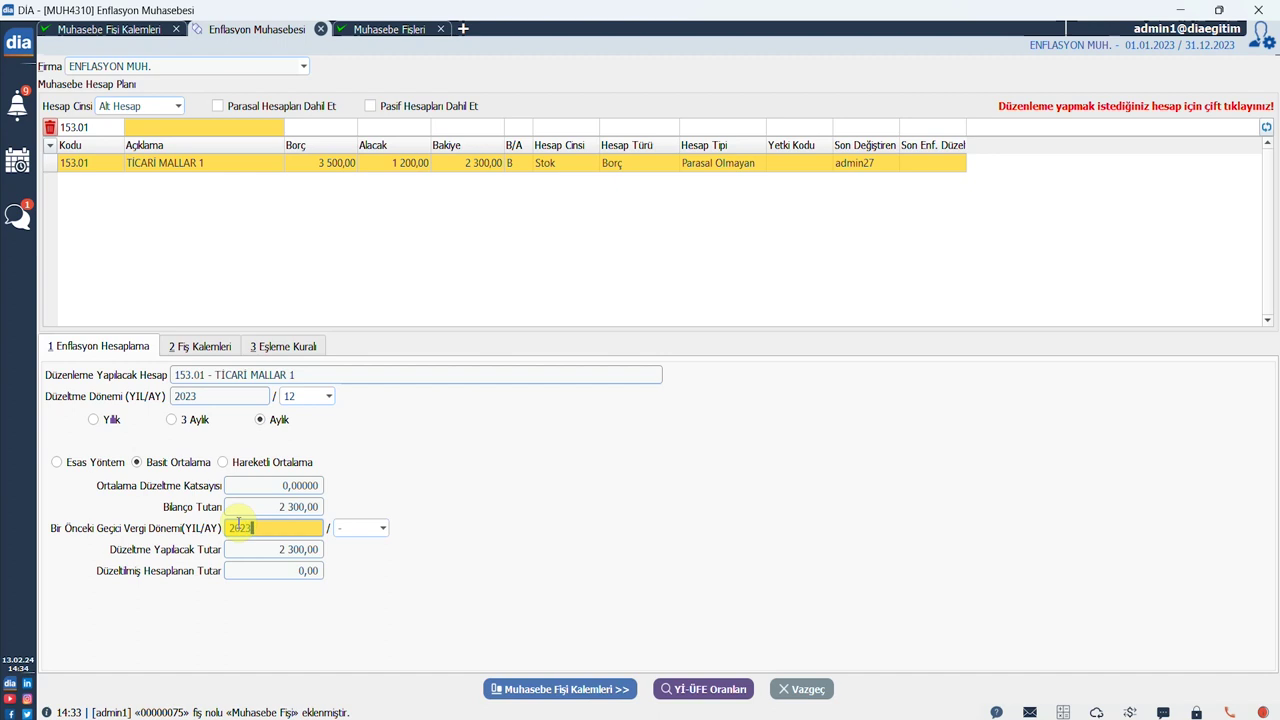
key(Tab)
click(381, 531)
click(365, 619)
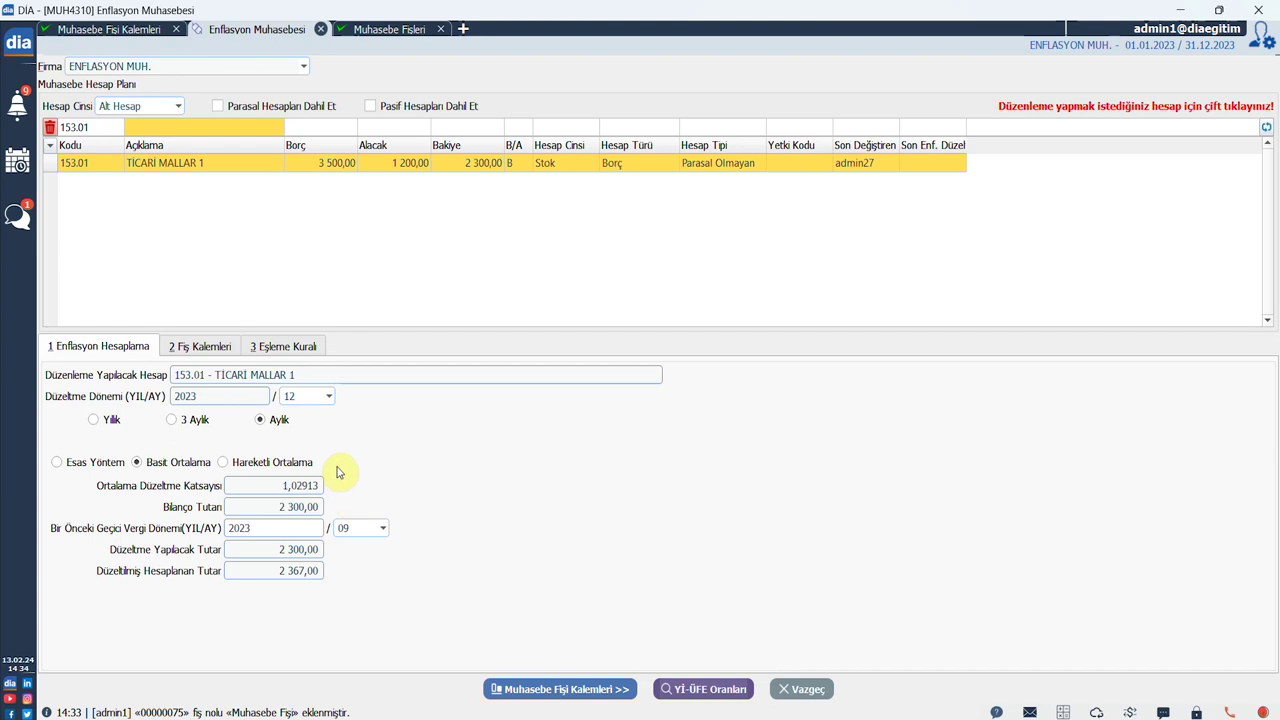
Compare the Aralık and Eylül 2023 Yİ-ÜFE indices behind the Ortalama Düzeltme Katsayısı, closing the rates table when done
click(679, 689)
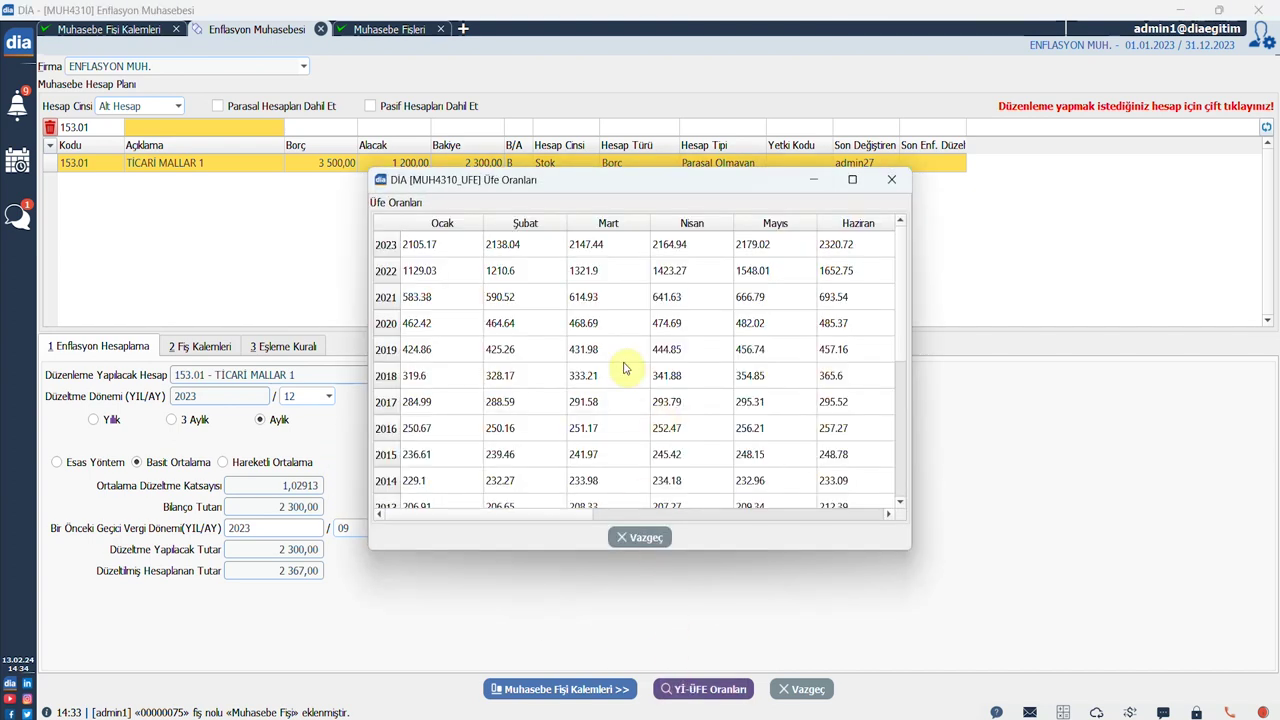
drag(575, 513, 899, 509)
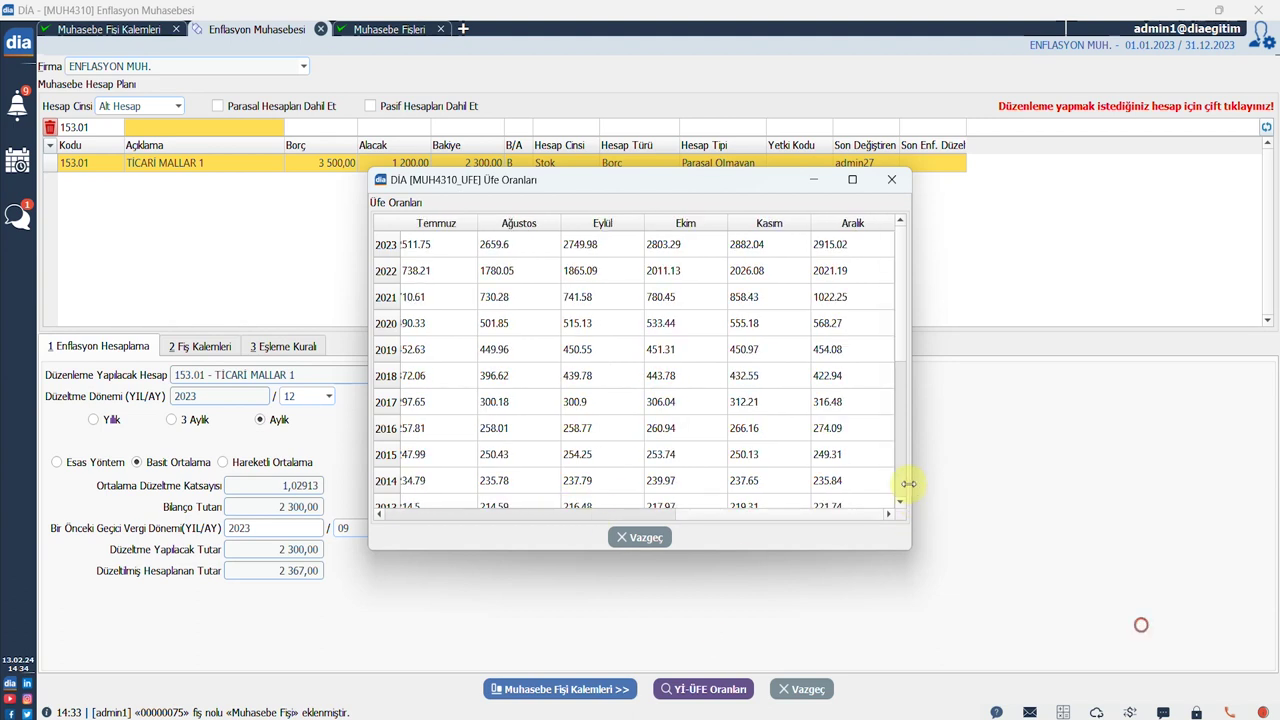
click(824, 246)
click(608, 250)
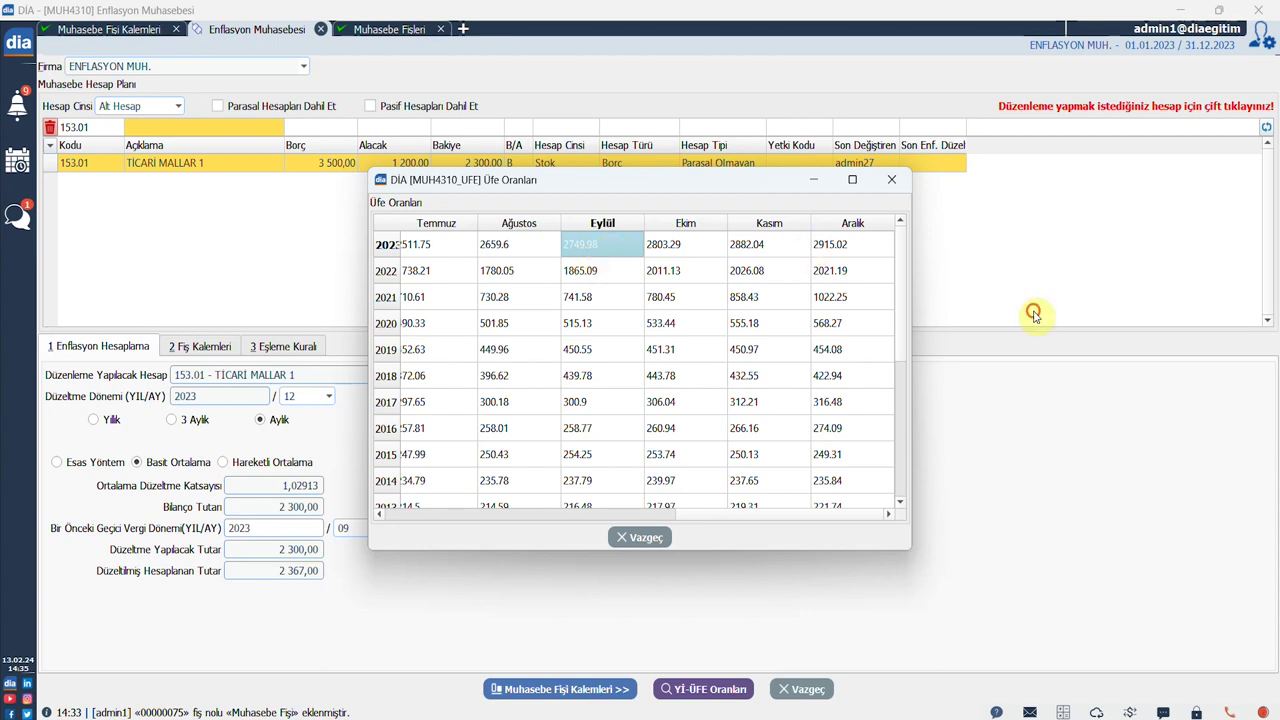
click(822, 250)
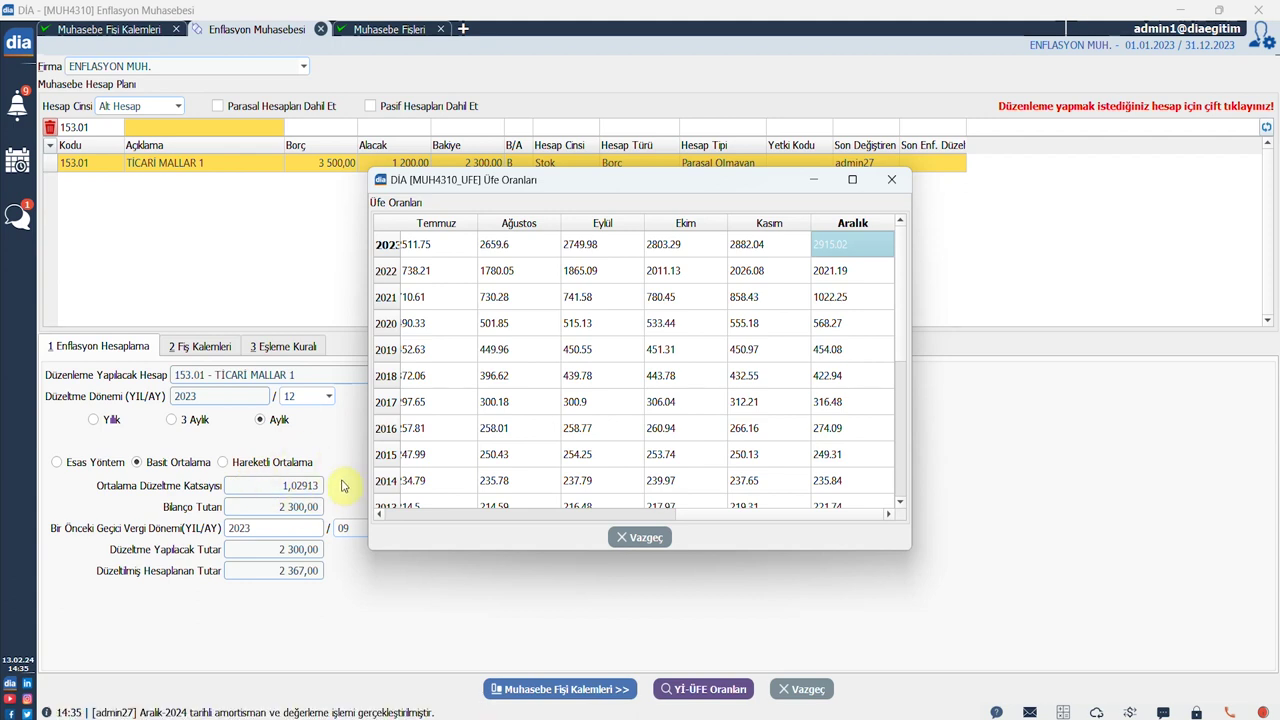
click(646, 538)
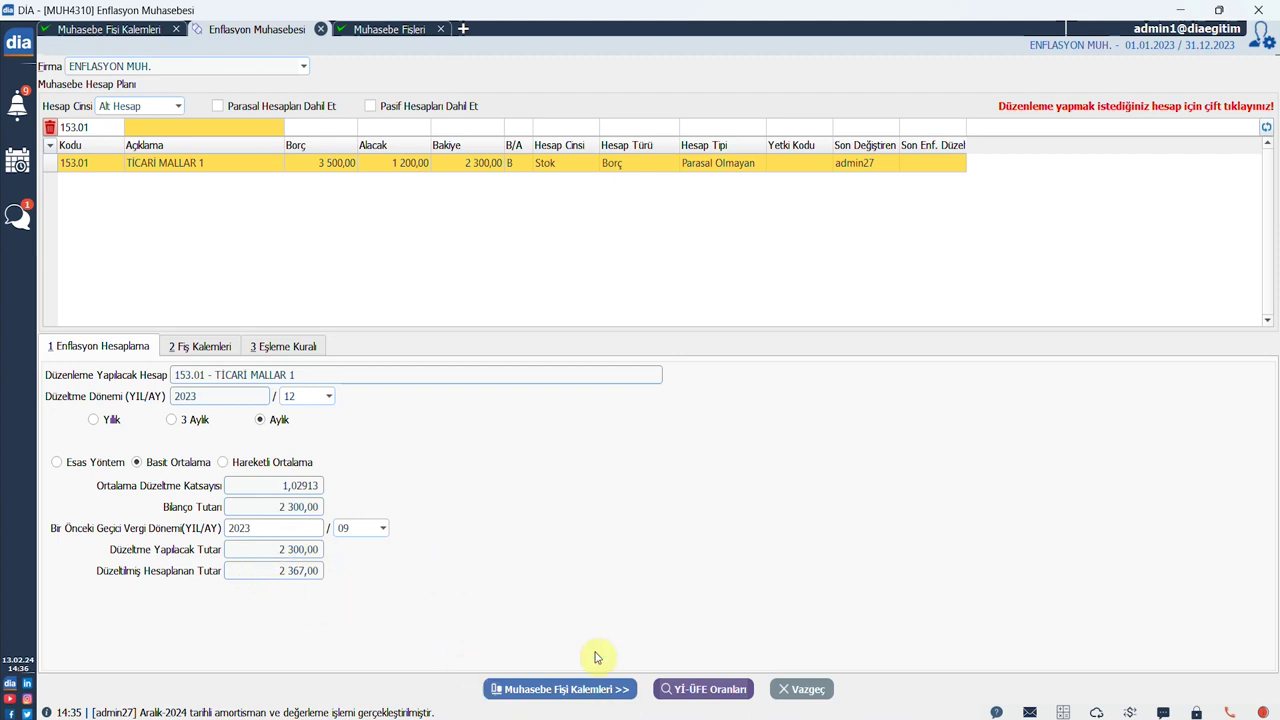
Transfer the Basit Ortalama adjustment of 153.01 to voucher lines, then generate and save the accounting voucher
click(575, 689)
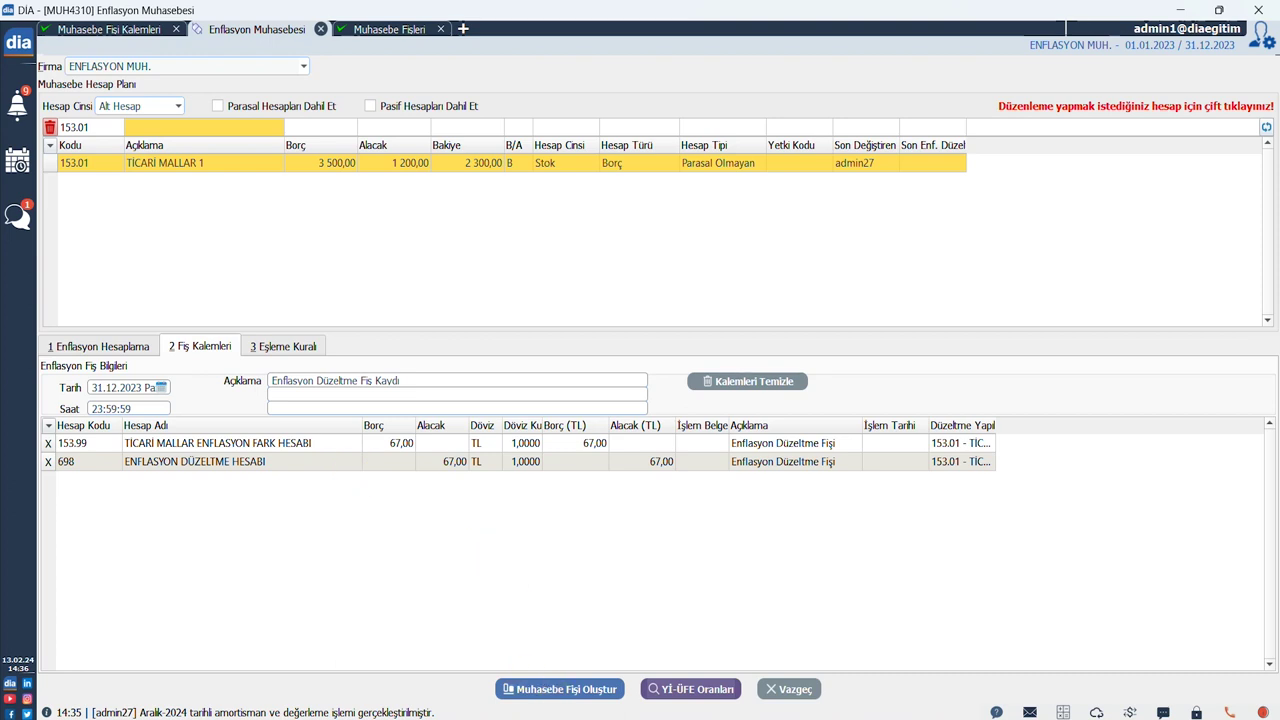
click(560, 689)
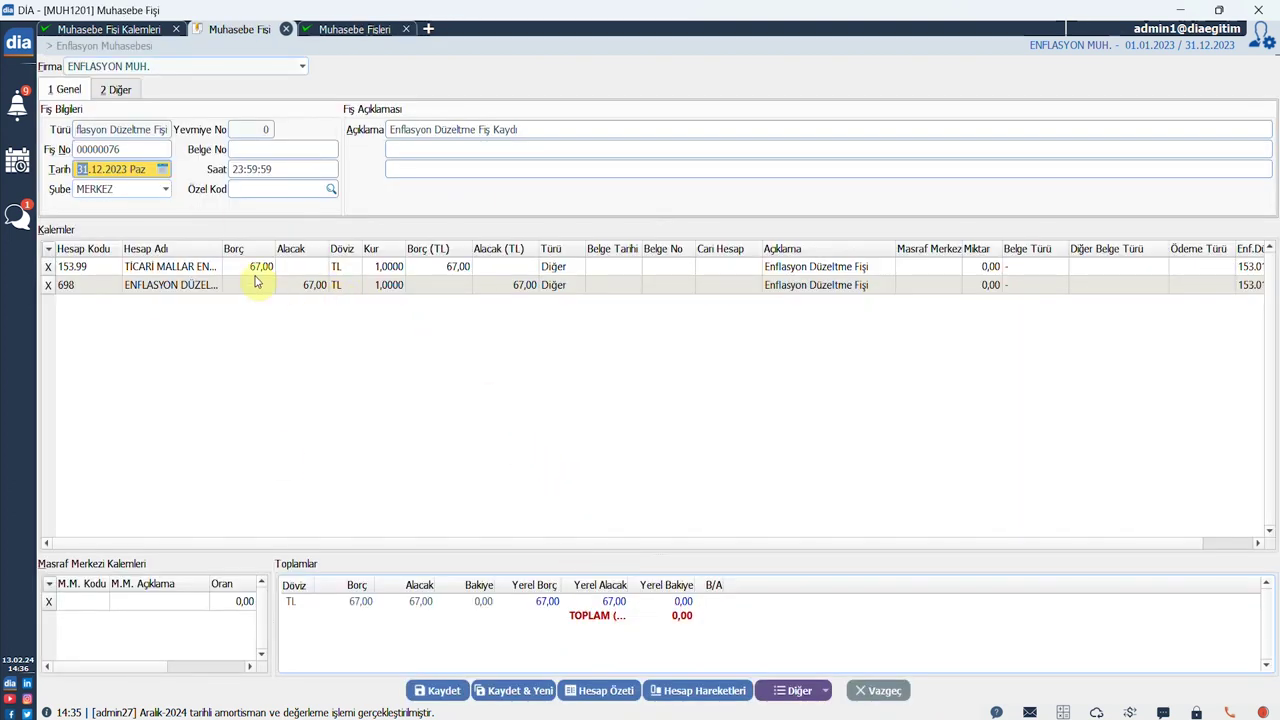
drag(222, 248, 345, 250)
click(450, 690)
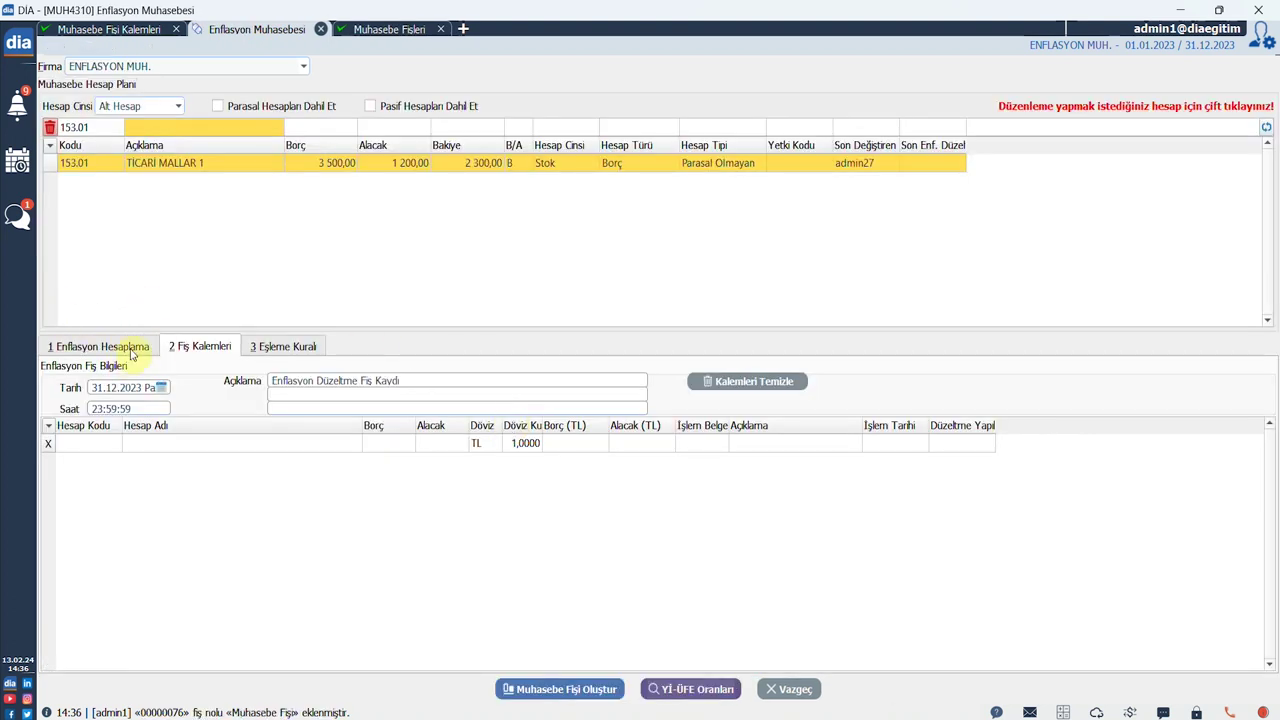
Reopen the calculation for 153.01, switch it to Hareketli Ortalama and set the Dönem Başı Stok Tutarı to 1 000,00
click(128, 350)
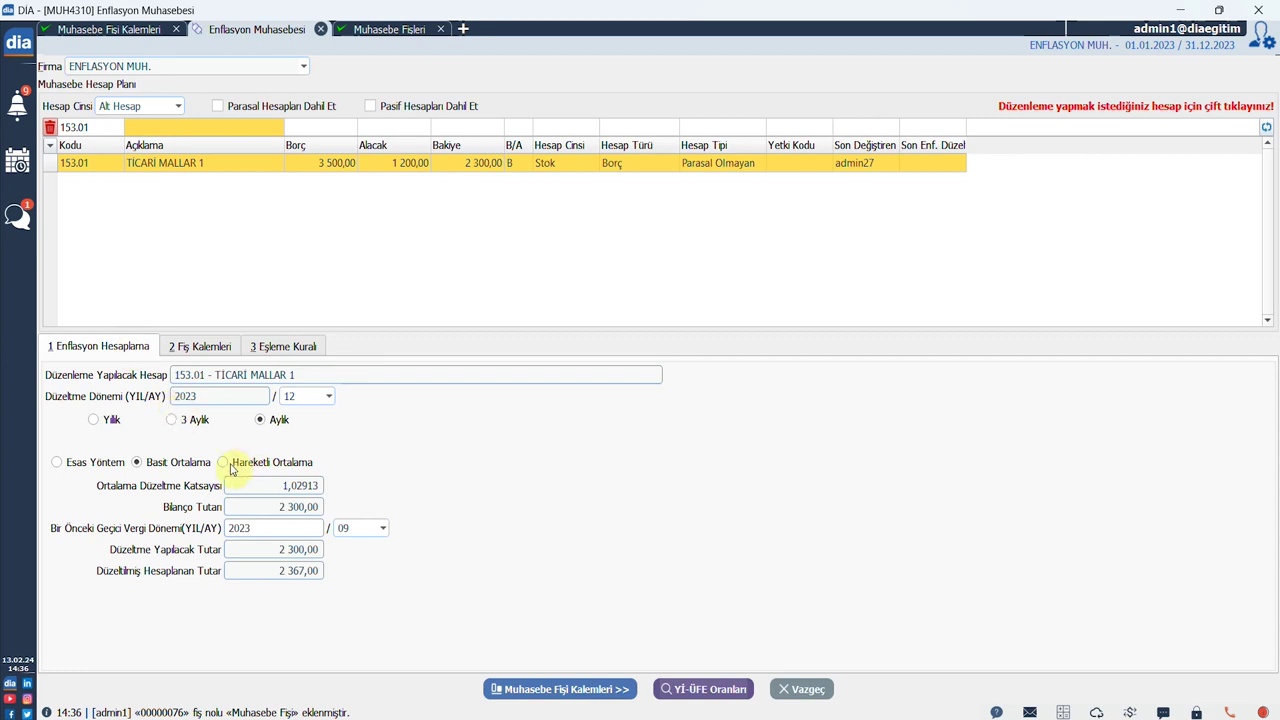
double_click(168, 166)
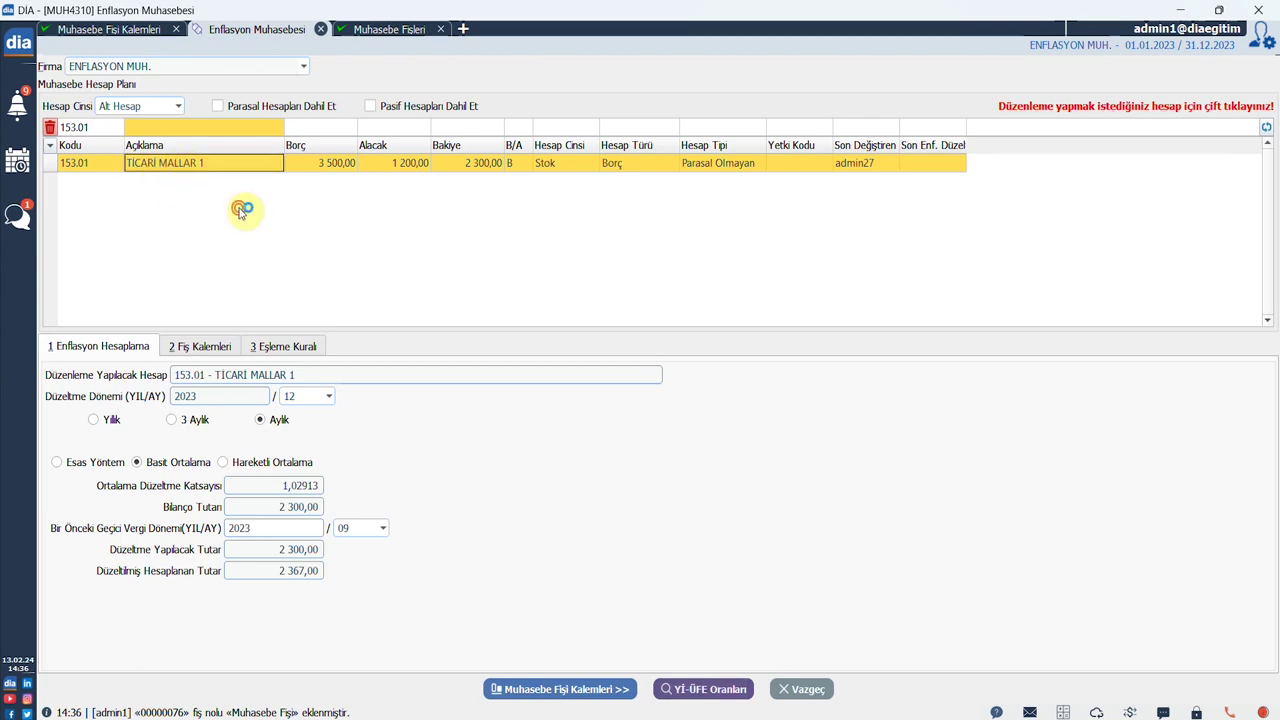
click(271, 461)
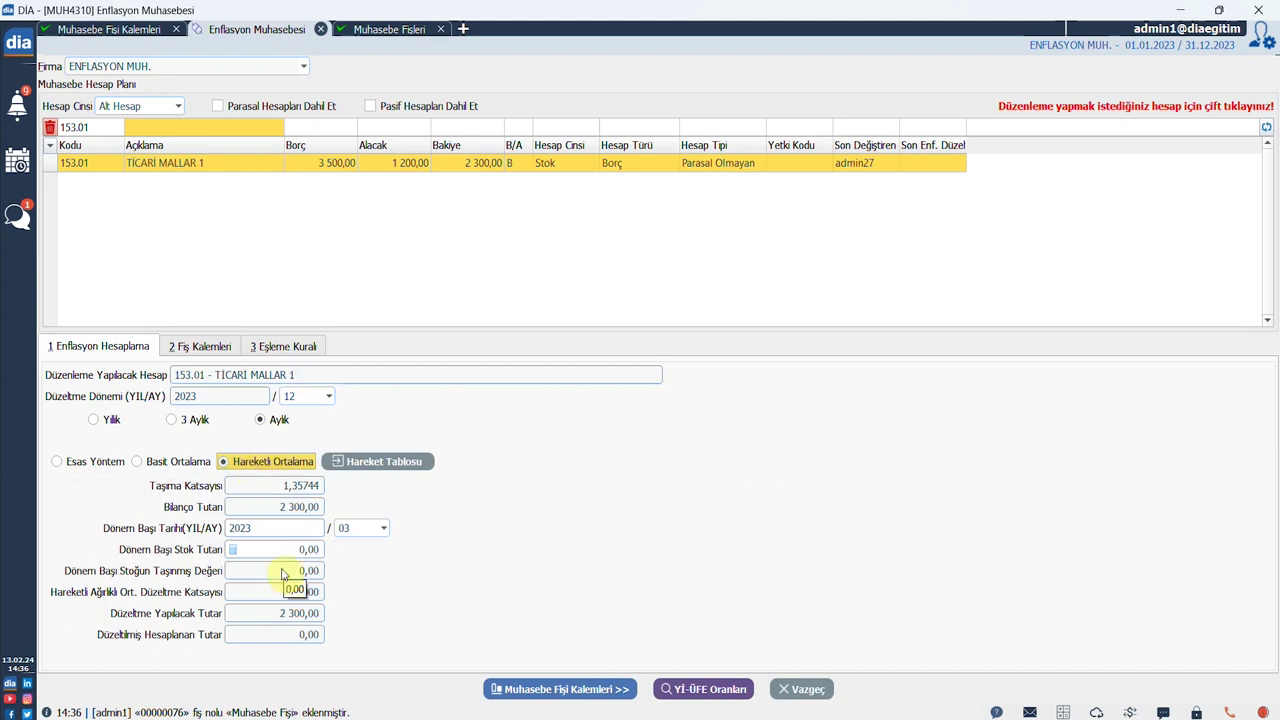
key(Tab)
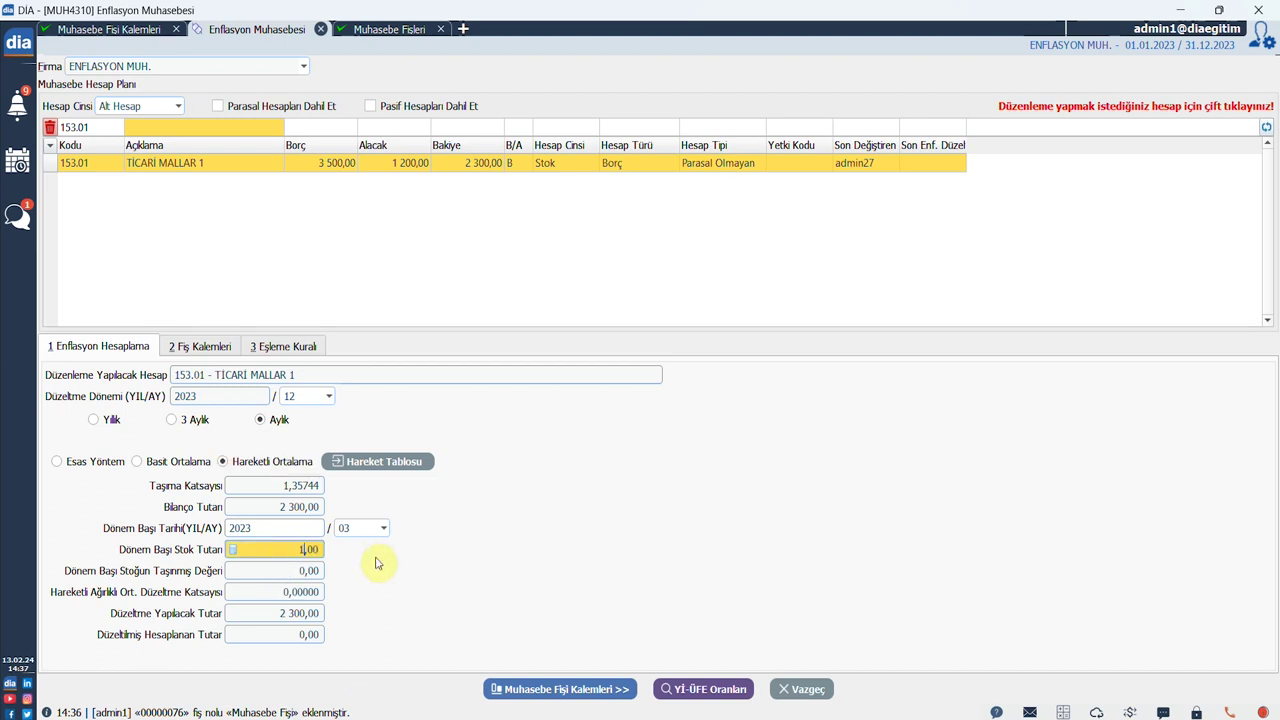
key(Tab)
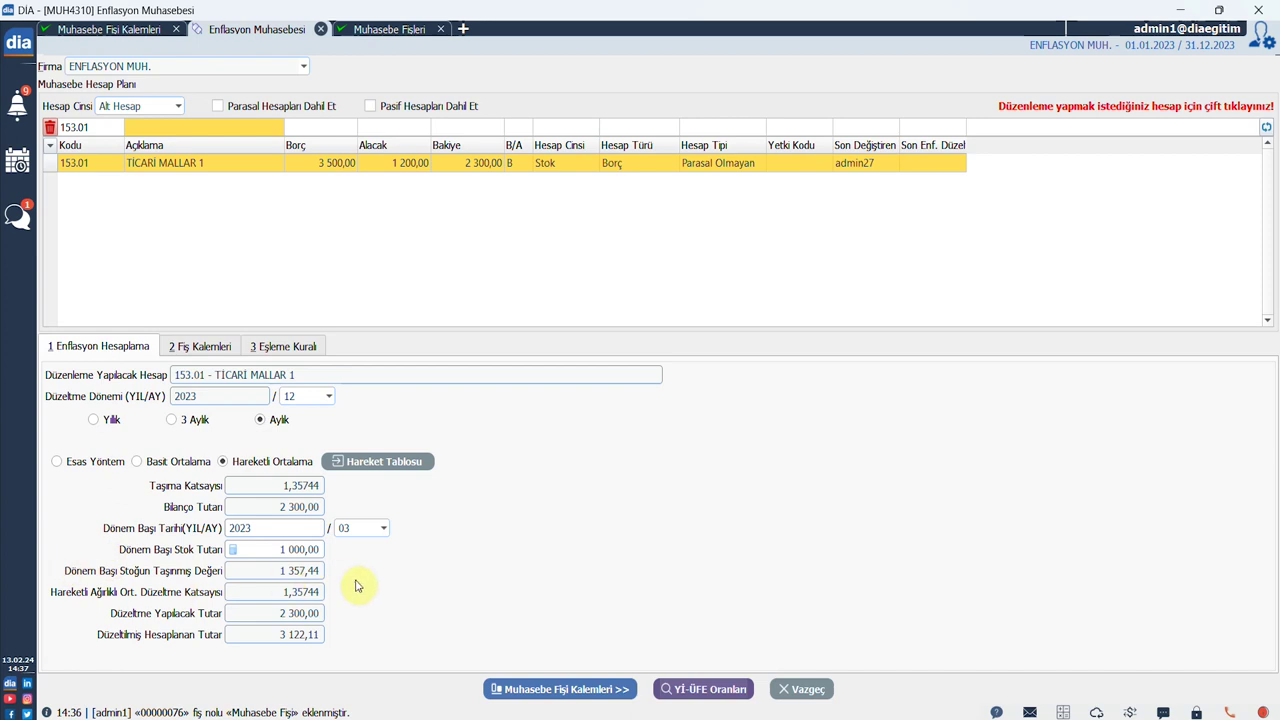
Open the stock movement table, enter 800,00 as the Ocak 2023 inflow and widen the Düzeltme Katsayısı column
click(395, 461)
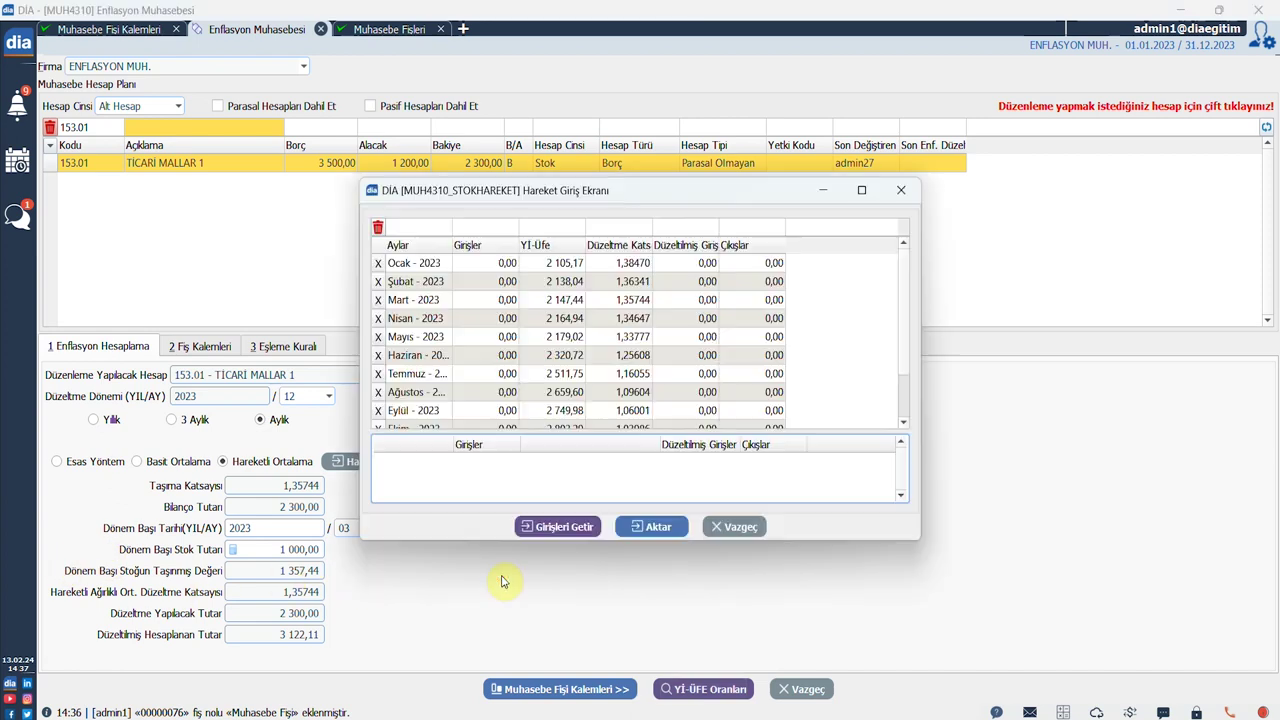
click(485, 263)
click(486, 263)
key(Return)
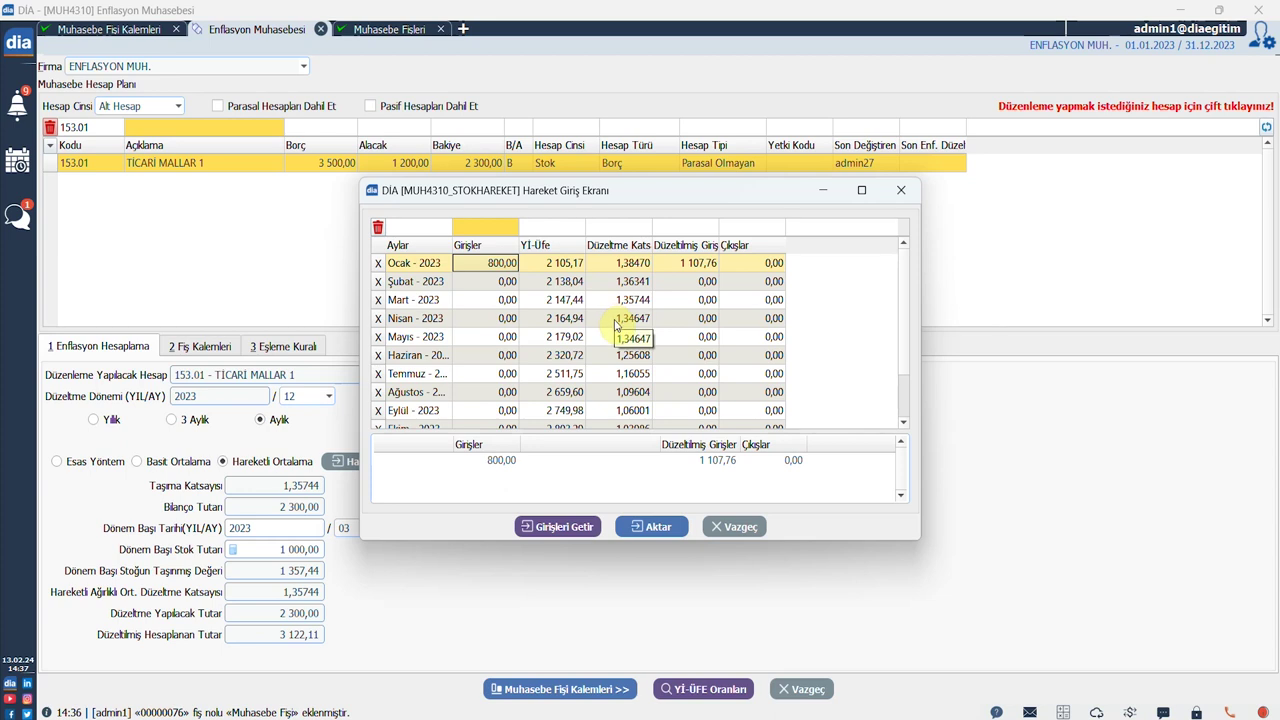
drag(651, 245, 713, 245)
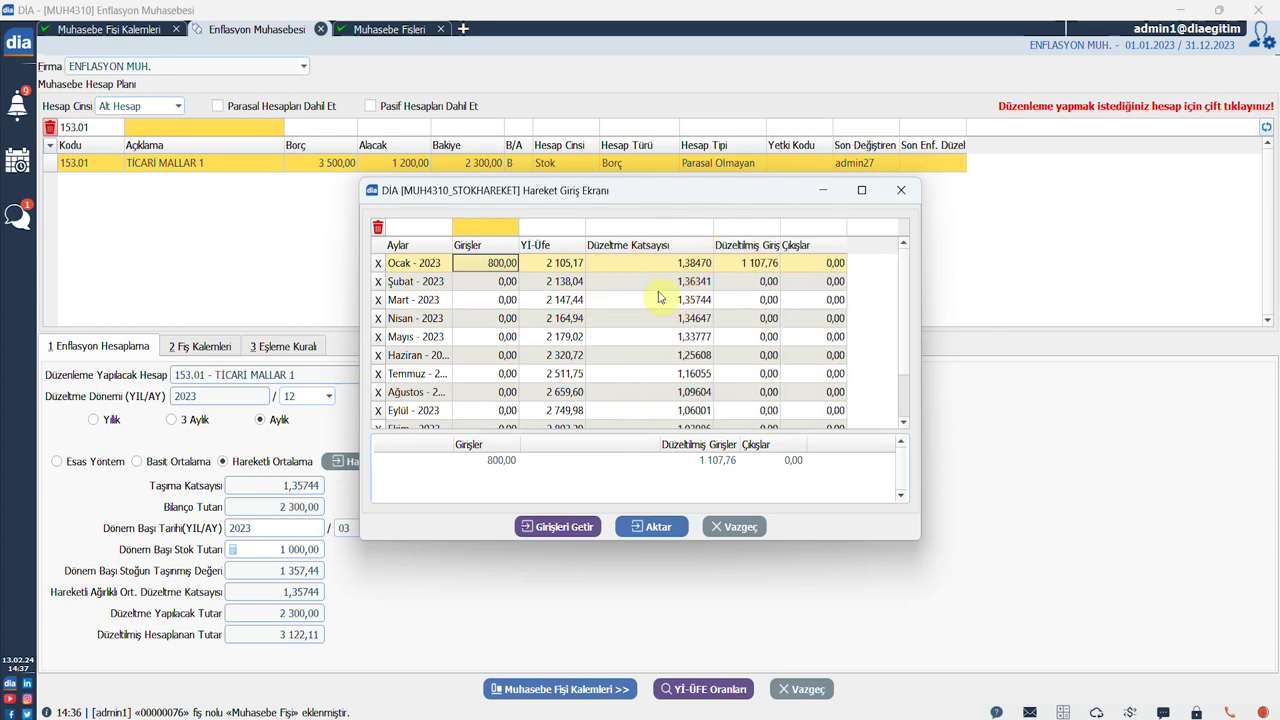
click(676, 265)
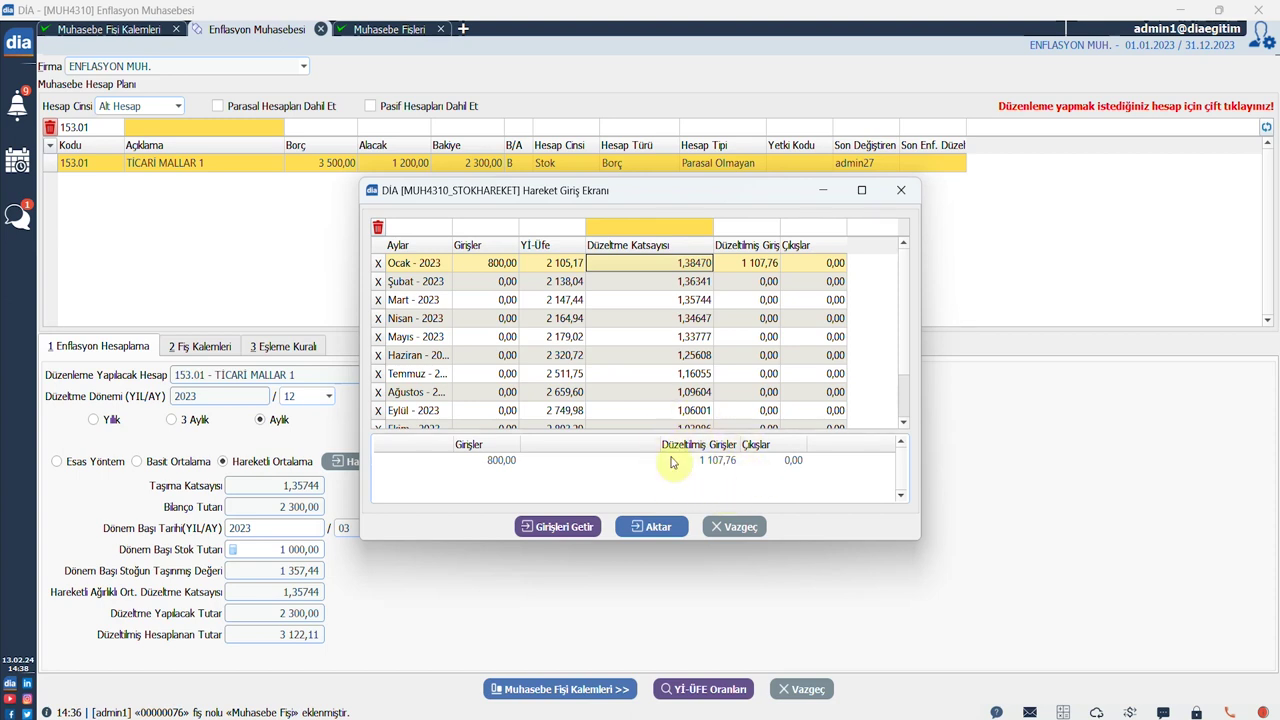
Enter 600,00 as the Şubat 2023 inflow in the stock movement table
key(Return)
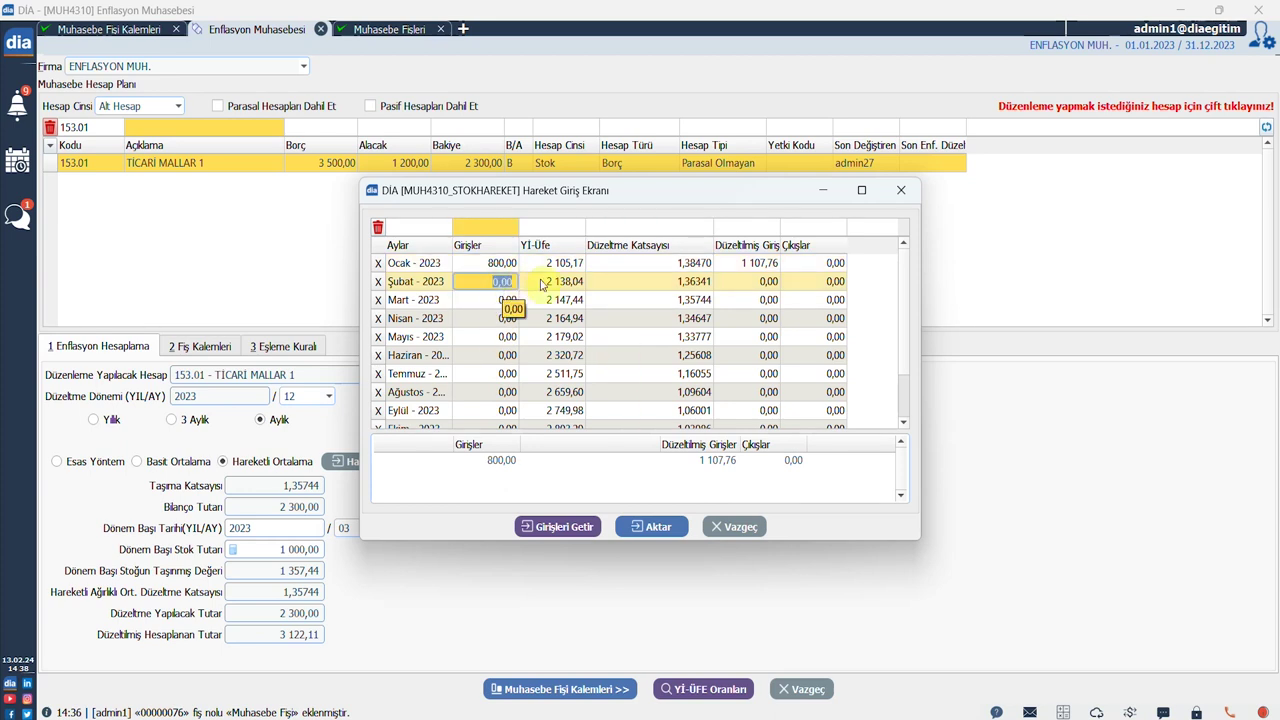
text(60)
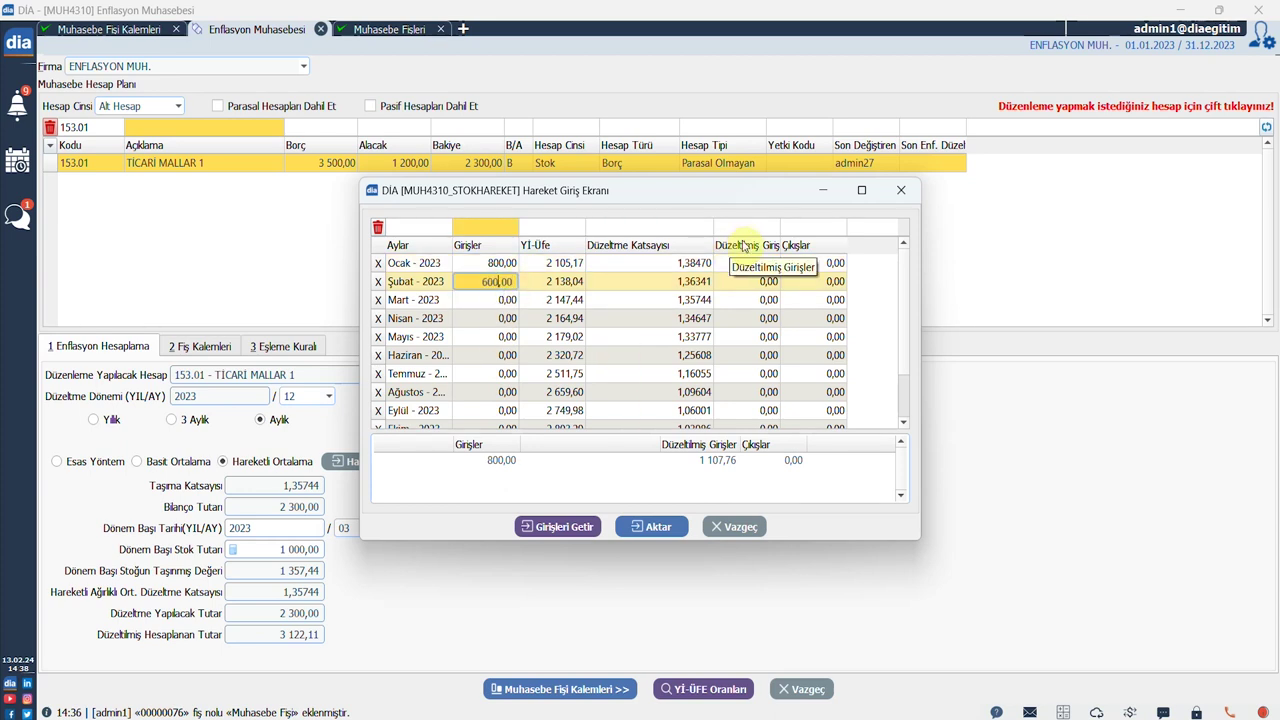
text(0)
key(Return)
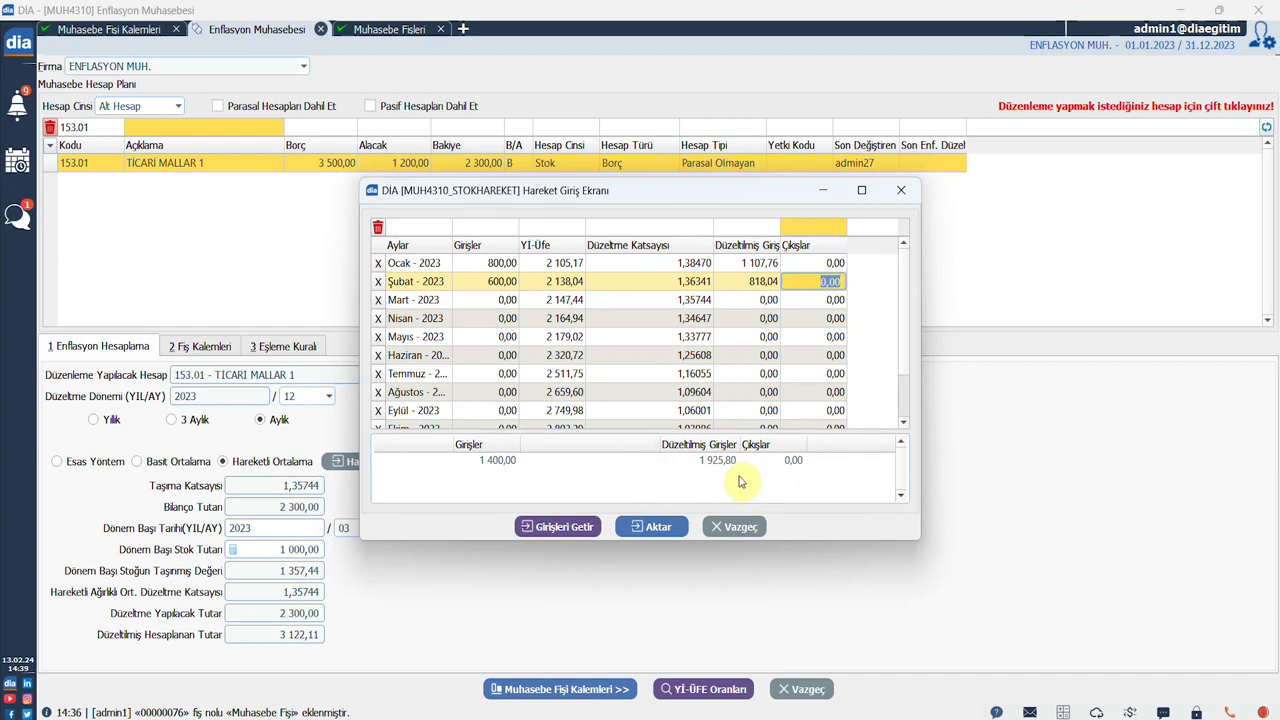
Transfer the stock movements to the Hareketli Ortalama calculation, then reopen the movement table and fetch the recorded inflows
click(658, 527)
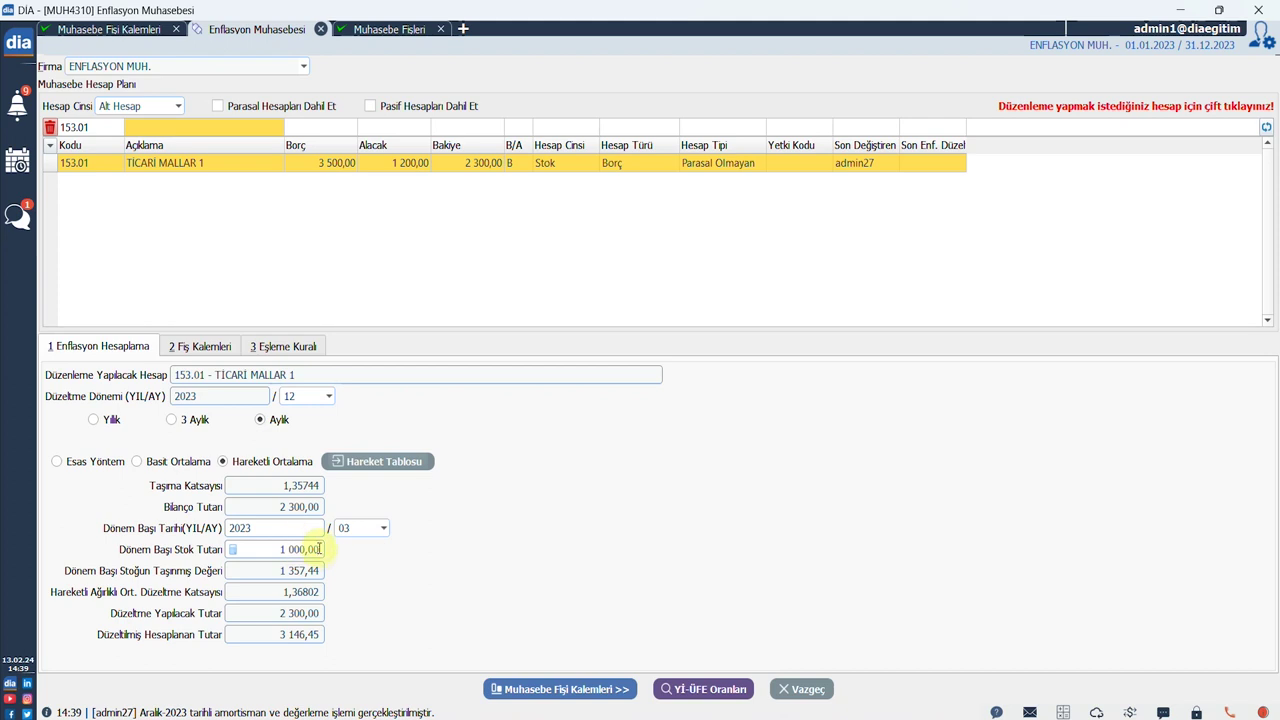
click(395, 463)
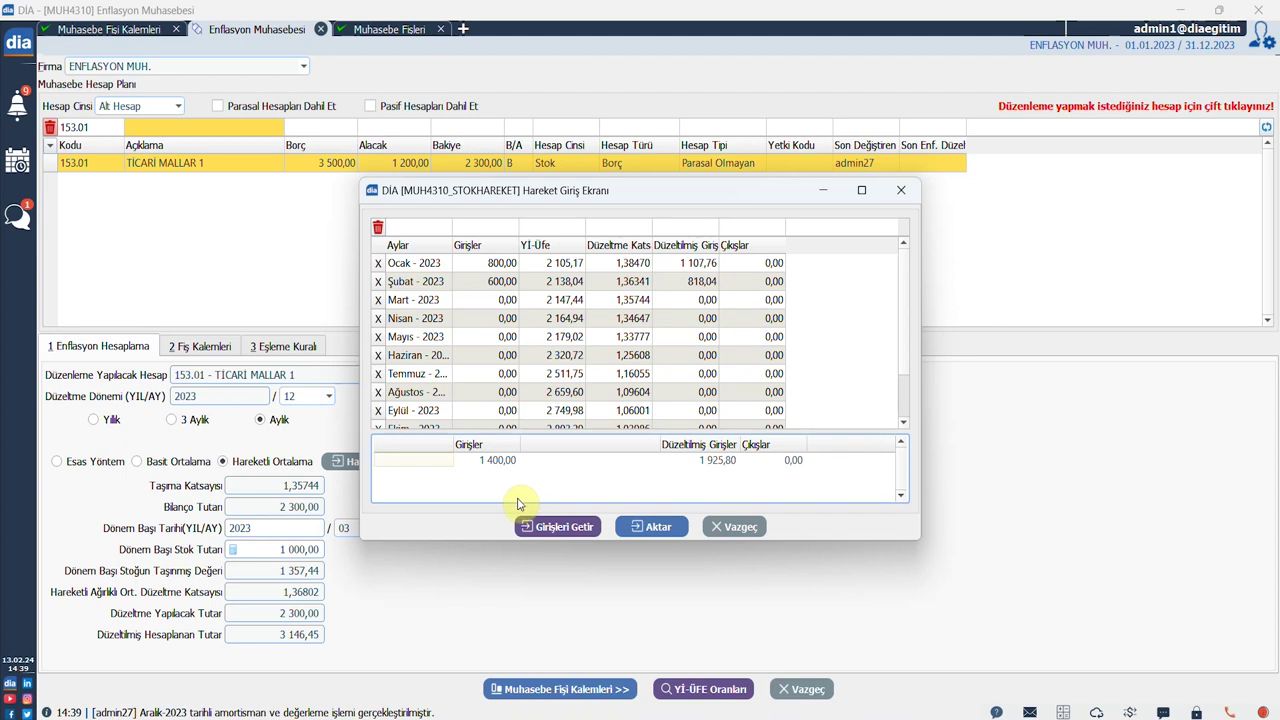
click(568, 527)
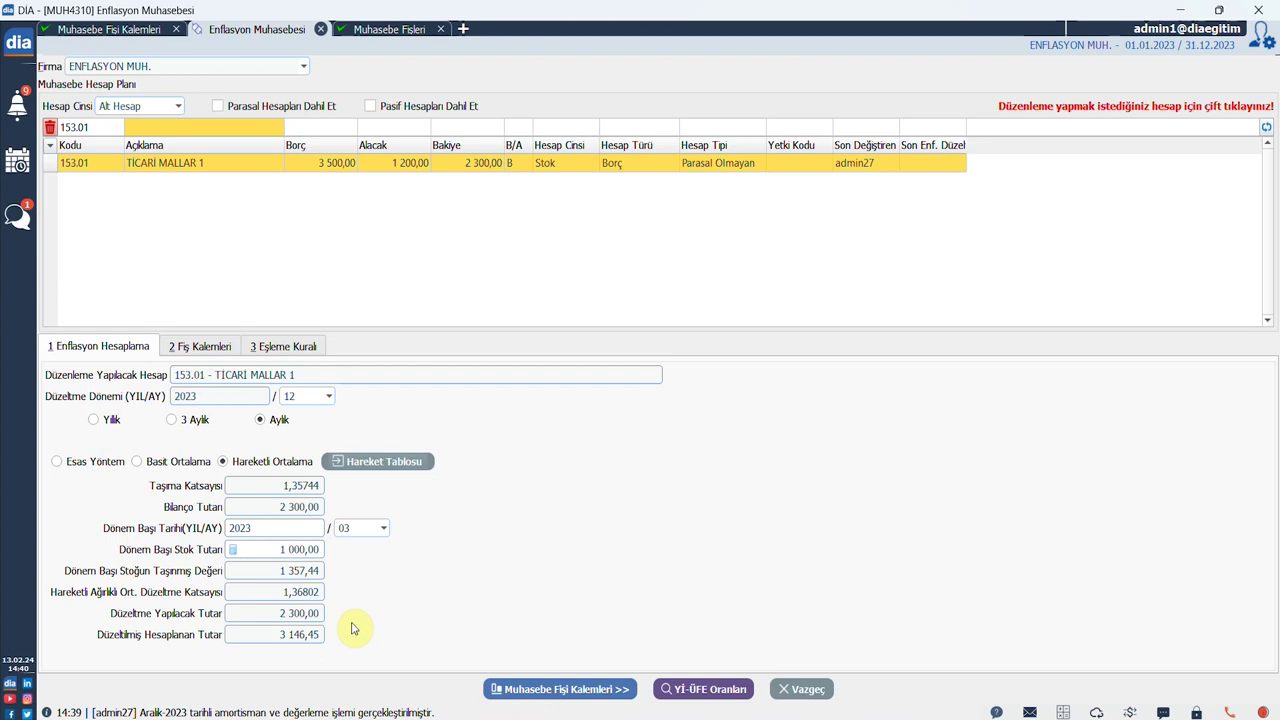
Create and save the Hareketli Ortalama adjustment voucher for 153.01, checking its 153.99 and 698 lines beforehand
click(526, 690)
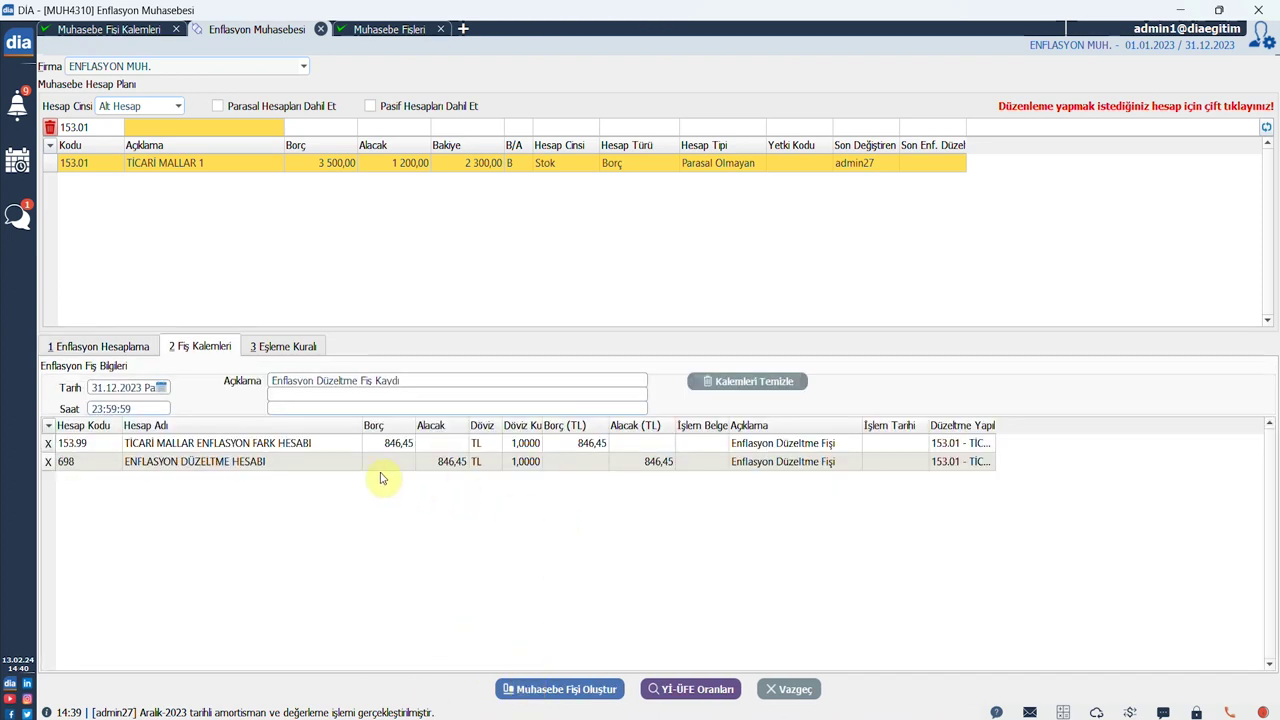
click(436, 446)
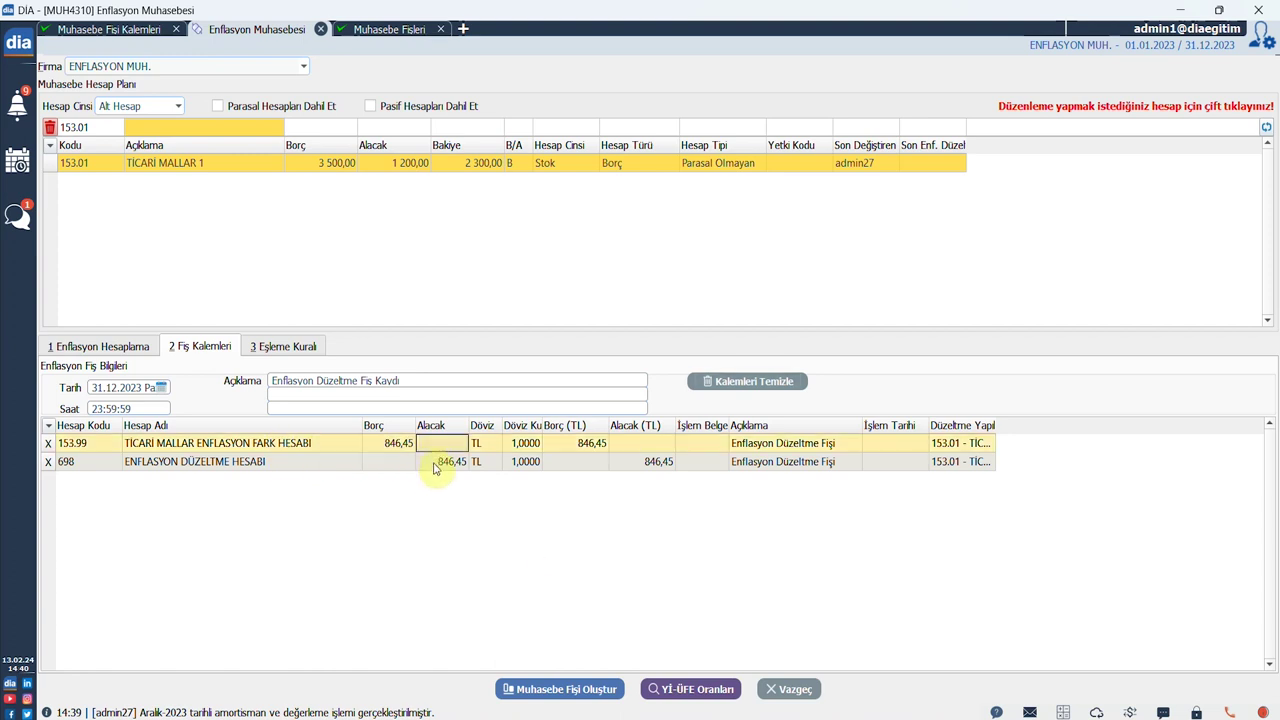
key(Down)
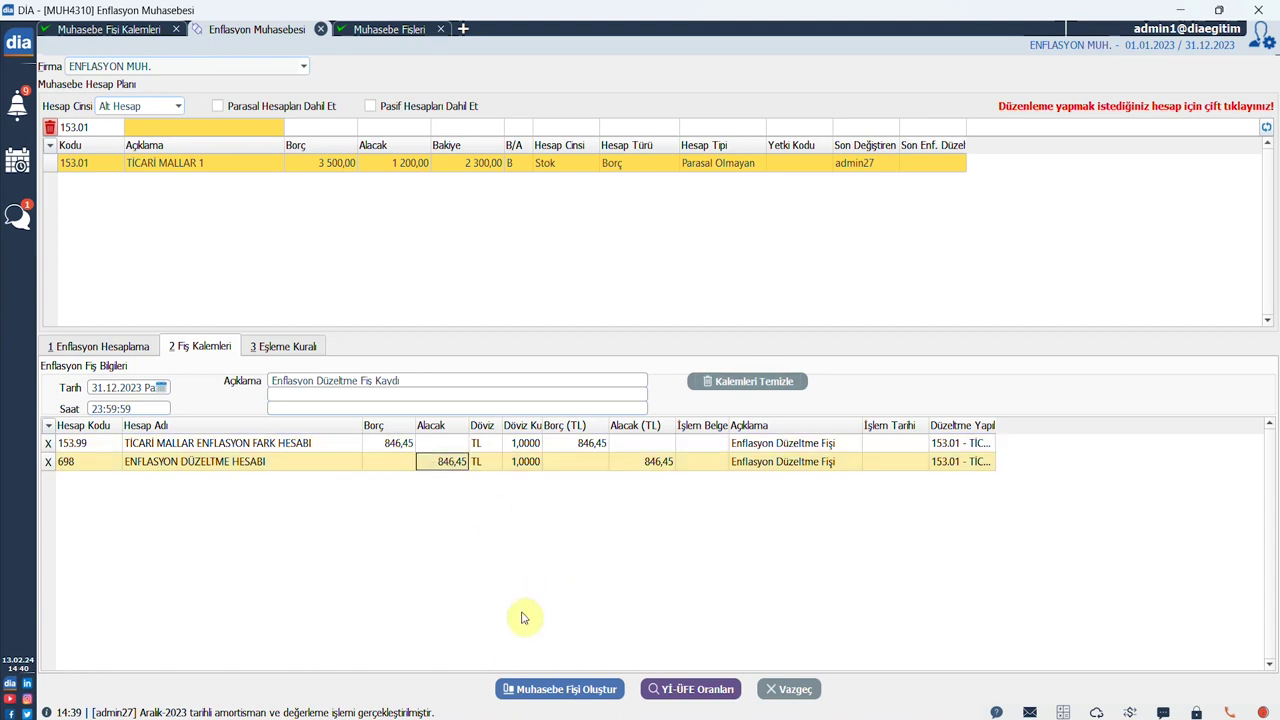
click(568, 690)
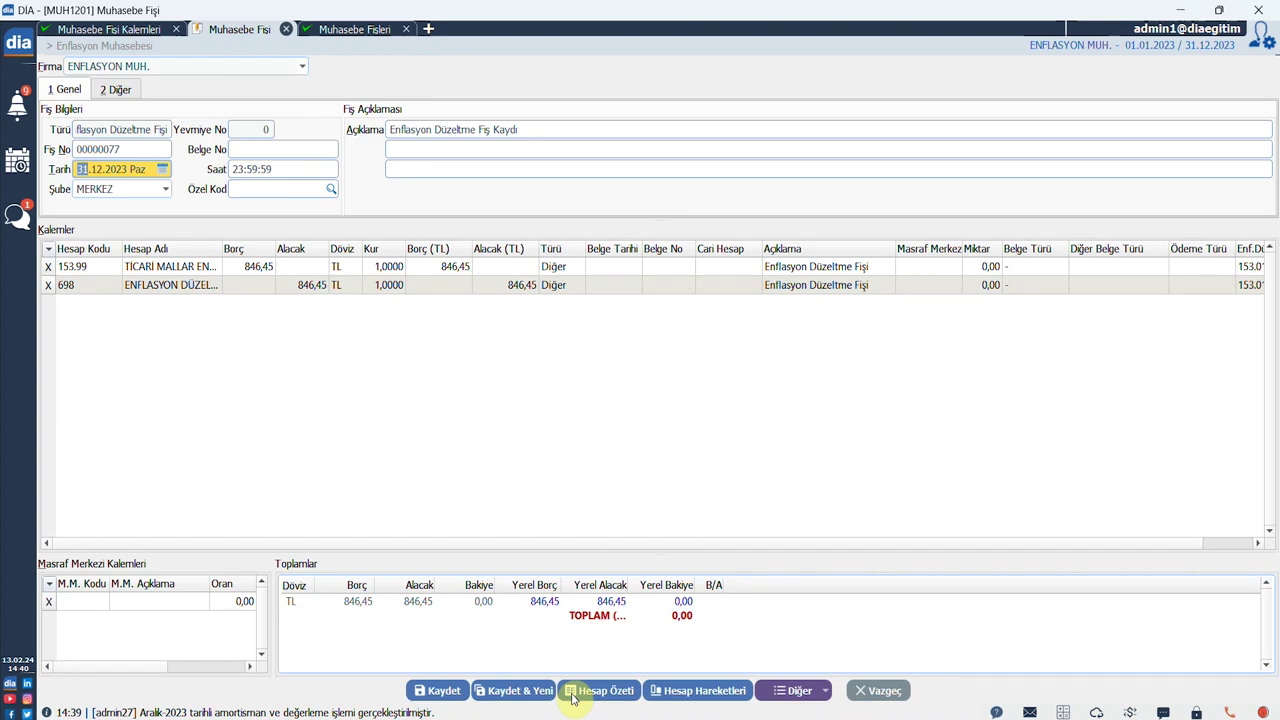
click(441, 692)
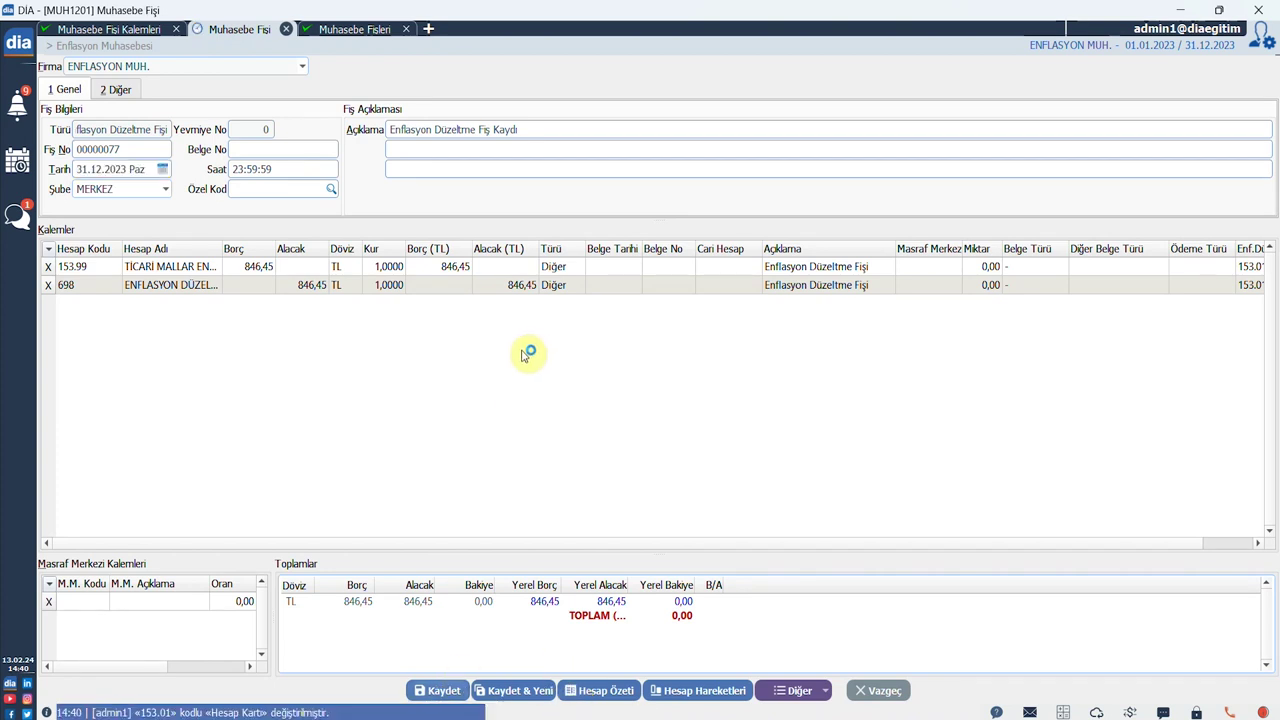